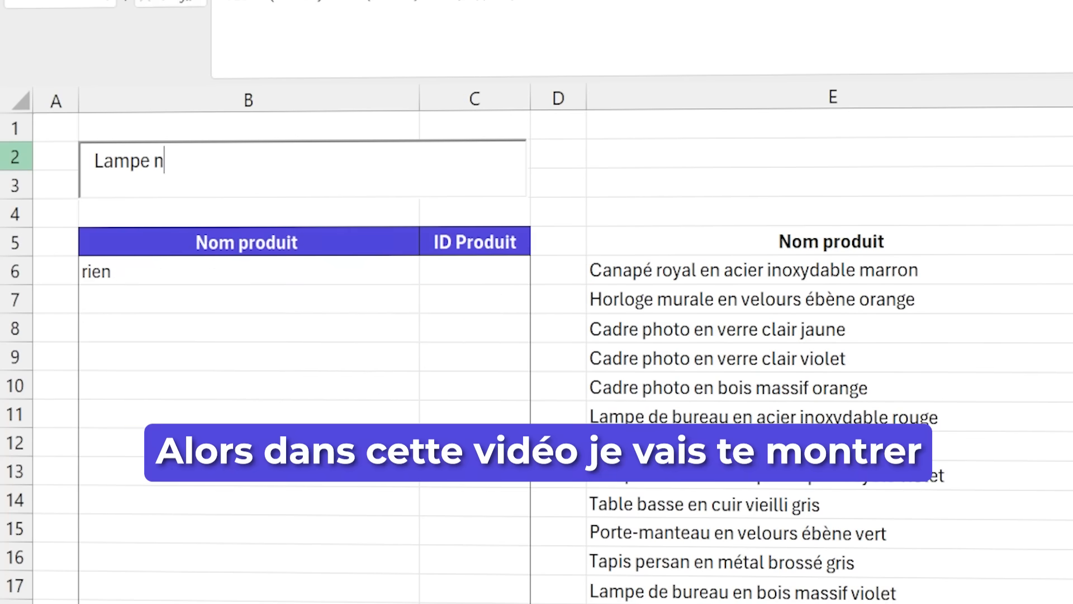
Search the product list for "Lampe de bureau en b".
{"action": "key", "text": "BackSpace"}
{"action": "type", "text": "de bureau en b"}
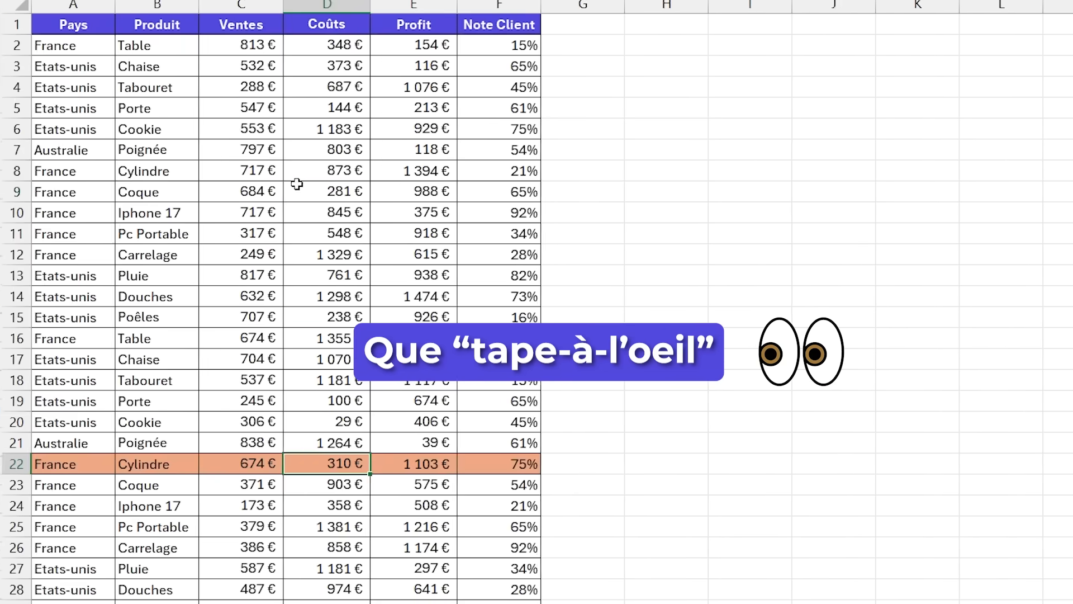
Select cells in various rows and columns of the sales table to examine how the active row is highlighted.
{"action": "left_click", "coordinate": [273, 234]}
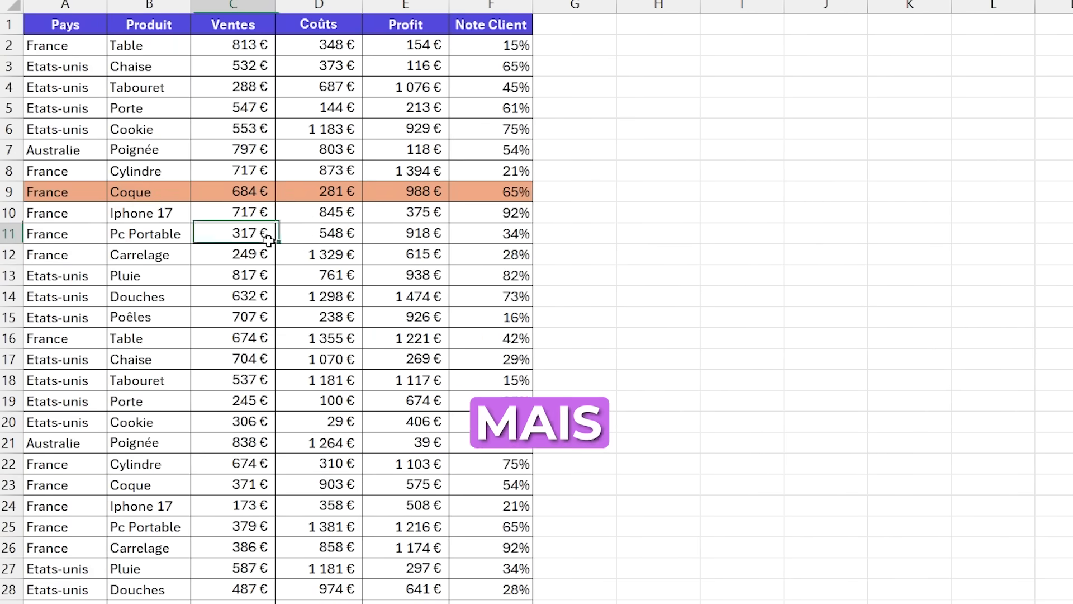
{"action": "left_click", "coordinate": [272, 324]}
{"action": "left_click", "coordinate": [273, 401]}
{"action": "left_click", "coordinate": [283, 212]}
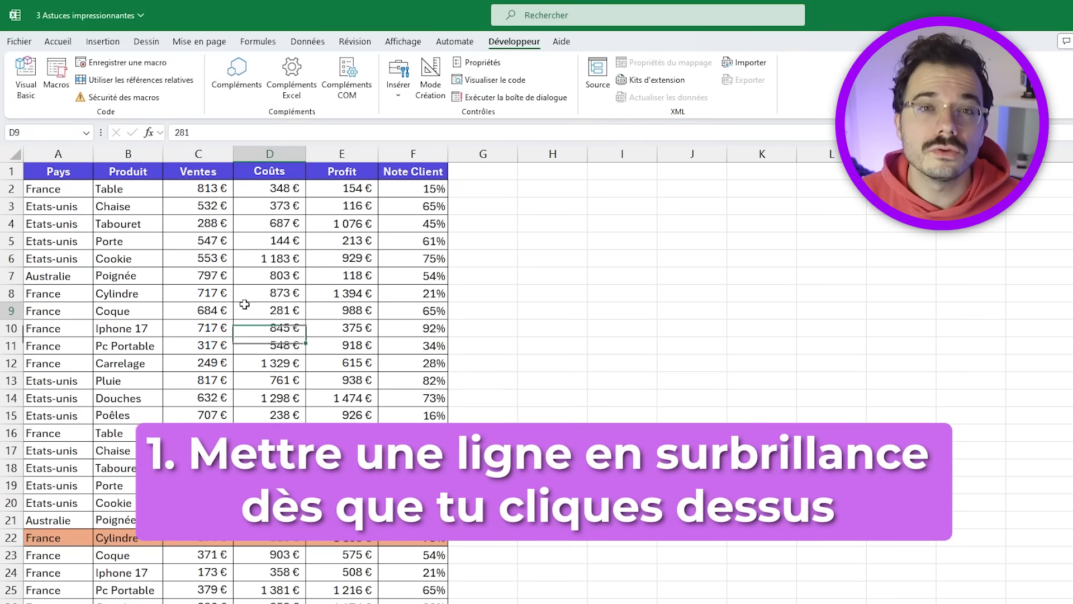
{"action": "left_click", "coordinate": [212, 311]}
{"action": "left_click", "coordinate": [212, 345]}
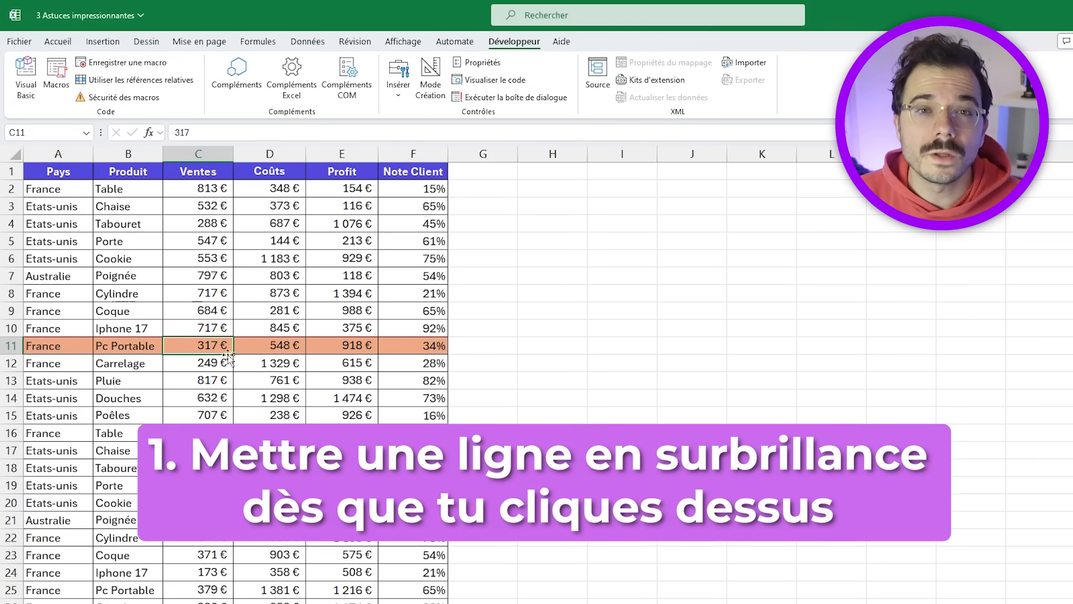
{"action": "left_click", "coordinate": [212, 415]}
{"action": "left_click", "coordinate": [212, 485]}
{"action": "left_click", "coordinate": [269, 328]}
{"action": "left_click", "coordinate": [413, 258]}
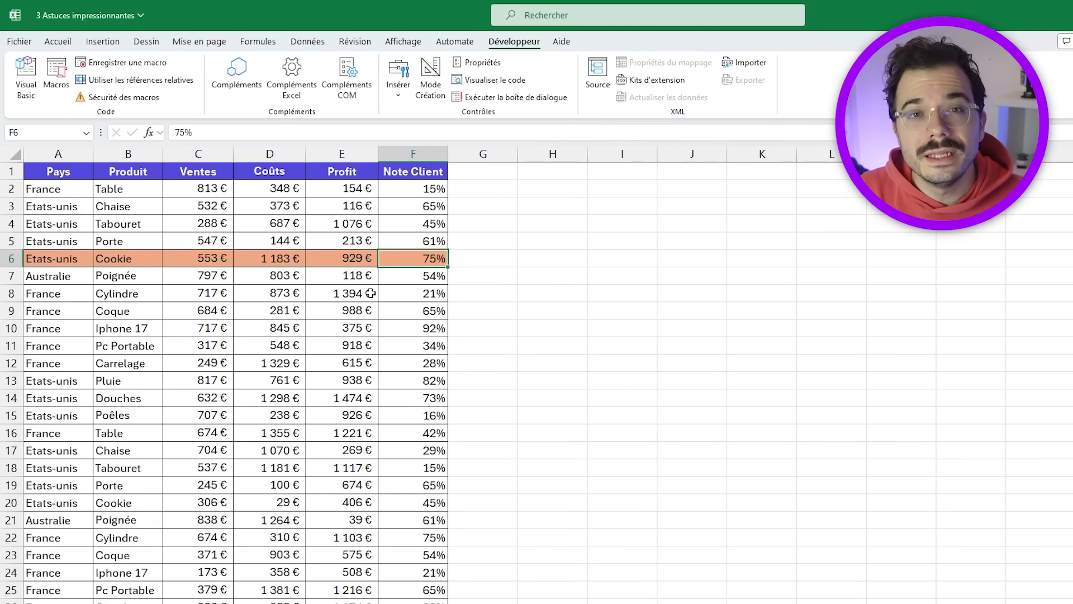
{"action": "left_click", "coordinate": [260, 455]}
{"action": "left_click", "coordinate": [341, 536]}
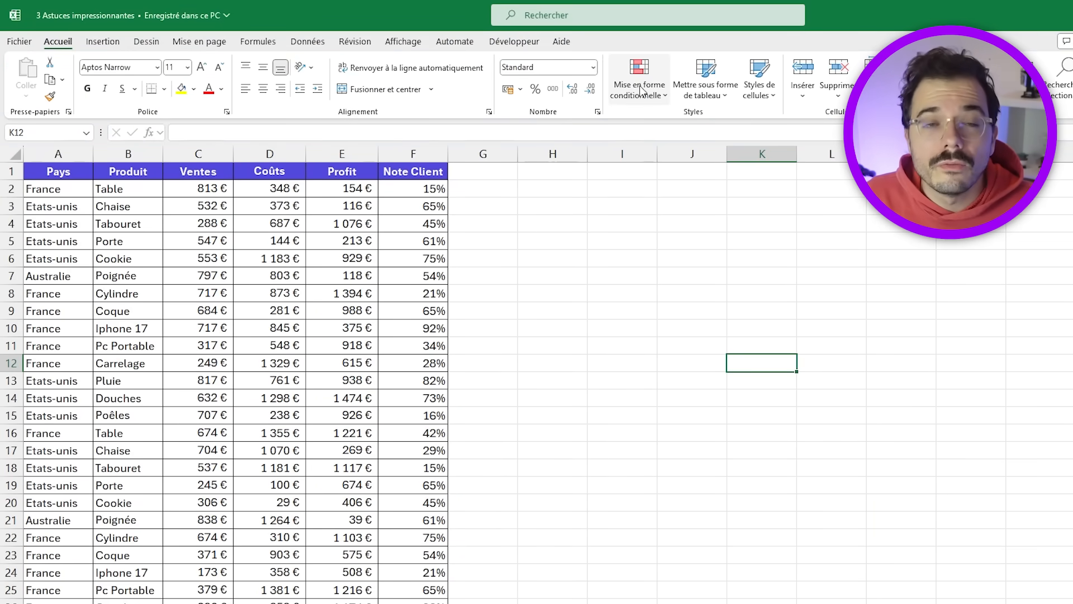
{"action": "left_click", "coordinate": [641, 91]}
{"action": "left_click", "coordinate": [677, 266]}
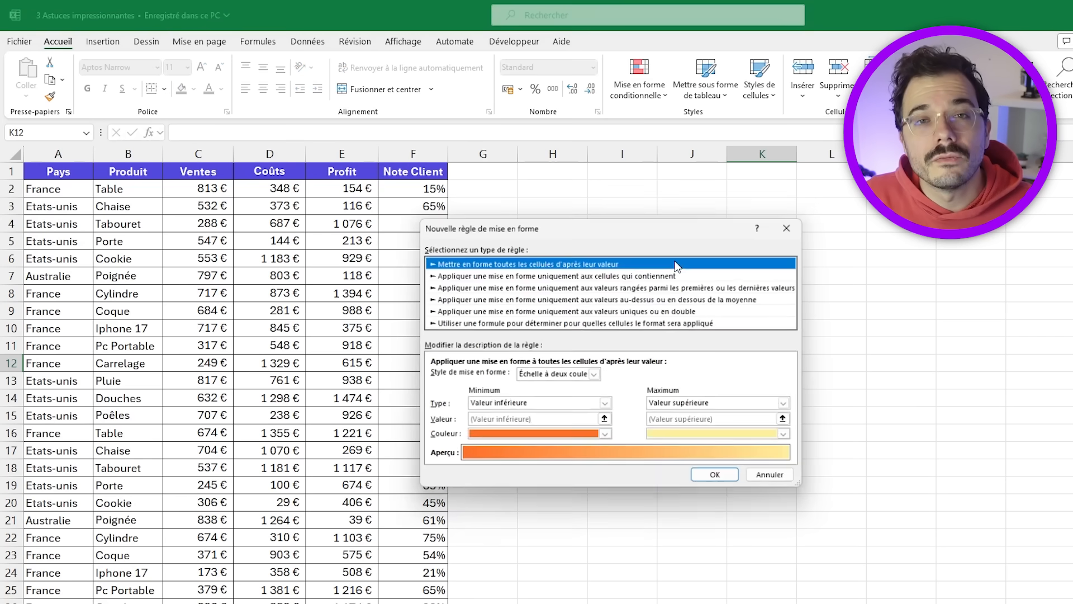
{"action": "left_click", "coordinate": [670, 323]}
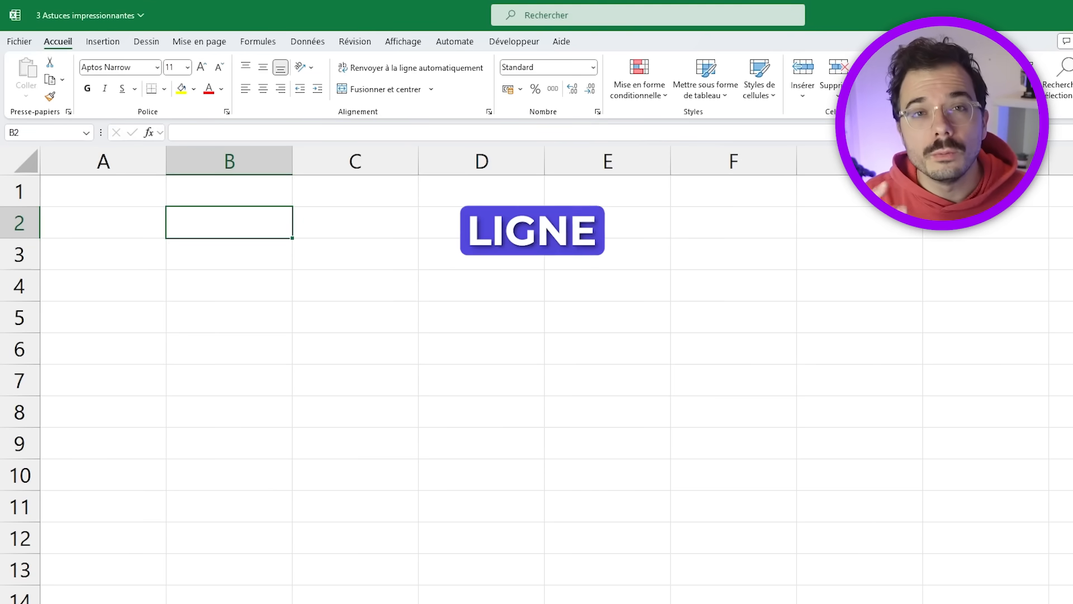
Enter =LIGNE() in cell B1, fill it down to B13 and check the copied formulas.
{"action": "left_click", "coordinate": [229, 191]}
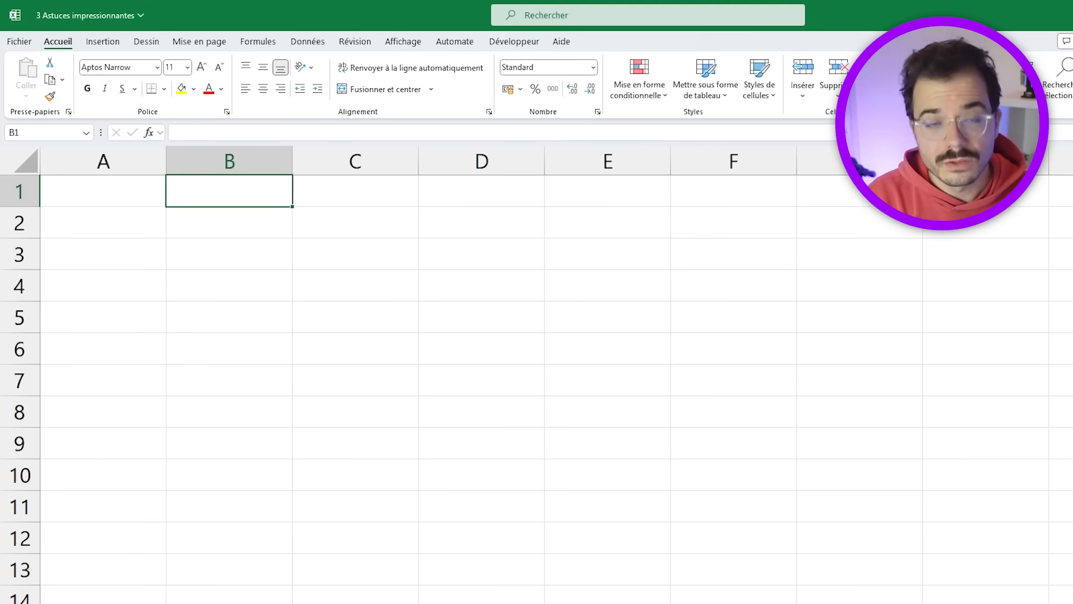
{"action": "type", "text": "=ligne()"}
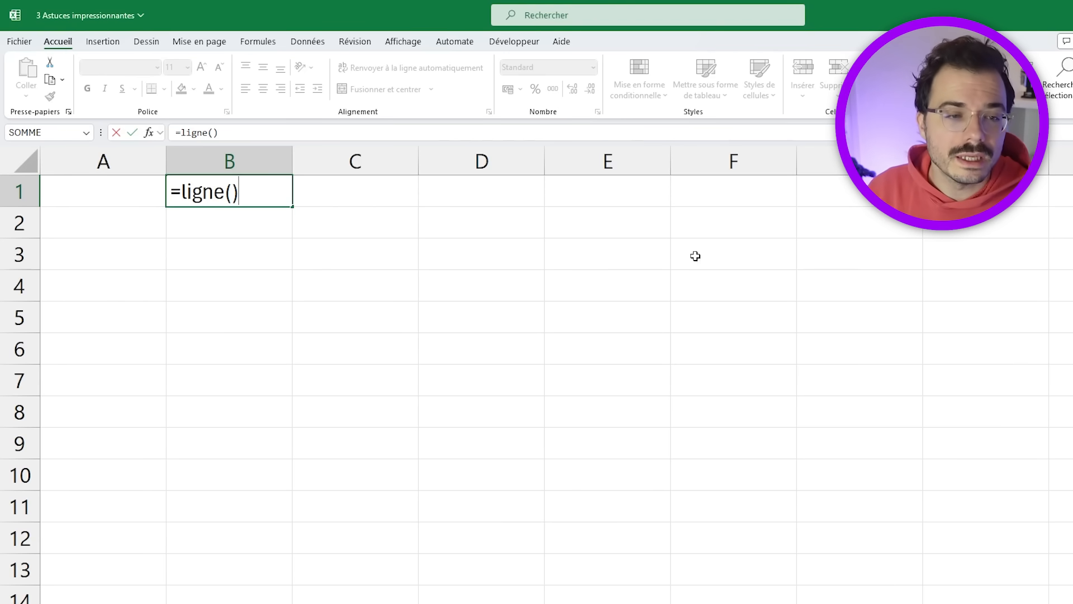
{"action": "key", "text": "Return"}
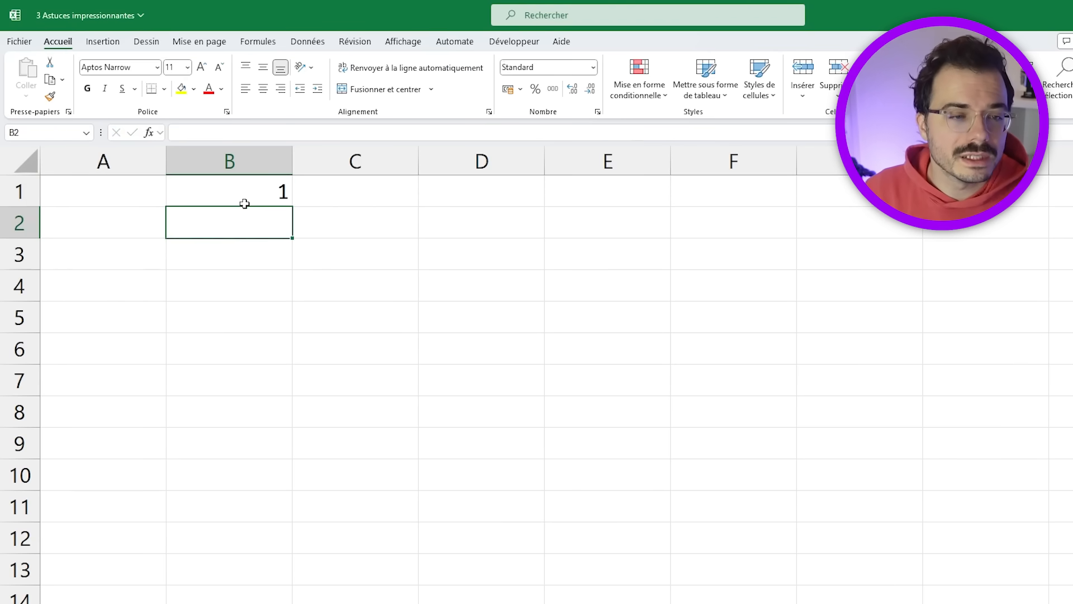
{"action": "left_click", "coordinate": [260, 195]}
{"action": "left_click_drag", "start_coordinate": [292, 206], "coordinate": [287, 584]}
{"action": "left_click", "coordinate": [271, 254]}
{"action": "left_click", "coordinate": [277, 412]}
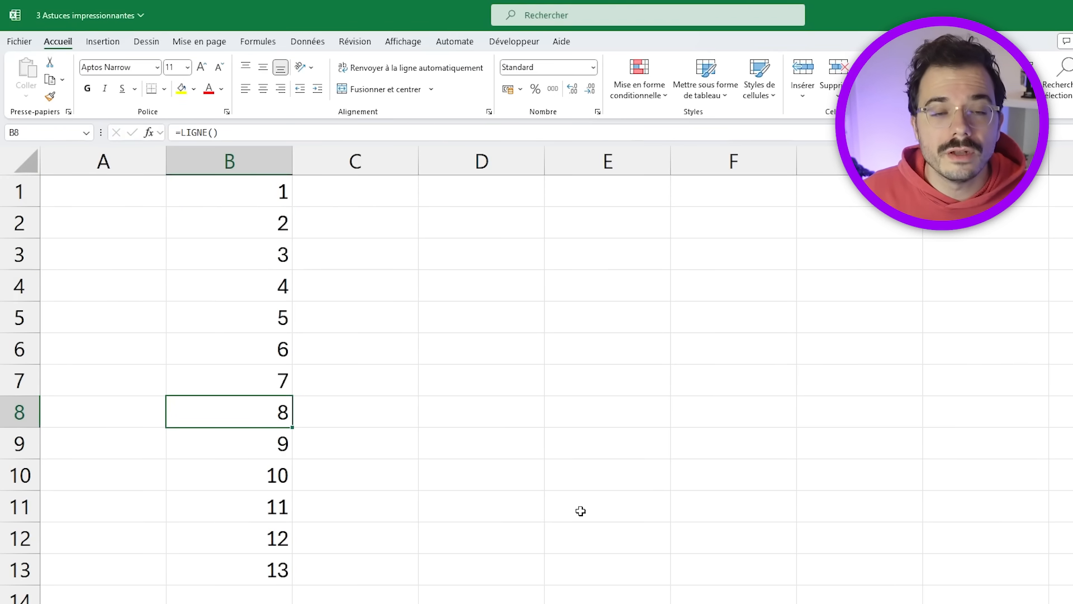
Enter the formula =CELLULE("ligne") in cell D2.
{"action": "left_click", "coordinate": [488, 224]}
{"action": "type", "text": "=CELLULE("}
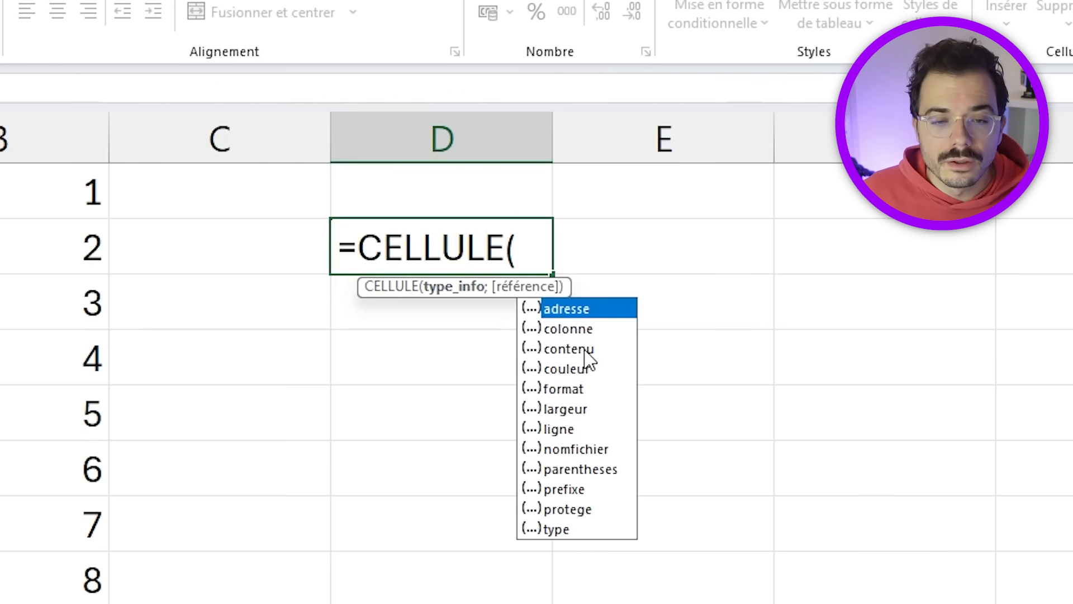
{"action": "double_click", "coordinate": [559, 429]}
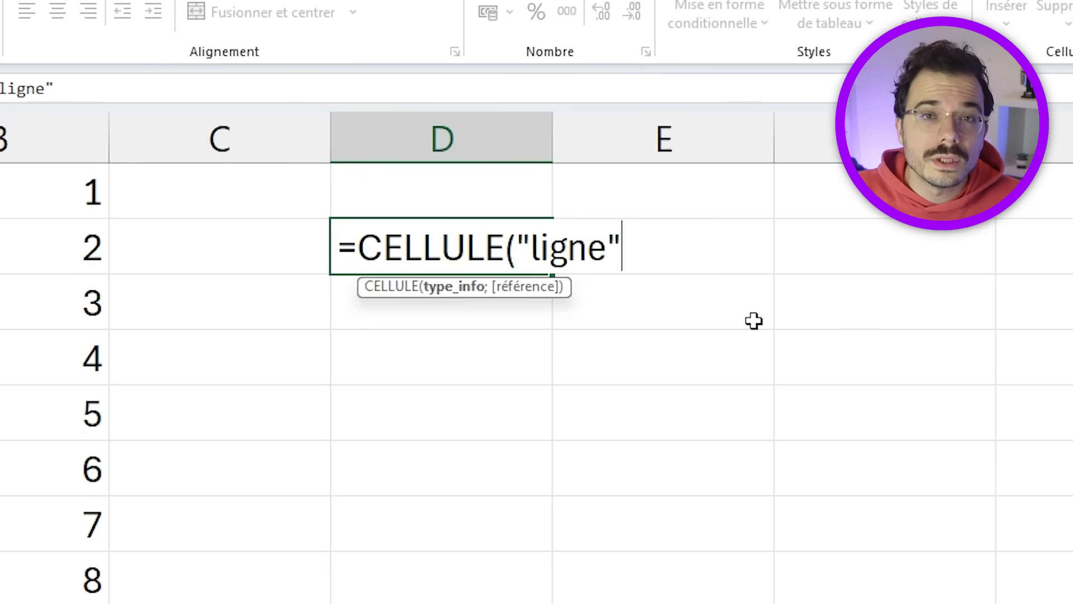
{"action": "type", "text": ")"}
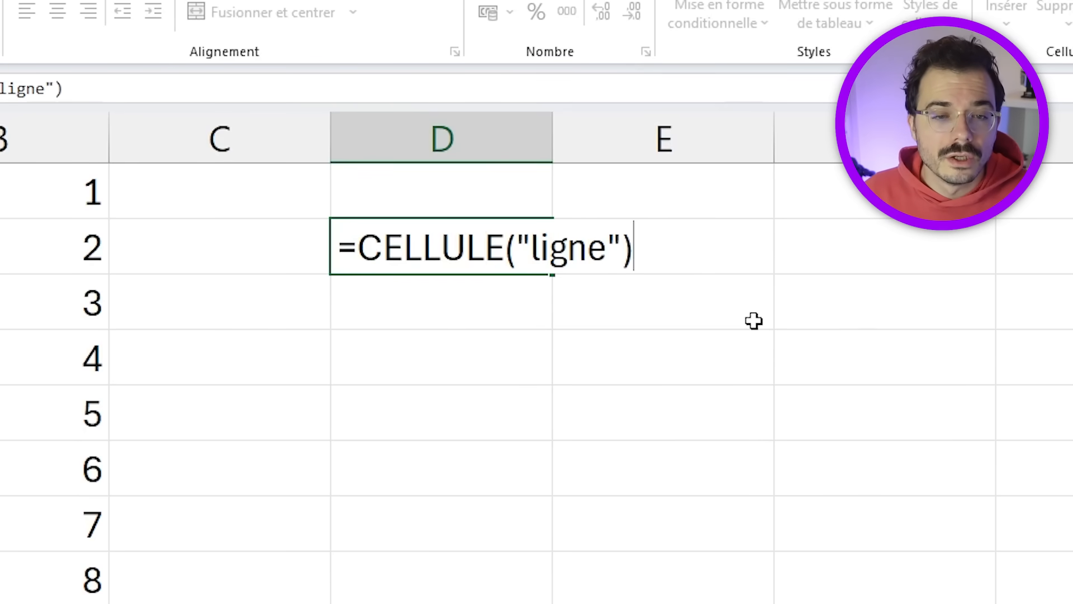
{"action": "key", "text": "Return"}
{"action": "left_click", "coordinate": [517, 266]}
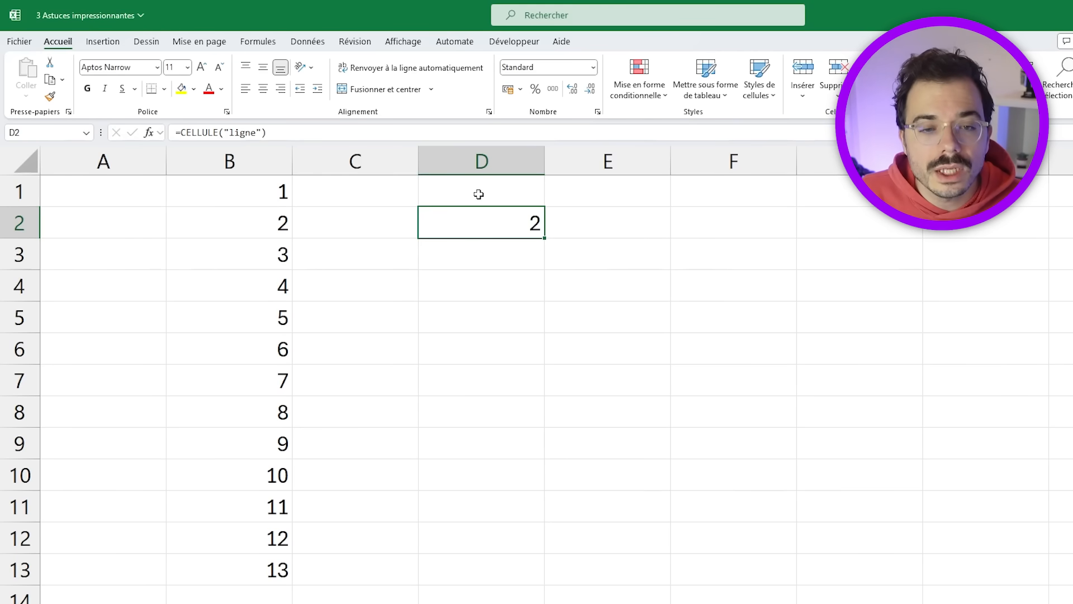
Recalculate the CELLULE formula in D2 by entering and leaving edit mode in the empty cells D10 and E5.
{"action": "left_click", "coordinate": [487, 472]}
{"action": "double_click", "coordinate": [487, 472]}
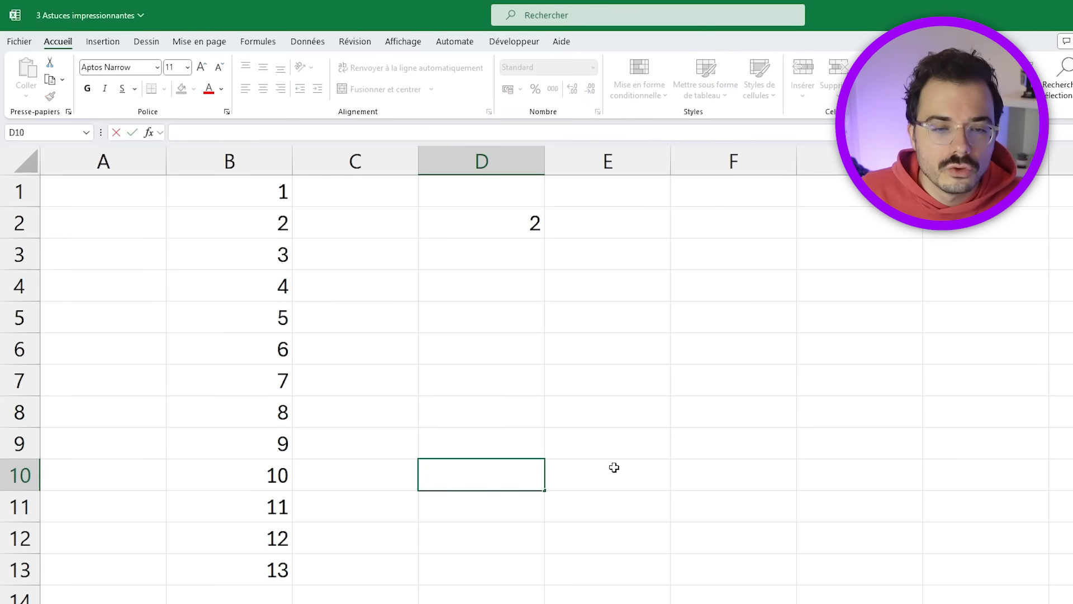
{"action": "key", "text": "Return"}
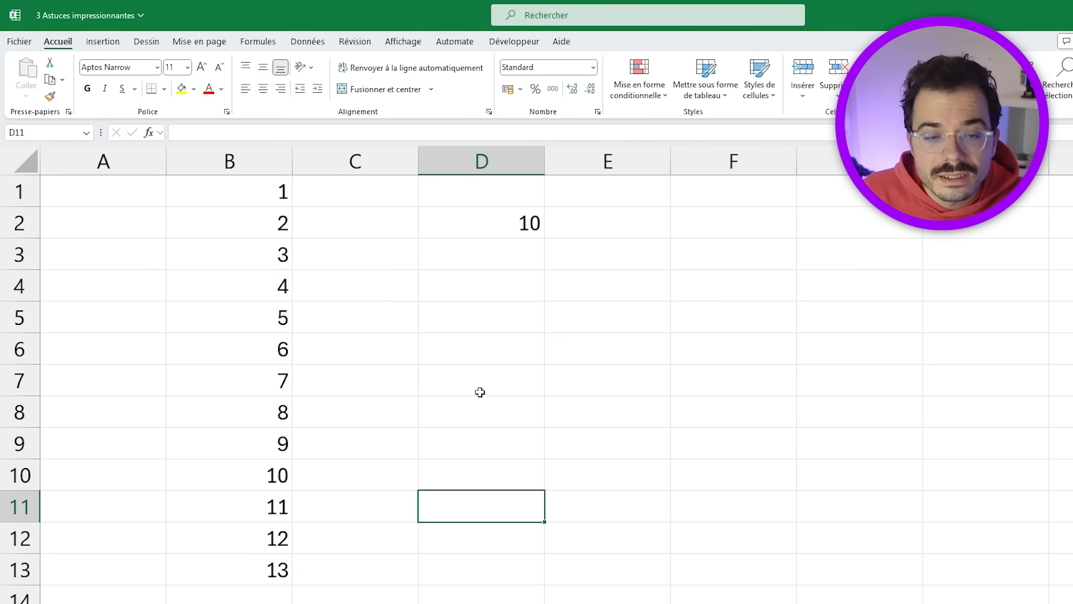
{"action": "key", "text": "Right"}
{"action": "key", "text": "Right"}
{"action": "double_click", "coordinate": [600, 324]}
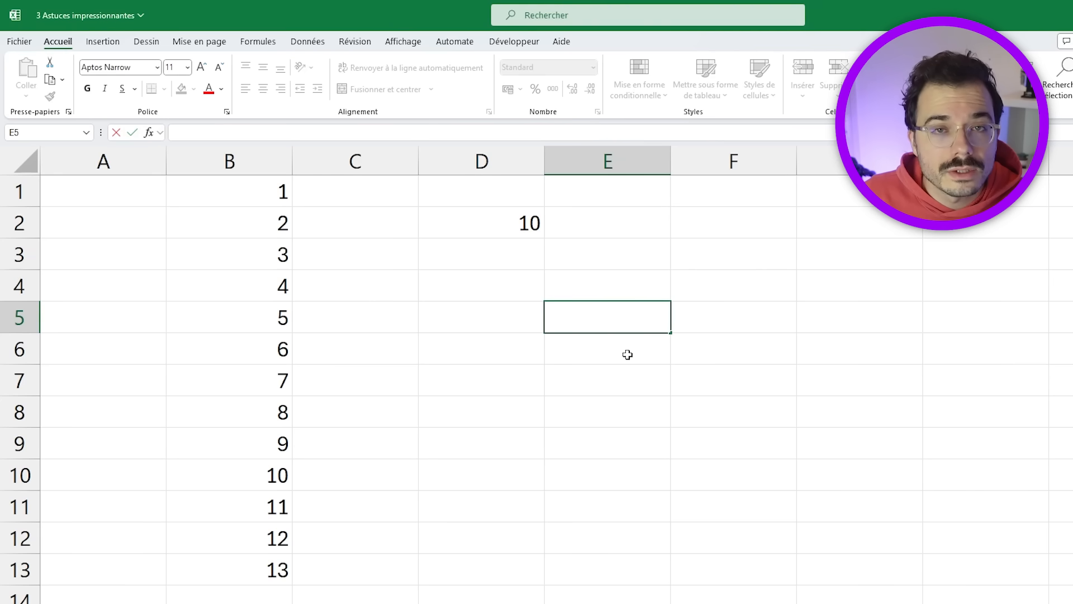
{"action": "left_click", "coordinate": [613, 575]}
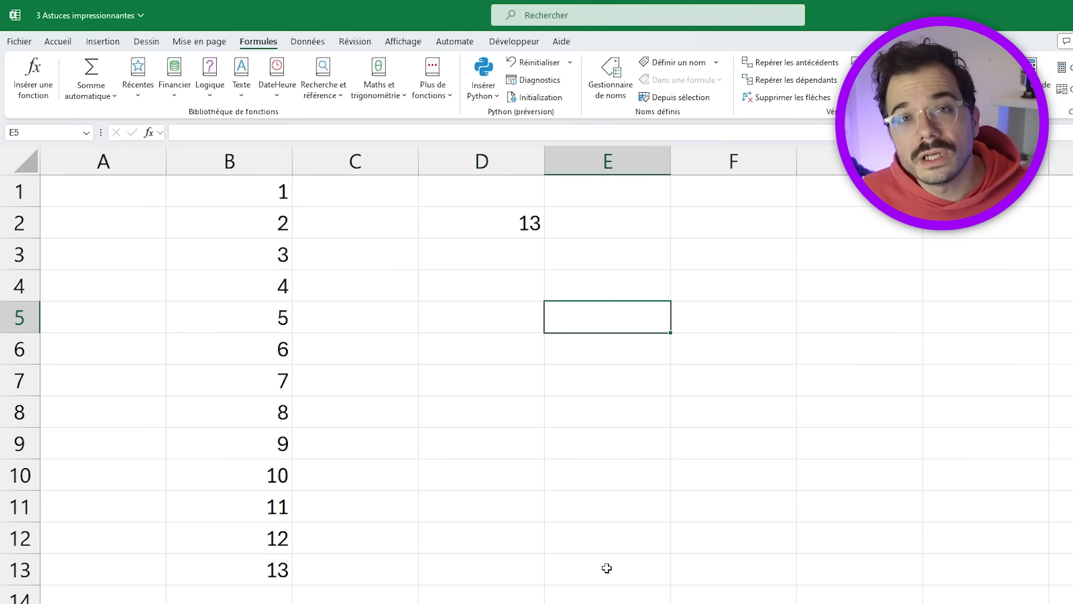
Test how D2 reacts to merely selecting cells in columns D and E versus editing D4 and moving to D1.
{"action": "left_click", "coordinate": [606, 568]}
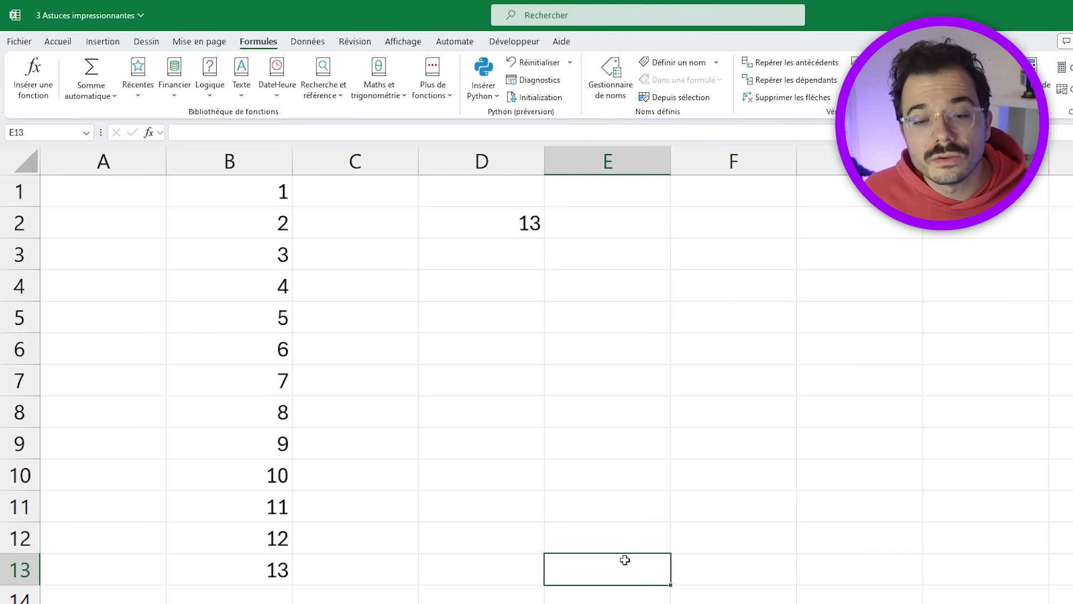
{"action": "left_click", "coordinate": [629, 321]}
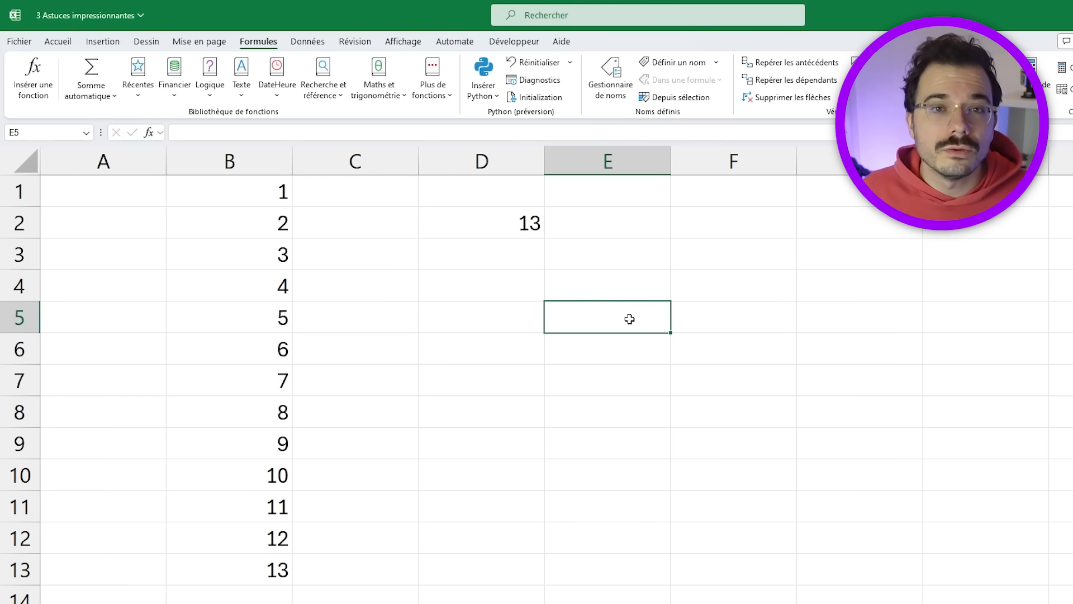
{"action": "left_click", "coordinate": [474, 316]}
{"action": "left_click", "coordinate": [496, 476]}
{"action": "left_click", "coordinate": [611, 366]}
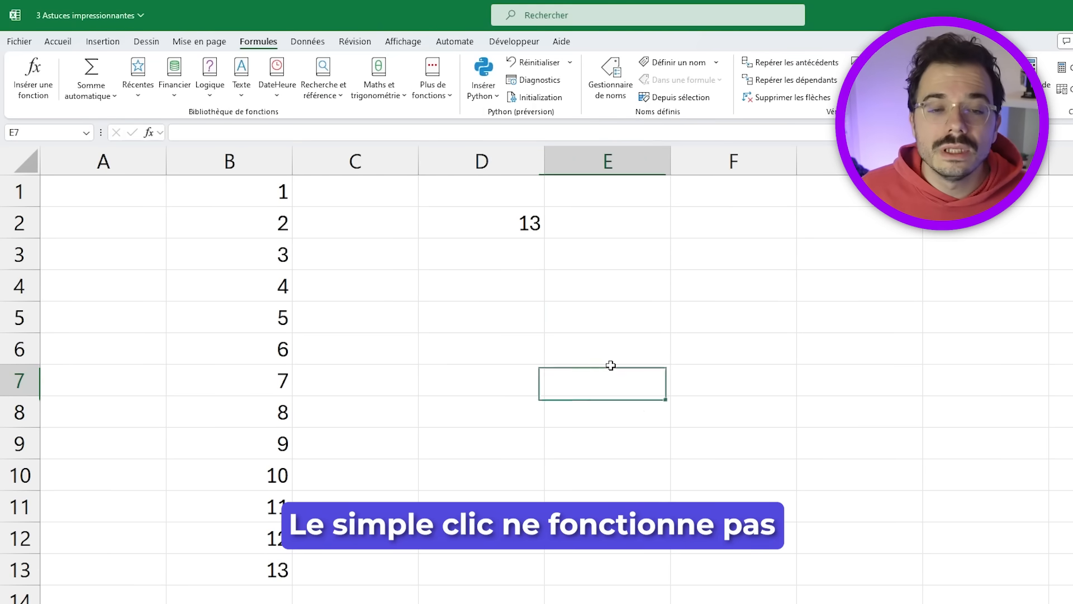
{"action": "left_click", "coordinate": [476, 278]}
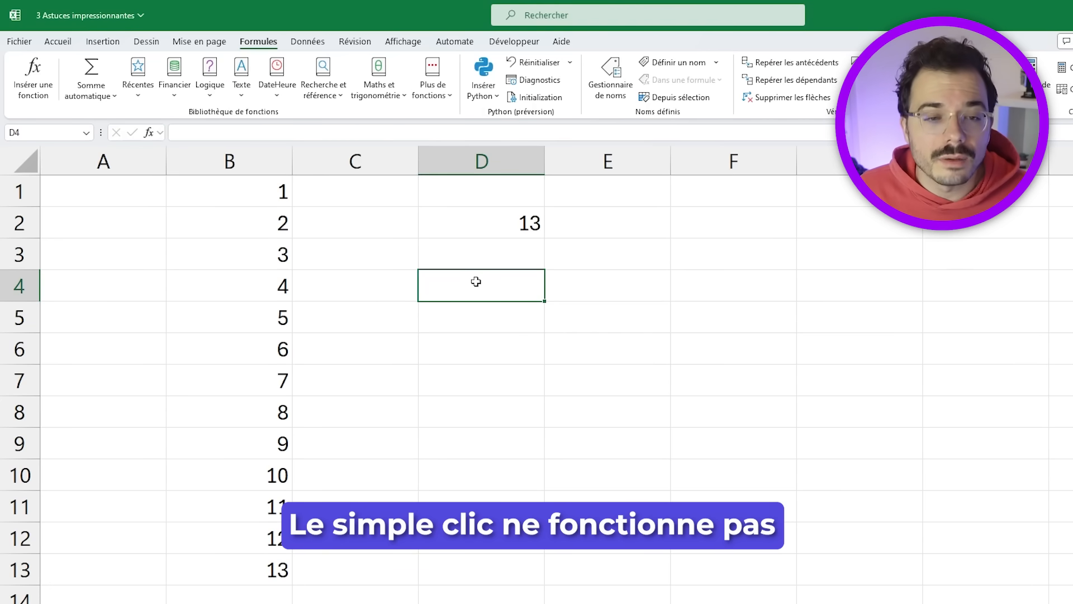
{"action": "double_click", "coordinate": [476, 281]}
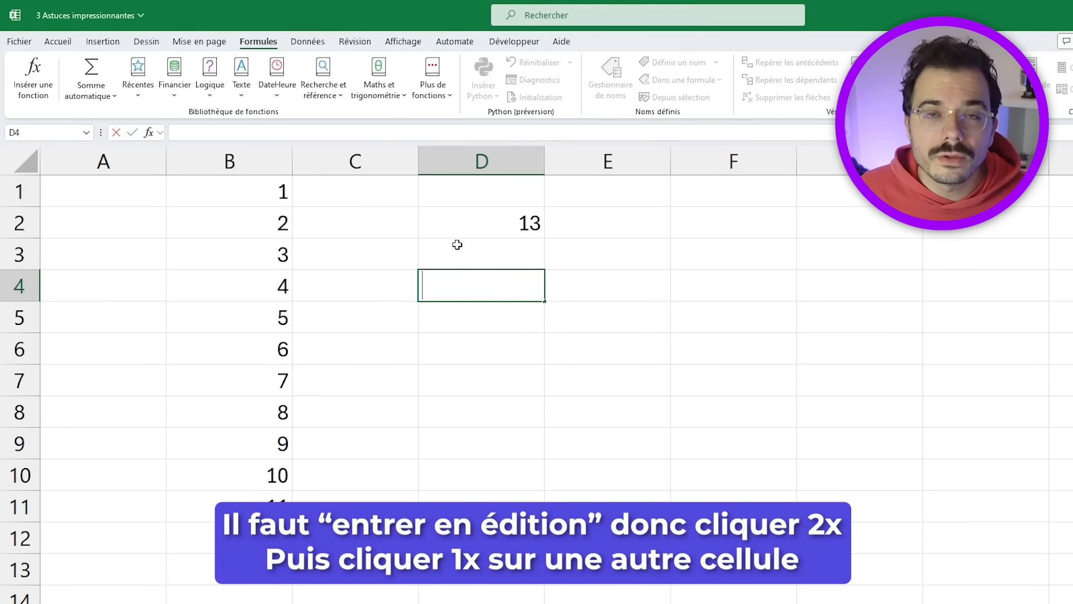
{"action": "left_click", "coordinate": [499, 189]}
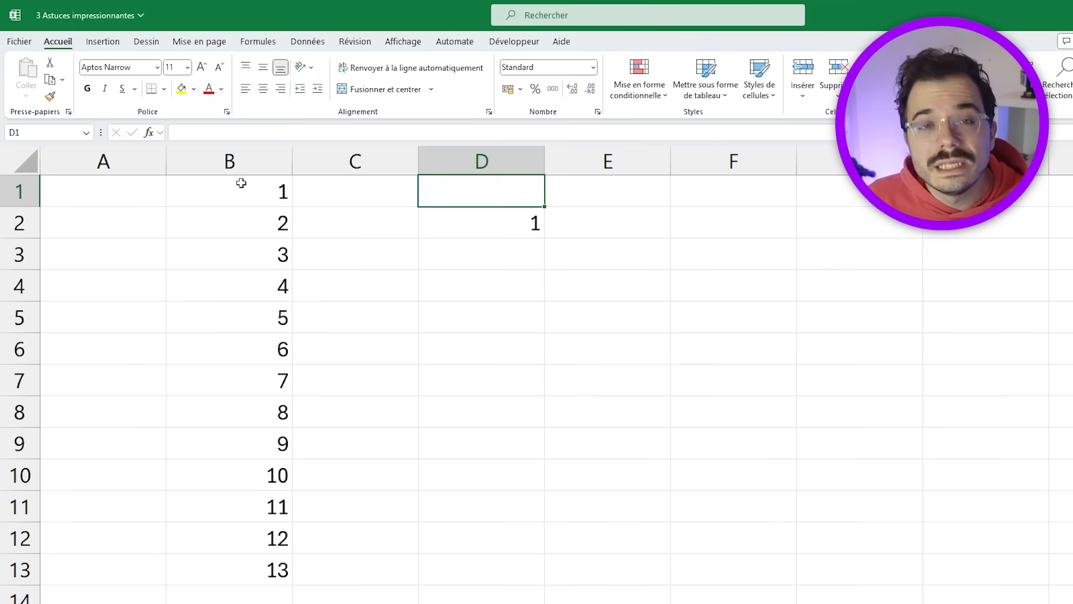
Compare the LIGNE formula in B1 with the CELLULE formula in D2, leaving both as they are.
{"action": "left_click", "coordinate": [240, 188]}
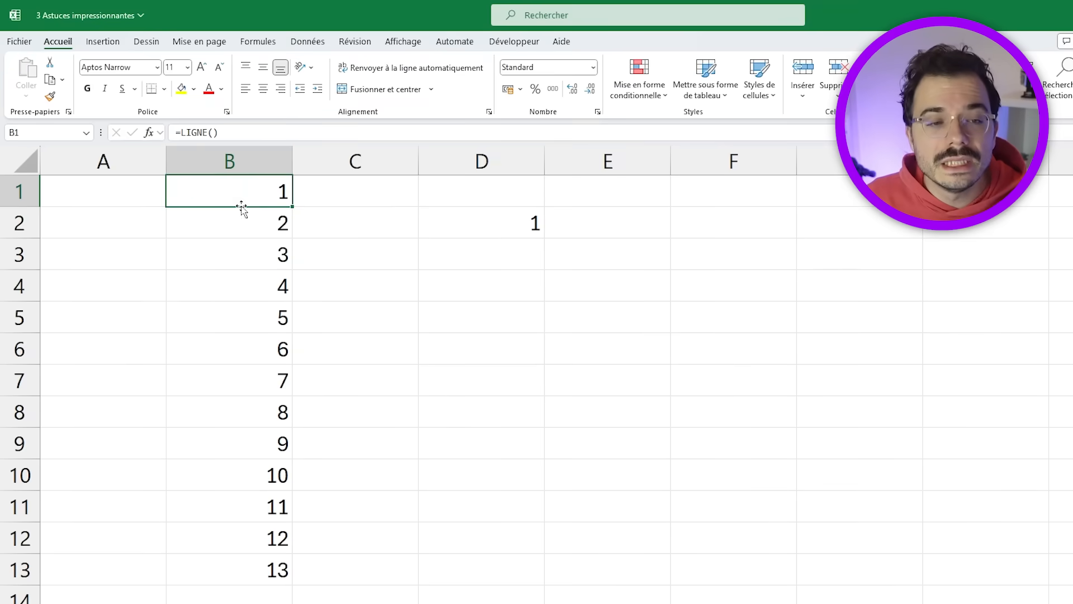
{"action": "double_click", "coordinate": [273, 192]}
{"action": "left_click", "coordinate": [505, 227]}
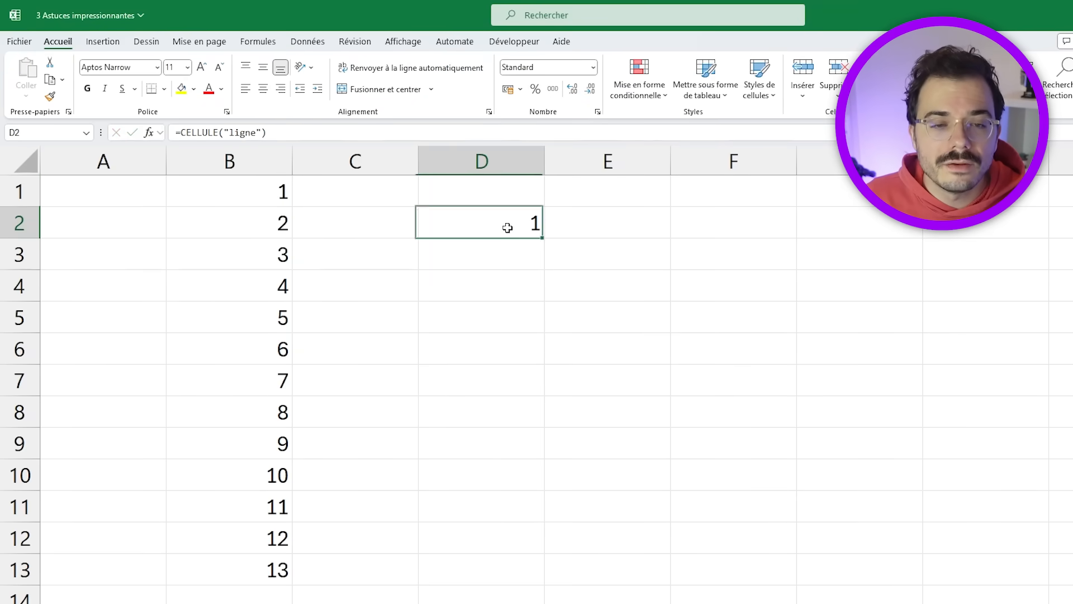
{"action": "double_click", "coordinate": [505, 227]}
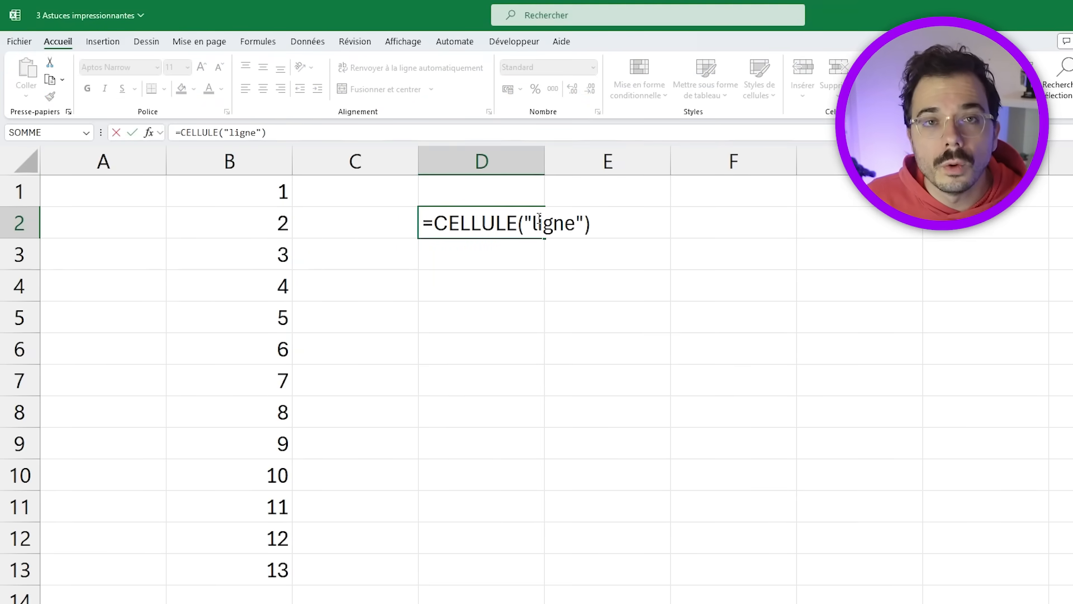
{"action": "key", "text": "Escape"}
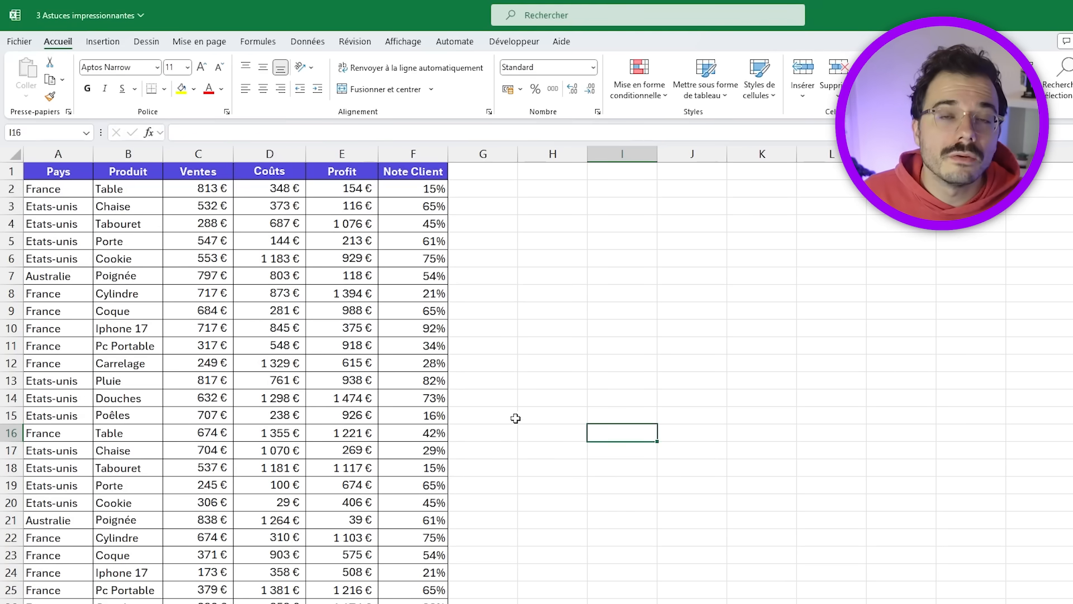
Start a new formula-based conditional formatting rule for the whole sales table.
{"action": "left_click", "coordinate": [196, 323]}
{"action": "key", "text": "ctrl+a"}
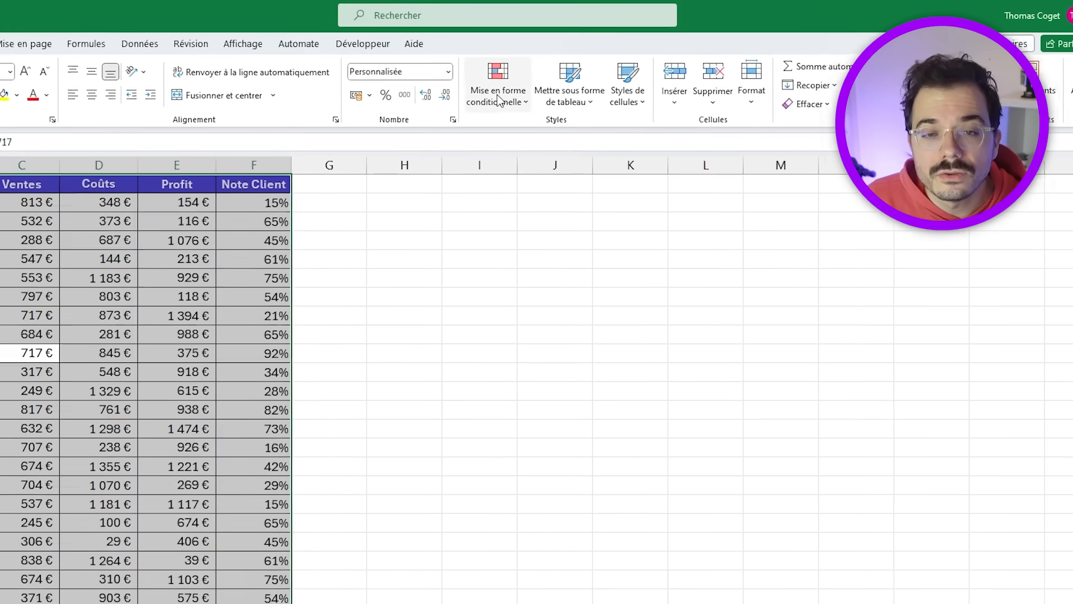
{"action": "left_click", "coordinate": [498, 96]}
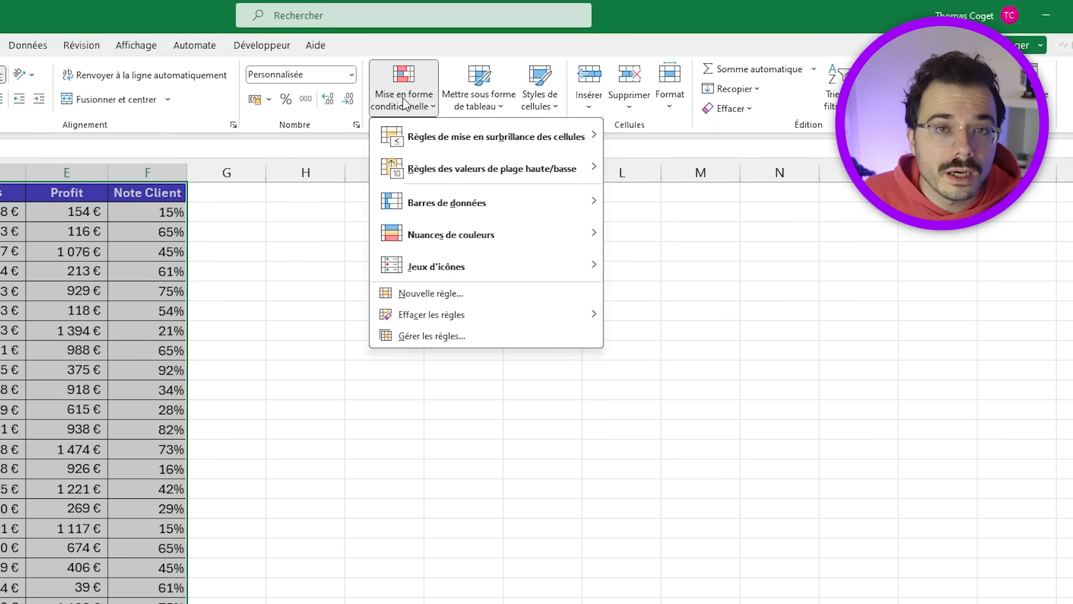
{"action": "left_click", "coordinate": [427, 292]}
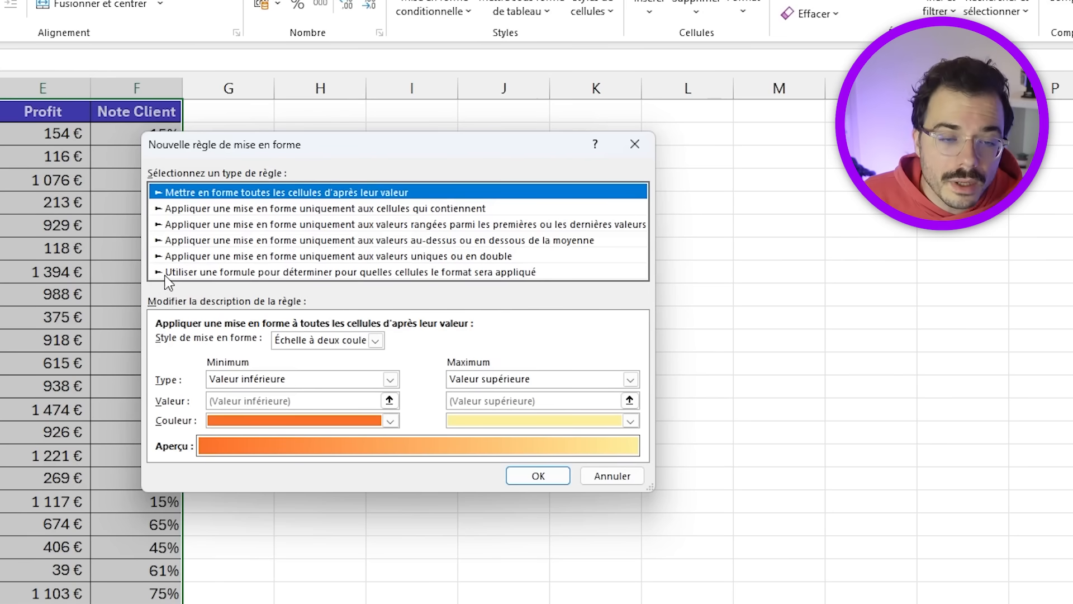
{"action": "left_click", "coordinate": [166, 273]}
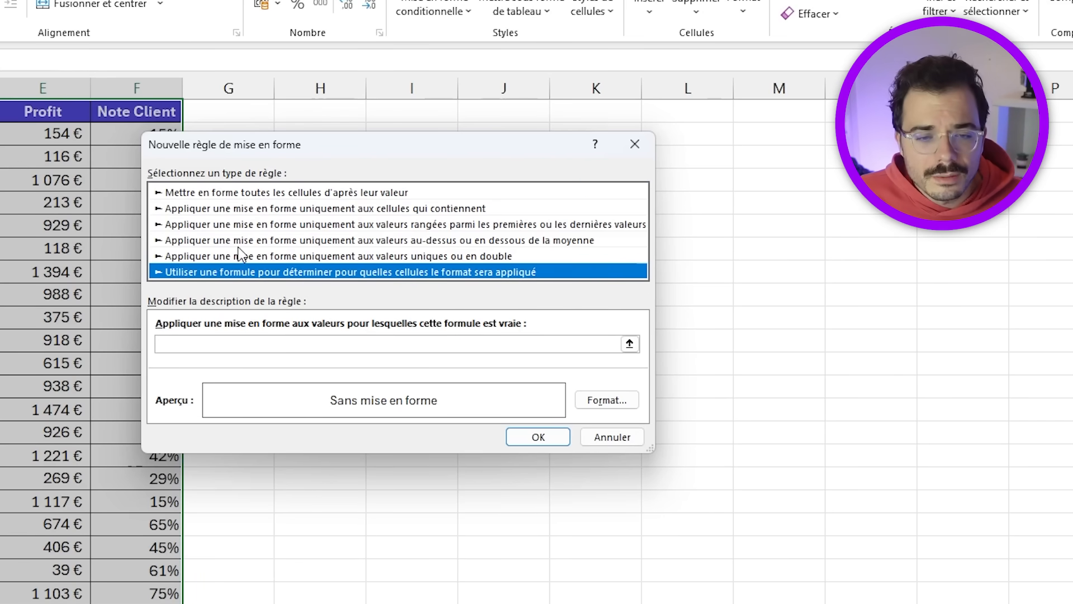
Enter =LIGNE()=CELLULE("ligne") as the formula of the new formatting rule.
{"action": "left_click", "coordinate": [311, 345]}
{"action": "left_click", "coordinate": [425, 344]}
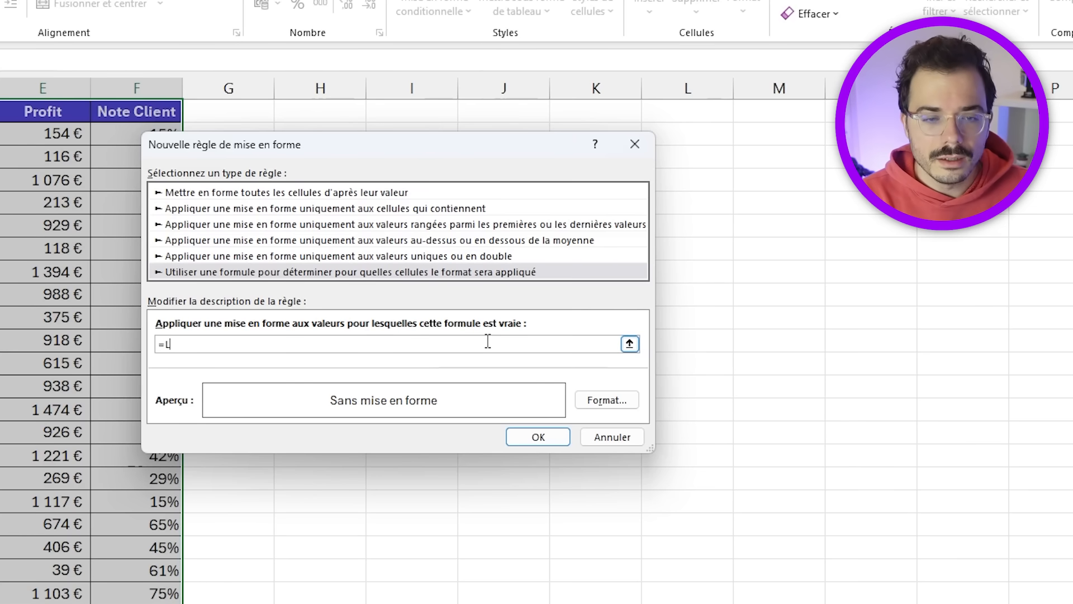
{"action": "type", "text": "=LIGNE()"}
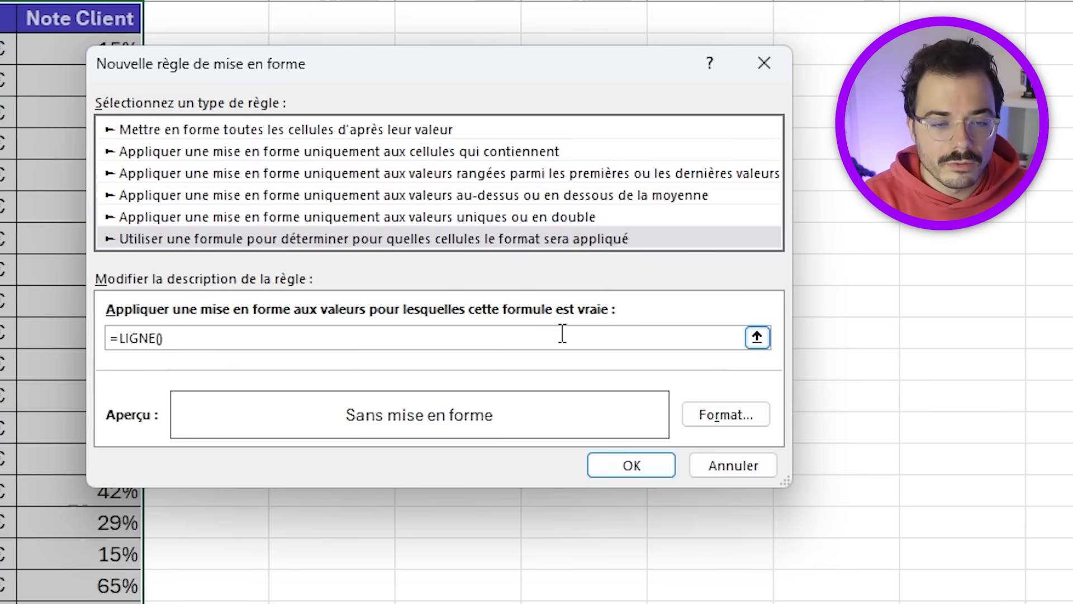
{"action": "type", "text": "=CELLULE(\""}
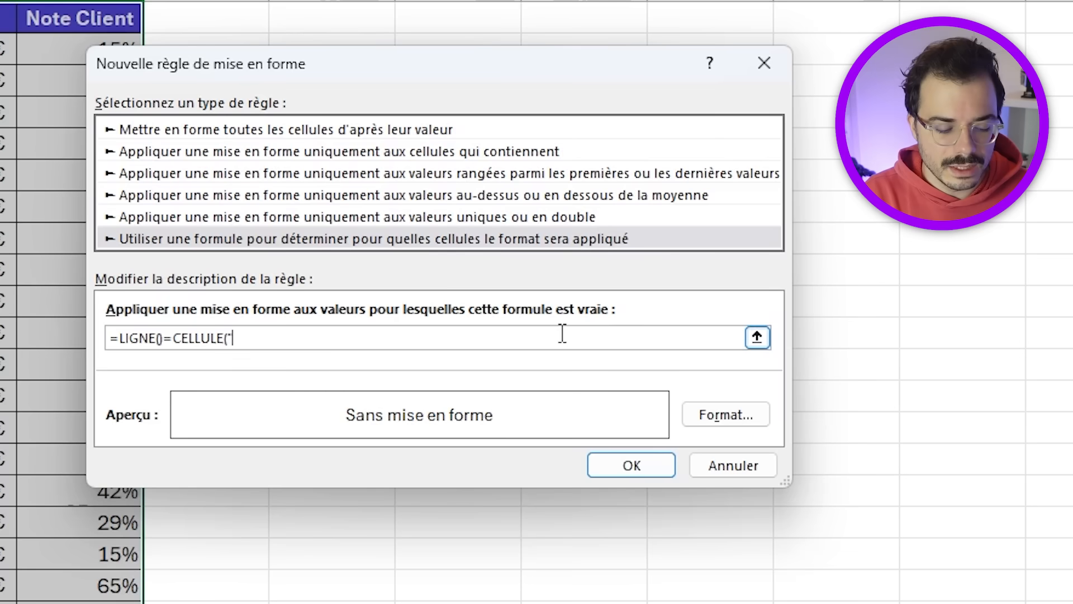
{"action": "type", "text": "ligne\""}
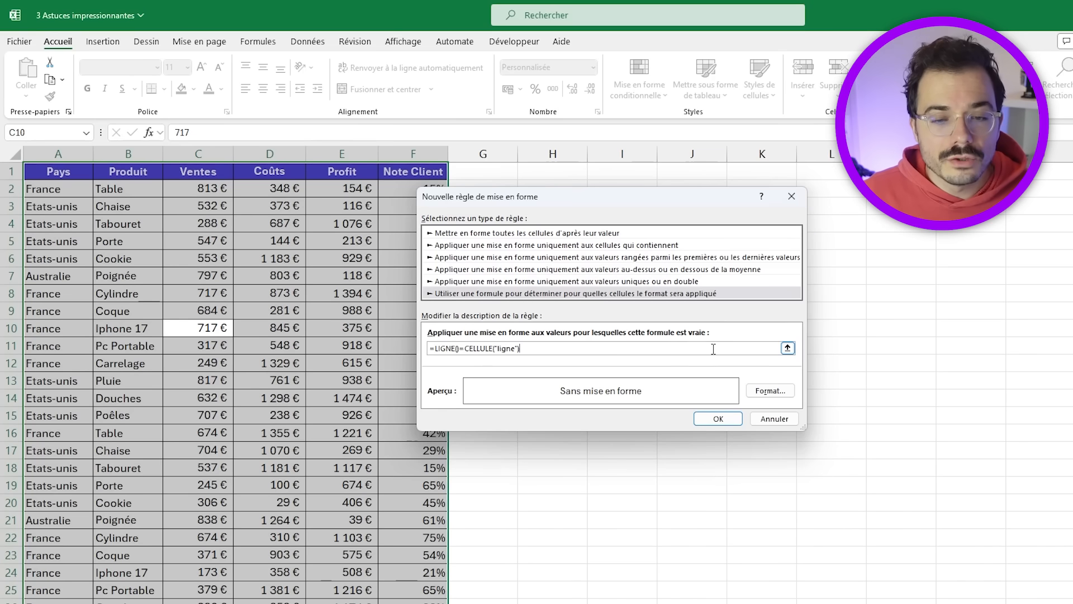
{"action": "left_click_drag", "start_coordinate": [562, 333], "coordinate": [73, 332]}
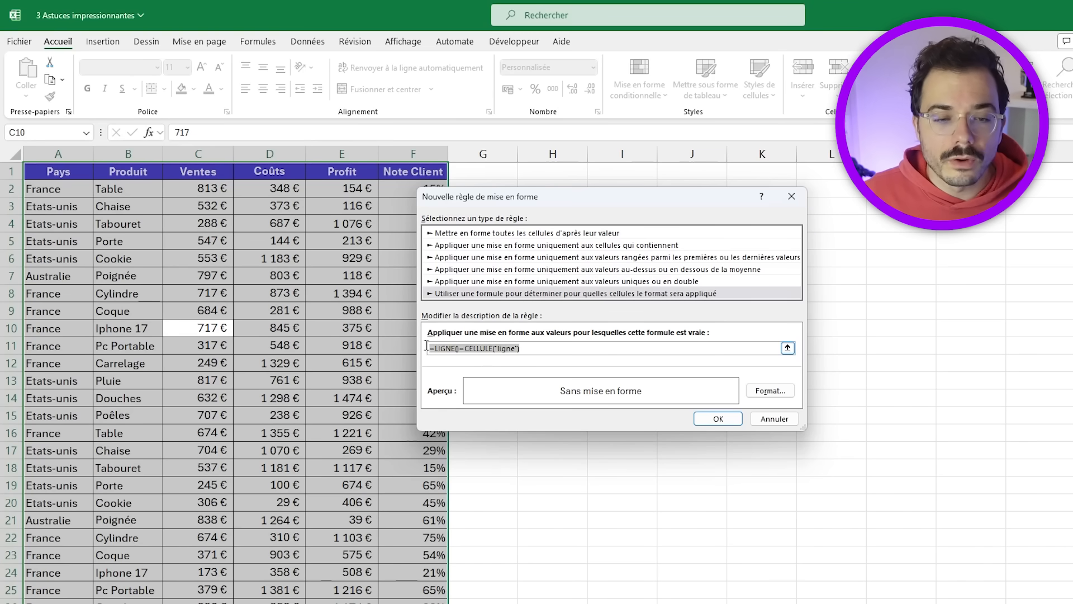
{"action": "left_click", "coordinate": [616, 345]}
Give the rule a light orange background fill and apply it to the table.
{"action": "left_click", "coordinate": [766, 391]}
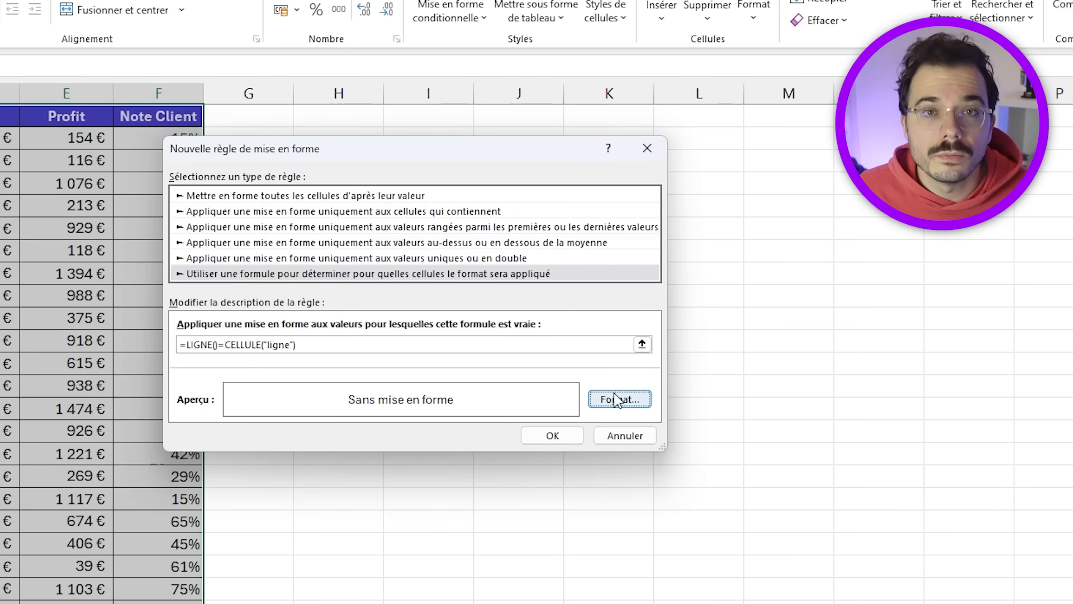
{"action": "left_click", "coordinate": [615, 401]}
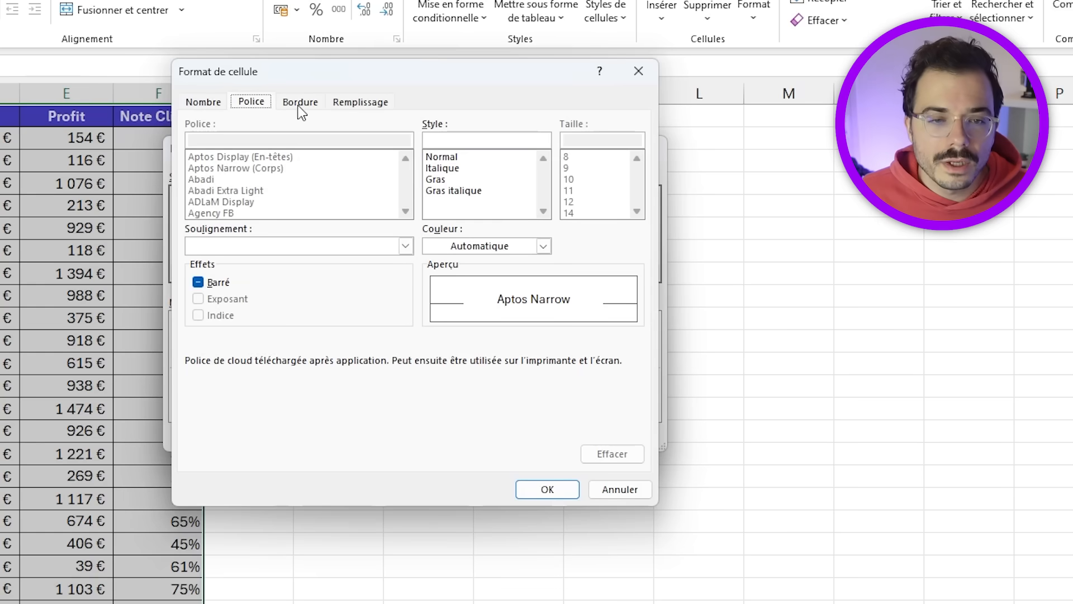
{"action": "left_click", "coordinate": [362, 102]}
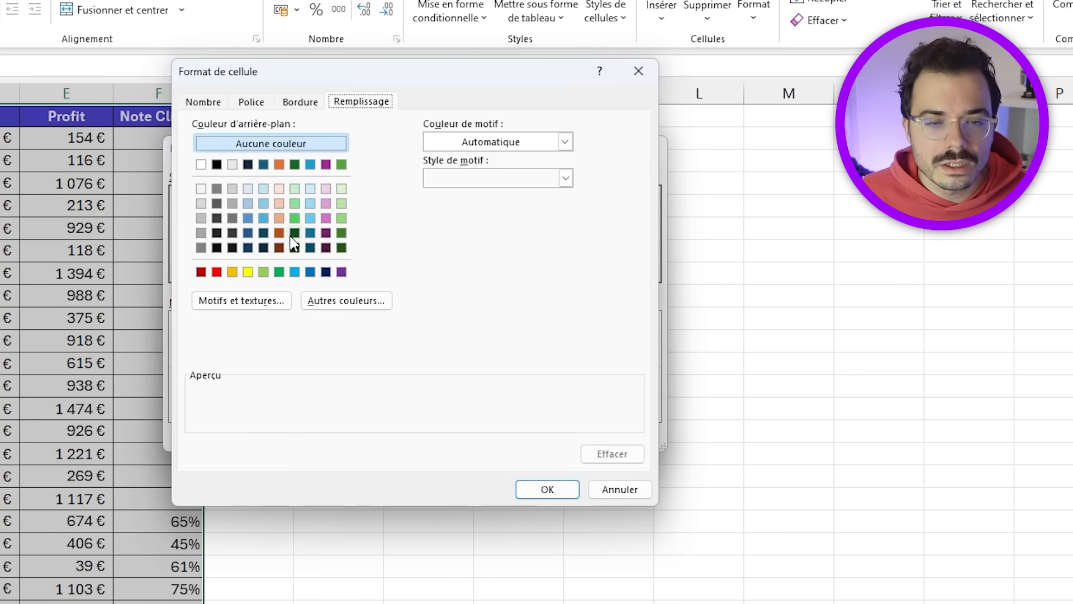
{"action": "left_click", "coordinate": [279, 218]}
{"action": "left_click", "coordinate": [556, 488]}
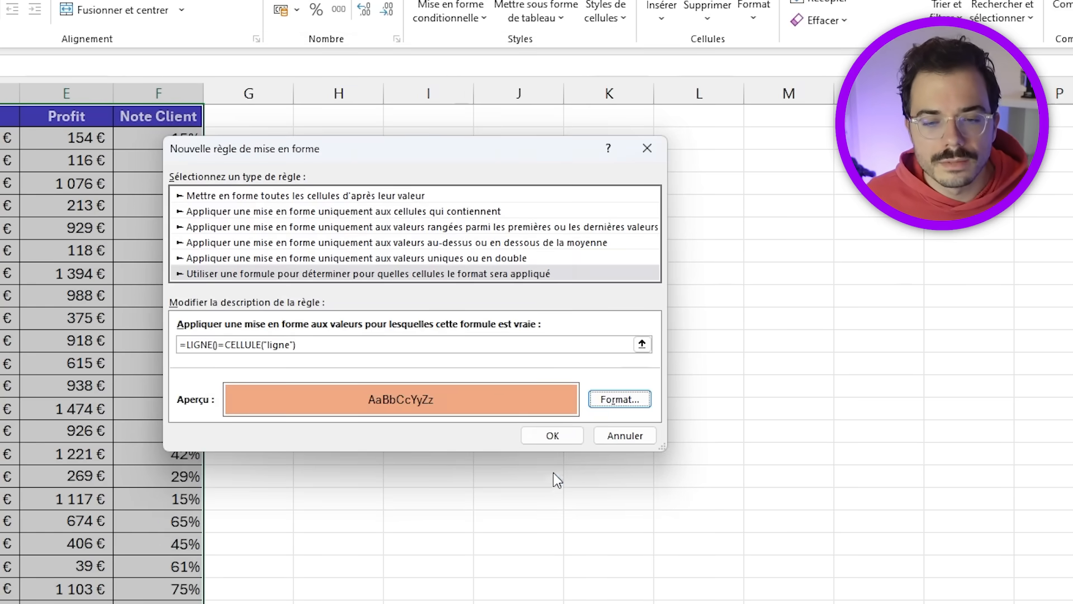
{"action": "left_click", "coordinate": [551, 433]}
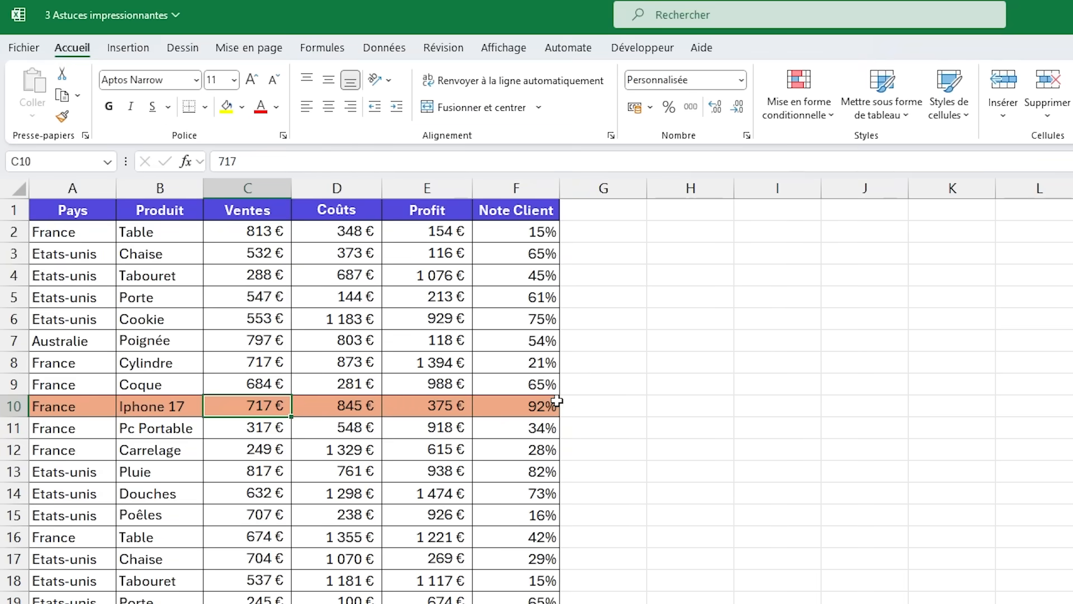
Test the row highlighting by selecting cells in the Ventes column and by editing C16 without changing its value.
{"action": "left_click", "coordinate": [273, 556]}
{"action": "left_click", "coordinate": [274, 317]}
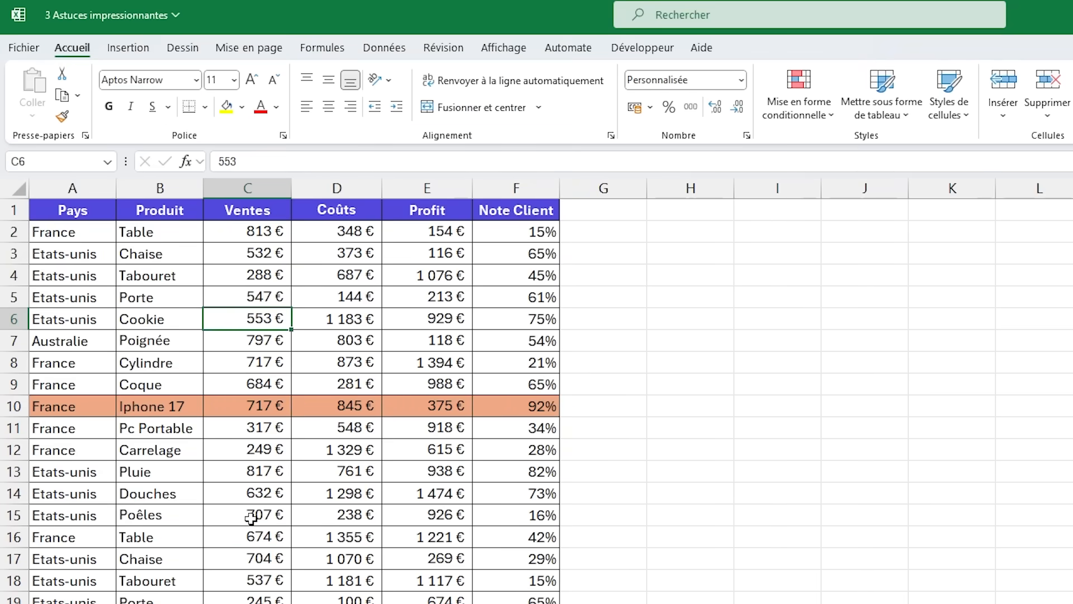
{"action": "double_click", "coordinate": [246, 537]}
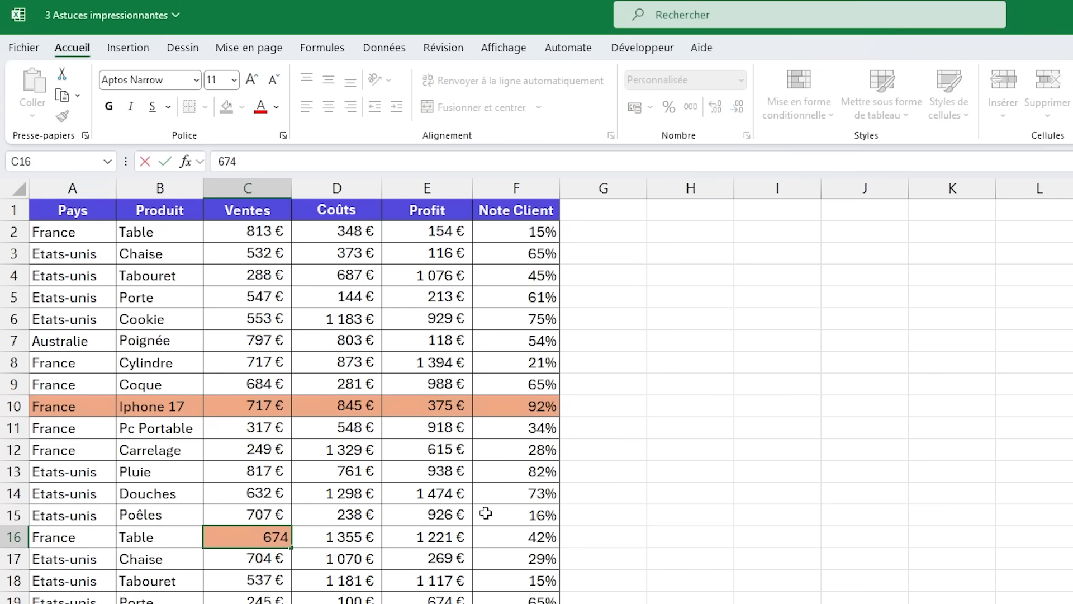
{"action": "key", "text": "Return"}
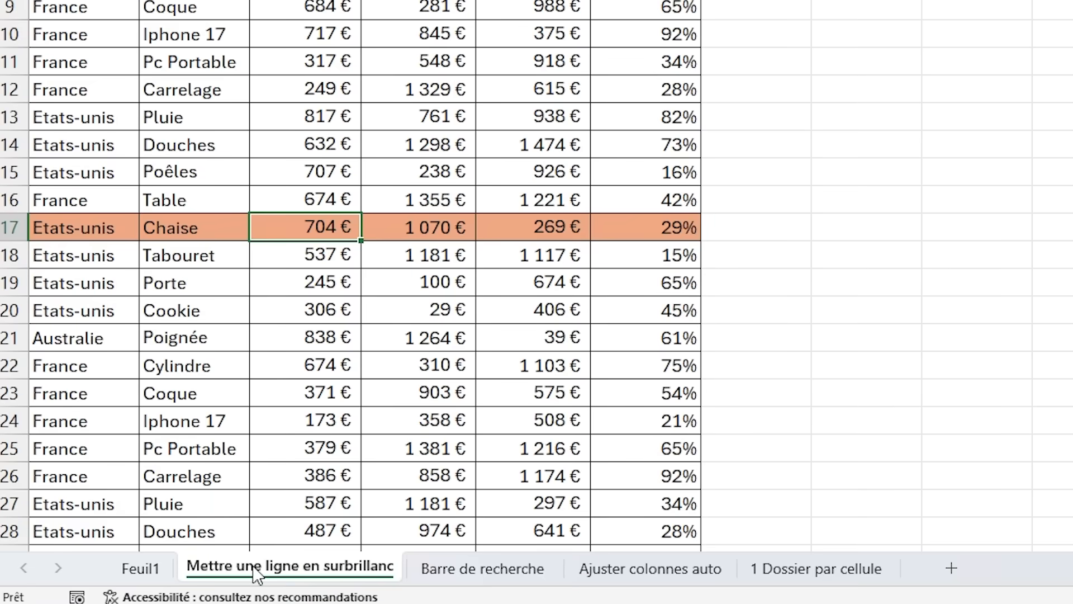
Open the code of the sheet "Mettre une ligne en surbrillanc".
{"action": "right_click", "coordinate": [186, 585]}
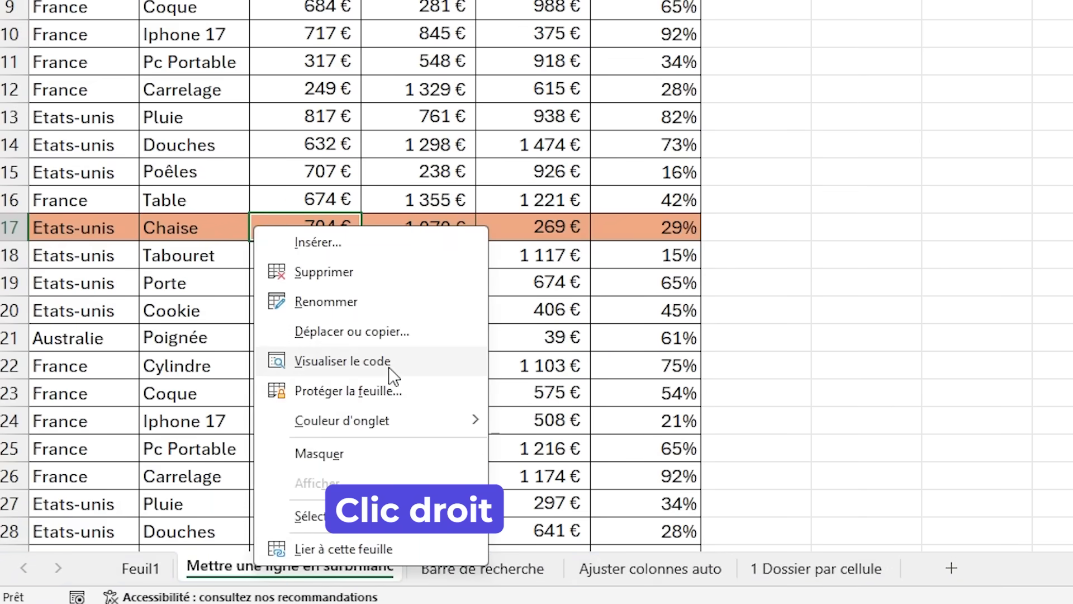
{"action": "left_click", "coordinate": [404, 370]}
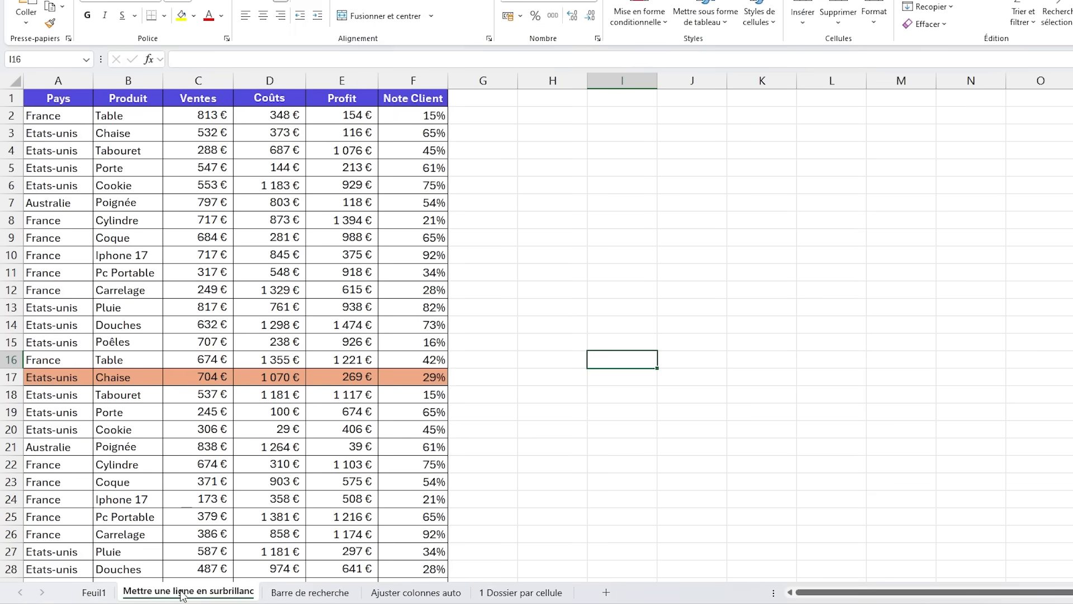
{"action": "right_click", "coordinate": [184, 587]}
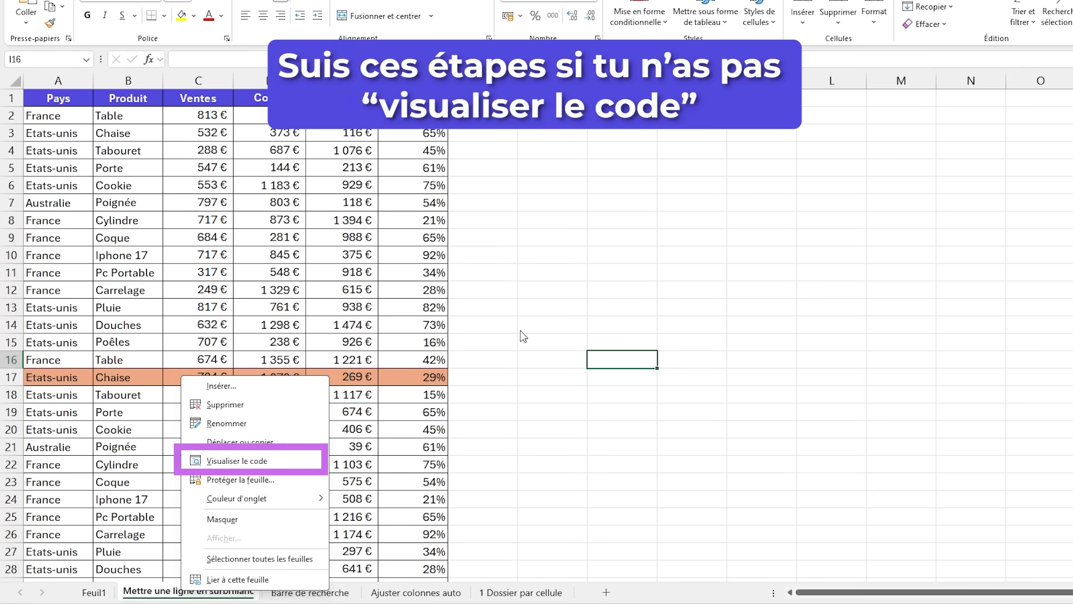
{"action": "left_click", "coordinate": [543, 315]}
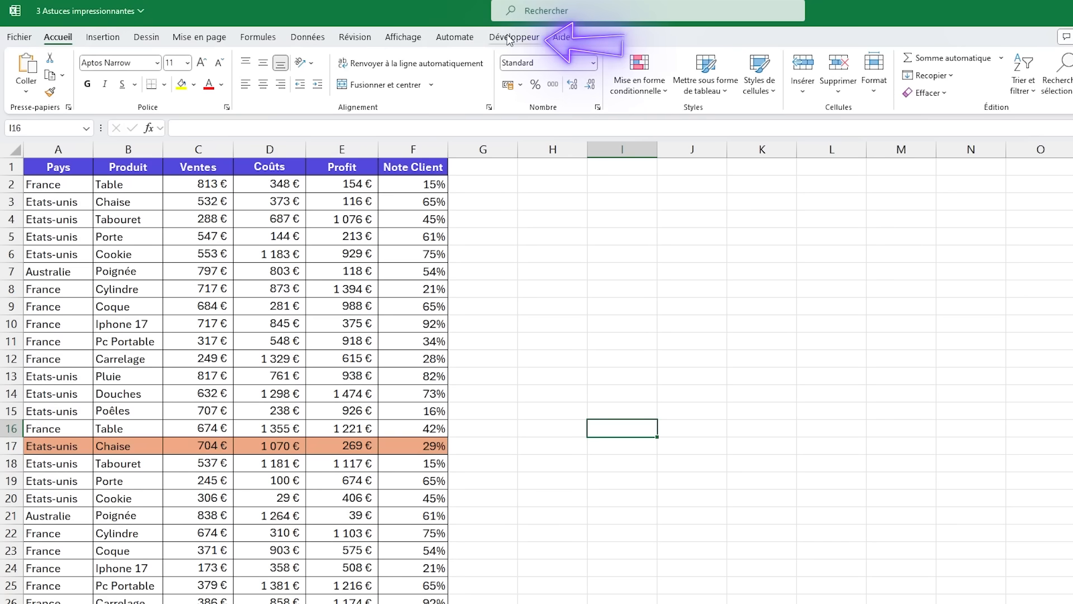
Check in the ribbon customization options whether the Développeur tab is enabled, then close the options.
{"action": "left_click", "coordinate": [509, 38]}
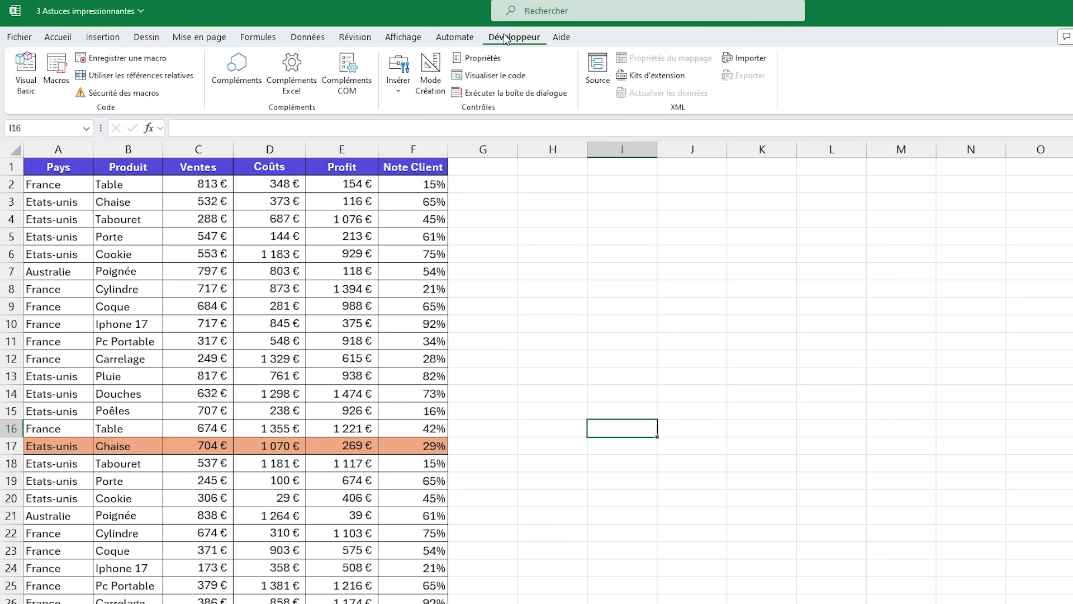
{"action": "right_click", "coordinate": [506, 38]}
{"action": "left_click", "coordinate": [570, 66]}
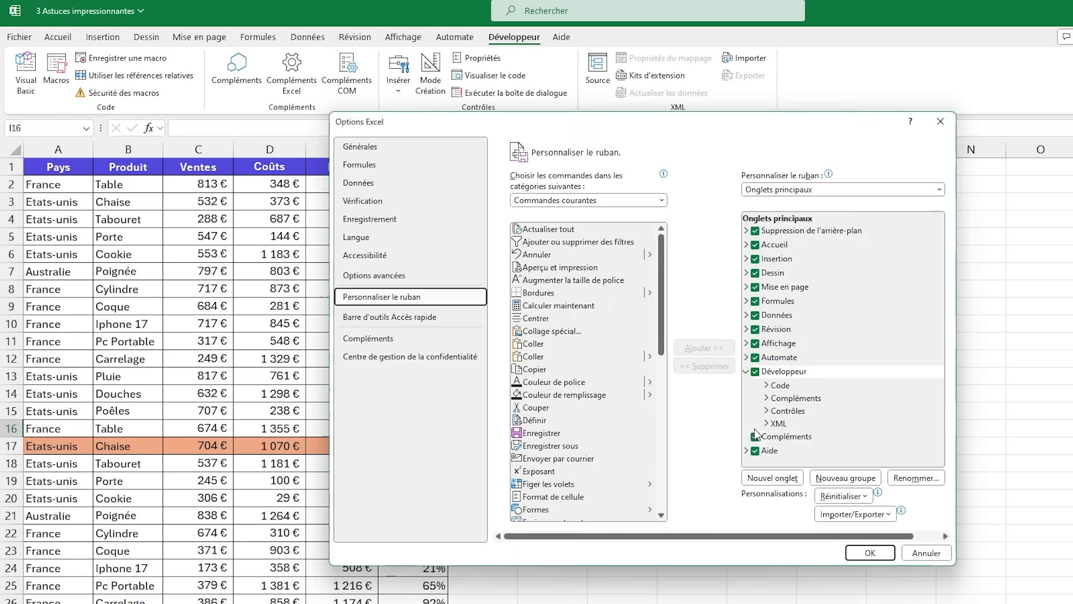
{"action": "left_click", "coordinate": [941, 121]}
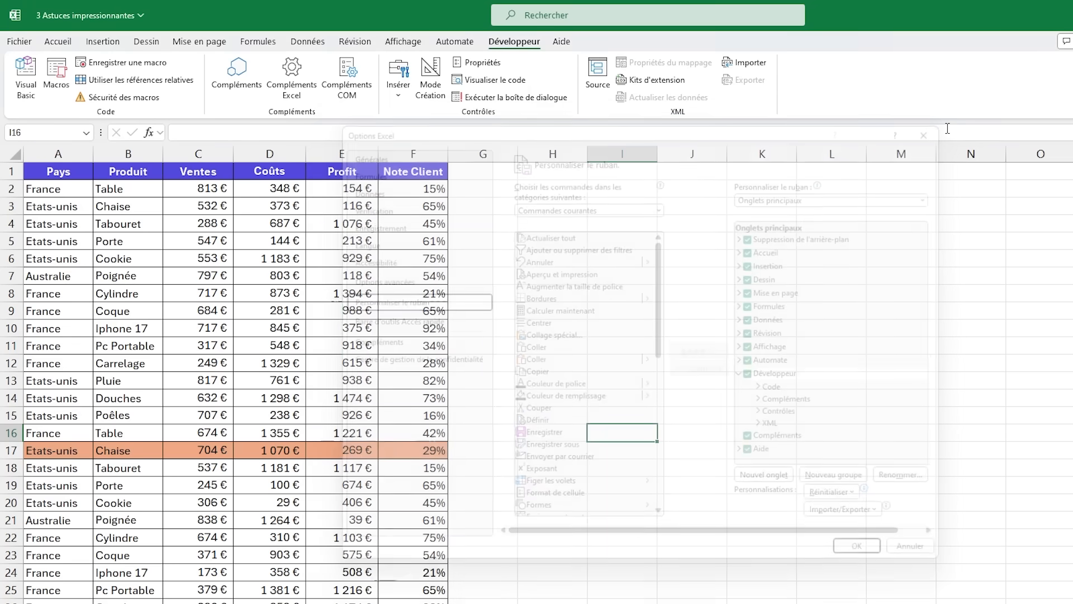
Open the Visual Basic editor and create the Worksheet SelectionChange procedure in the Feuil2 code.
{"action": "left_click", "coordinate": [23, 87]}
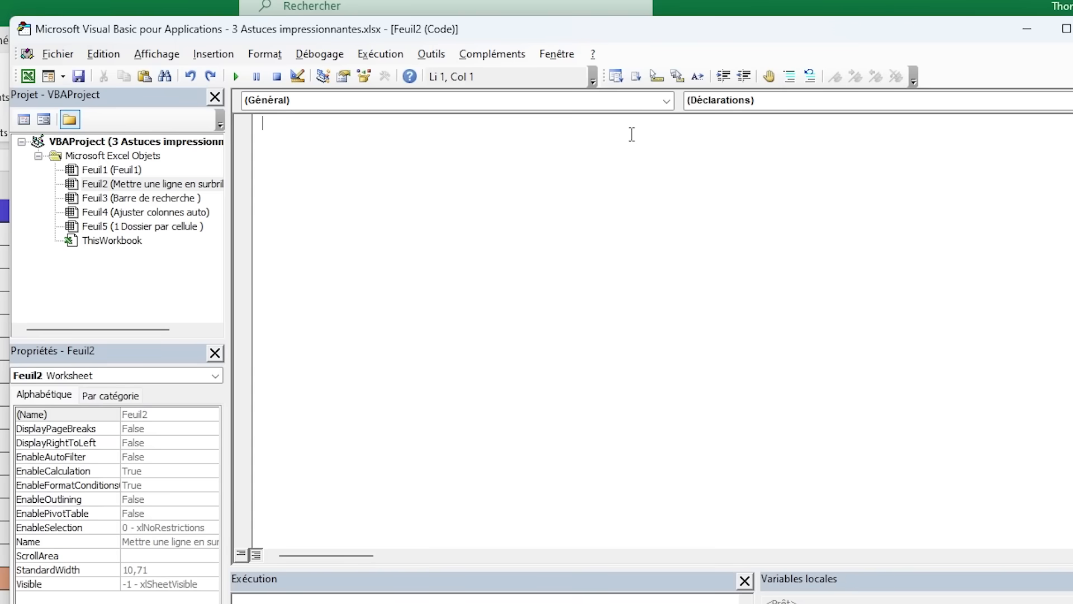
{"action": "left_click", "coordinate": [667, 101]}
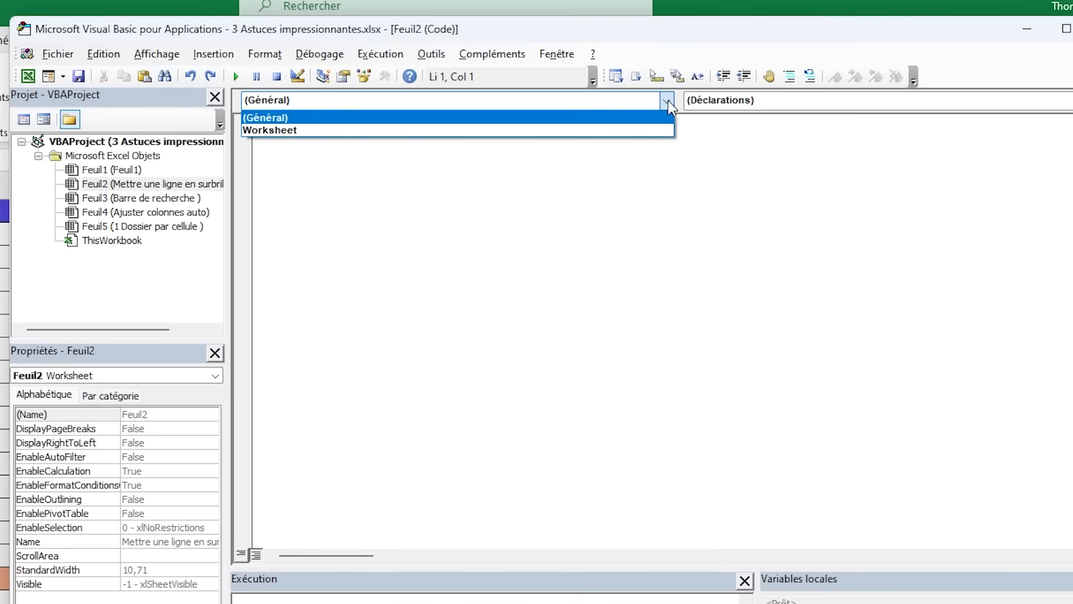
{"action": "left_click", "coordinate": [593, 130]}
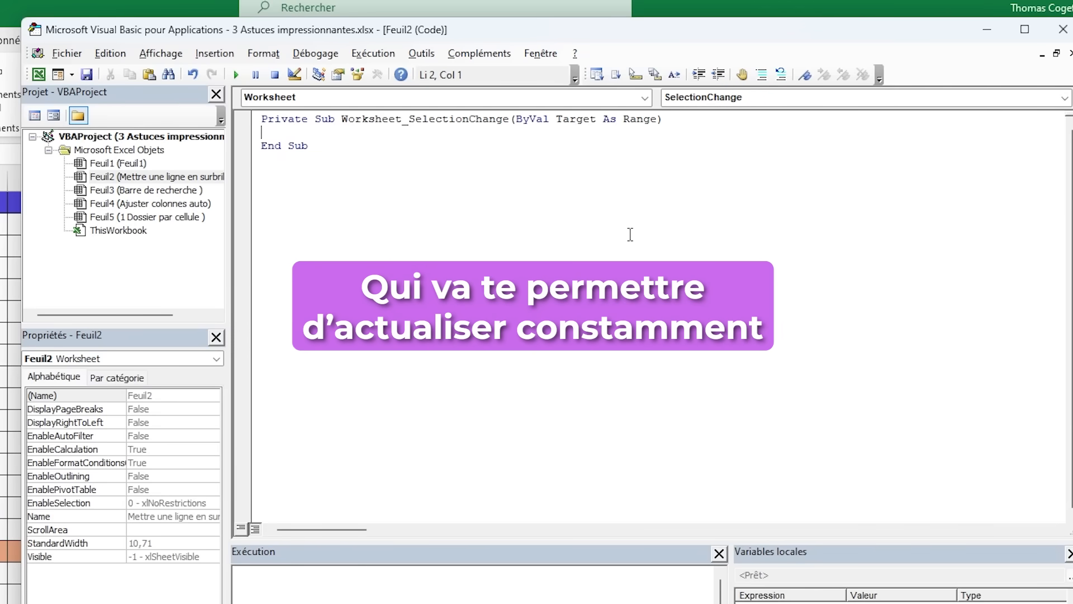
Add the line Application.ScreenUpdating = True inside the SelectionChange procedure and close the Visual Basic editor.
{"action": "key", "text": "Return"}
{"action": "key", "text": "Return"}
{"action": "key", "text": "Up"}
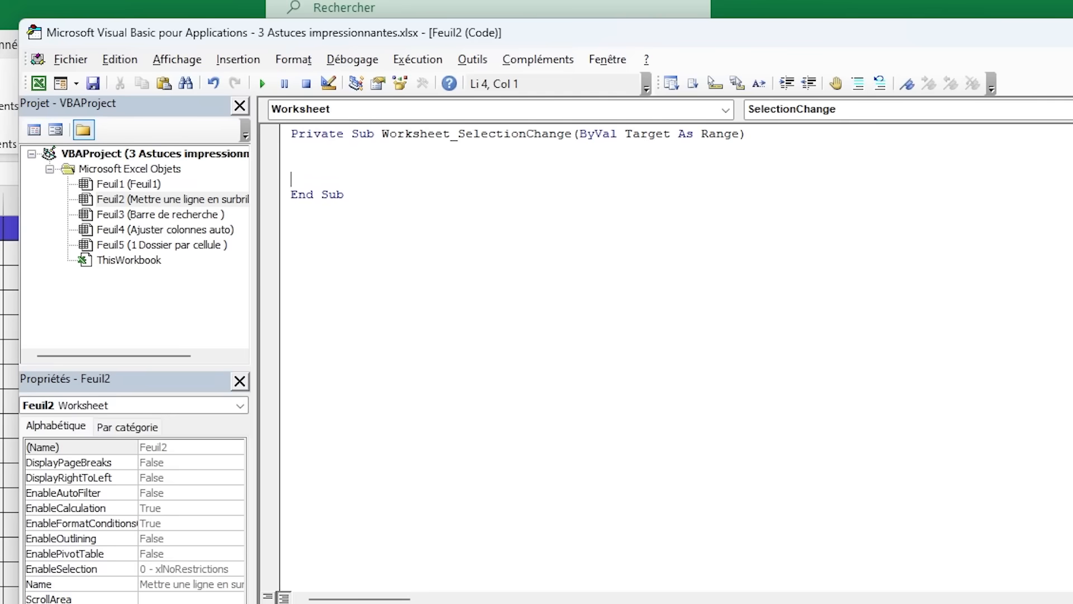
{"action": "key", "text": "Tab"}
{"action": "type", "text": "Application.ScreenUpdat"}
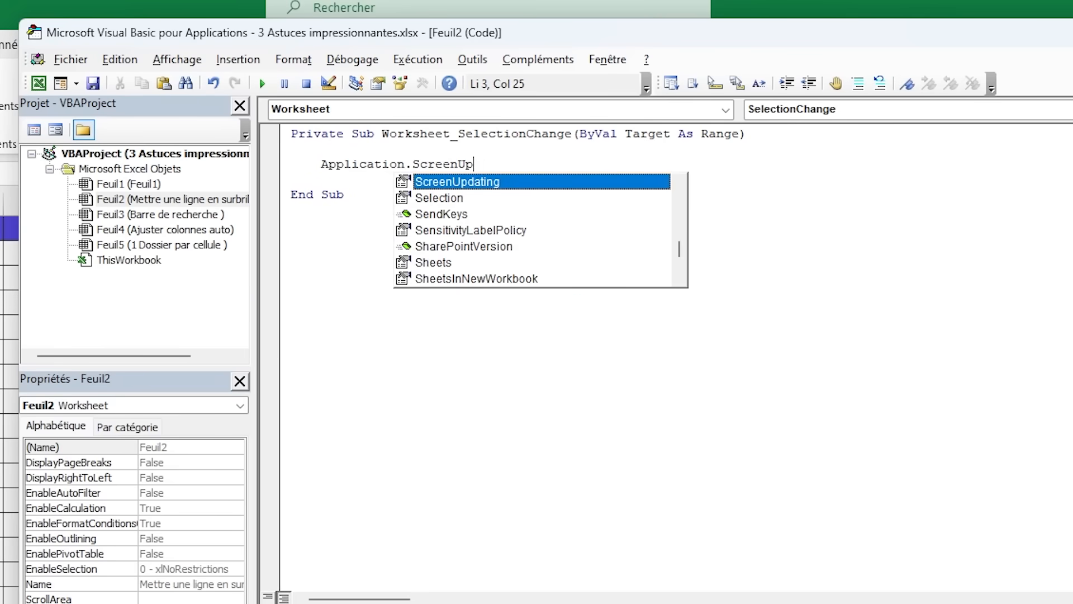
{"action": "type", "text": "ing = True"}
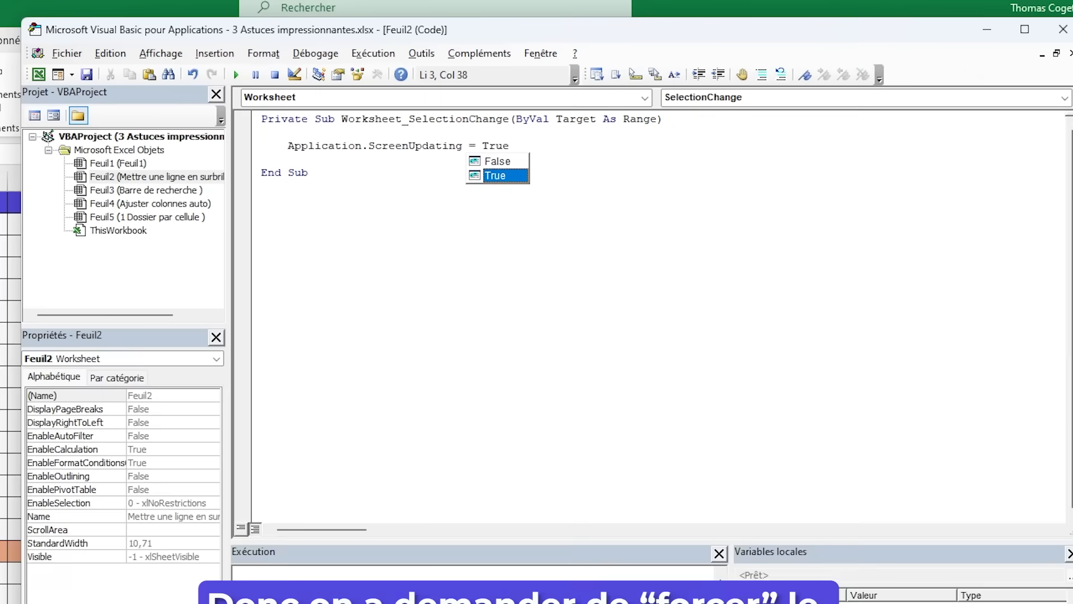
{"action": "key", "text": "Return"}
{"action": "key", "text": "BackSpace"}
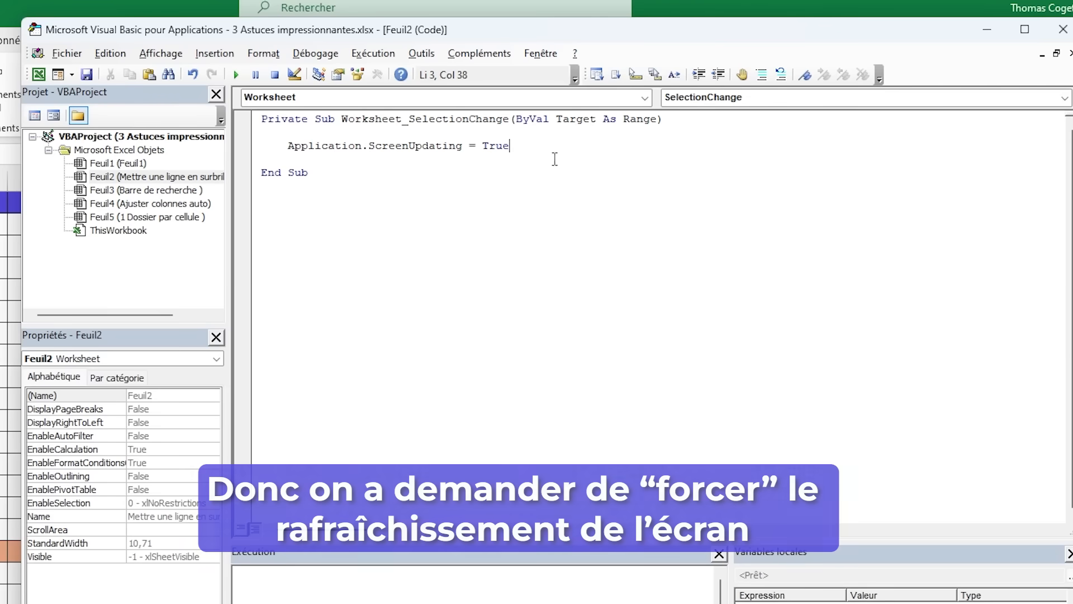
{"action": "left_click", "coordinate": [1067, 37]}
Test the automatic row highlighting by selecting cells in various rows and columns of the sales table.
{"action": "left_click", "coordinate": [321, 261]}
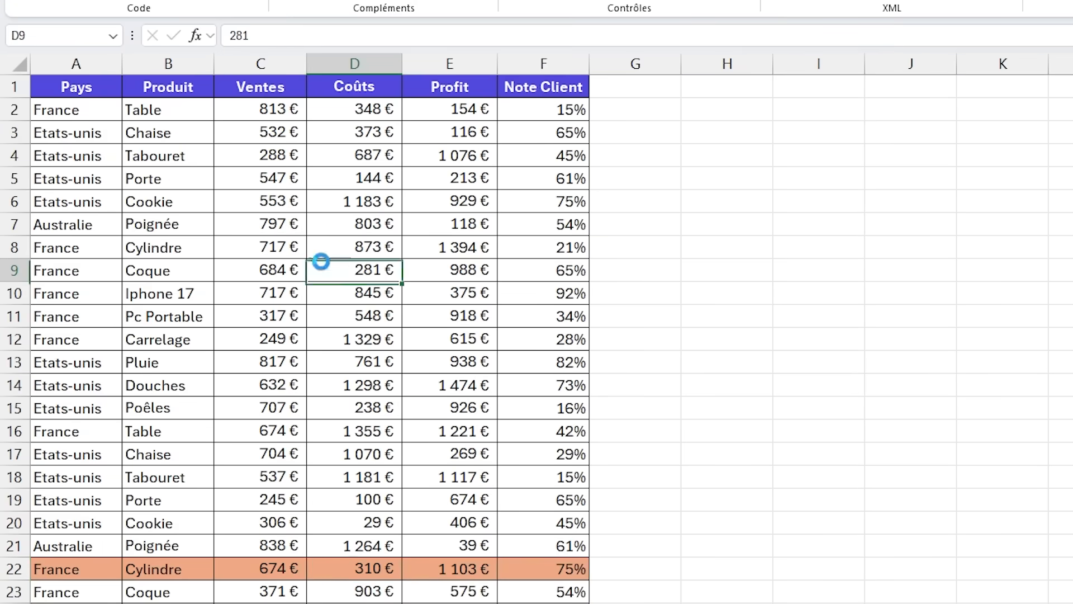
{"action": "left_click", "coordinate": [302, 317]}
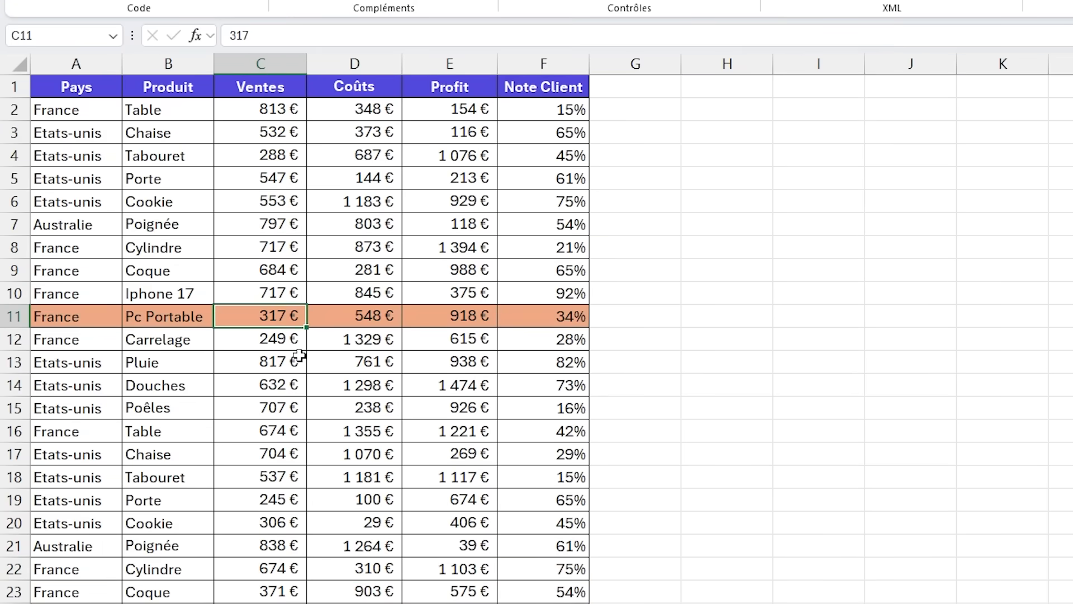
{"action": "left_click", "coordinate": [293, 407]}
{"action": "left_click", "coordinate": [300, 489]}
{"action": "left_click", "coordinate": [319, 286]}
{"action": "left_click", "coordinate": [507, 206]}
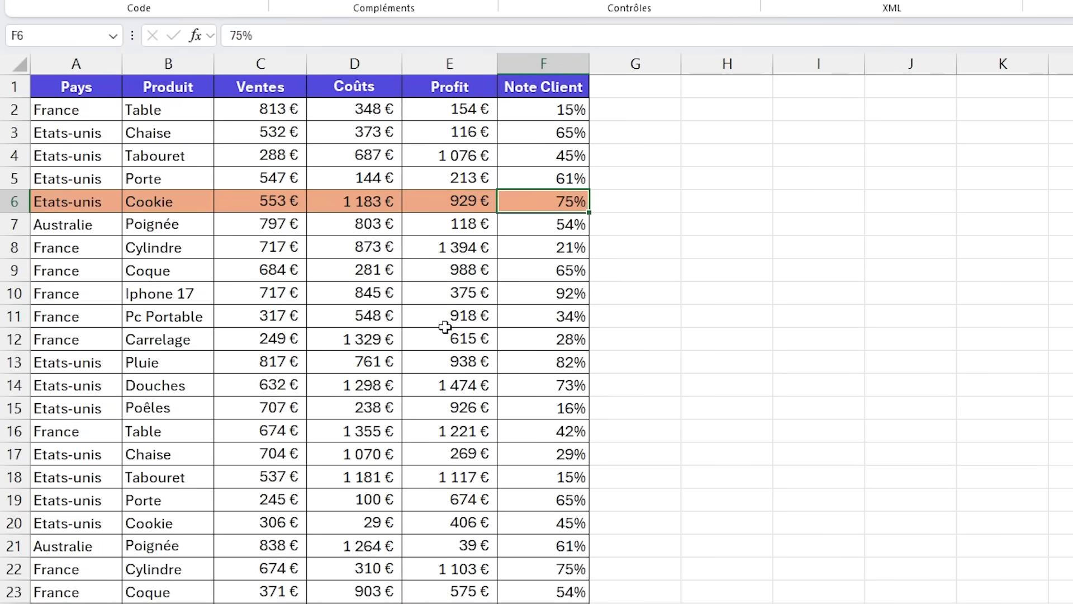
{"action": "left_click", "coordinate": [347, 452]}
{"action": "left_click", "coordinate": [469, 564]}
{"action": "left_click", "coordinate": [261, 206]}
{"action": "left_click", "coordinate": [112, 313]}
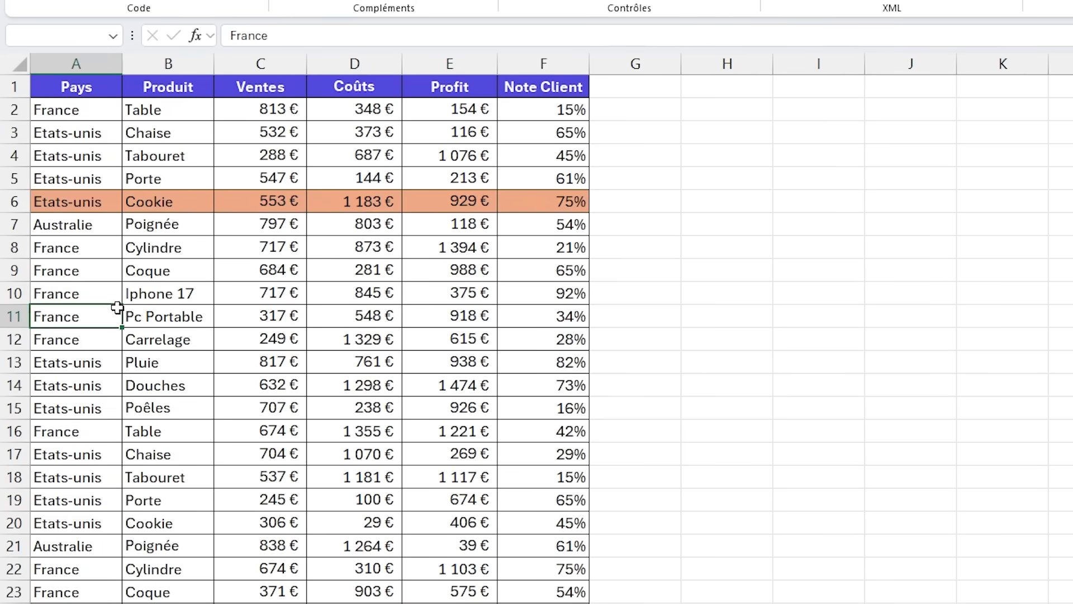
Check the row highlighting with more cells, including L15 outside the sales table.
{"action": "left_click", "coordinate": [354, 451]}
{"action": "left_click", "coordinate": [1070, 407]}
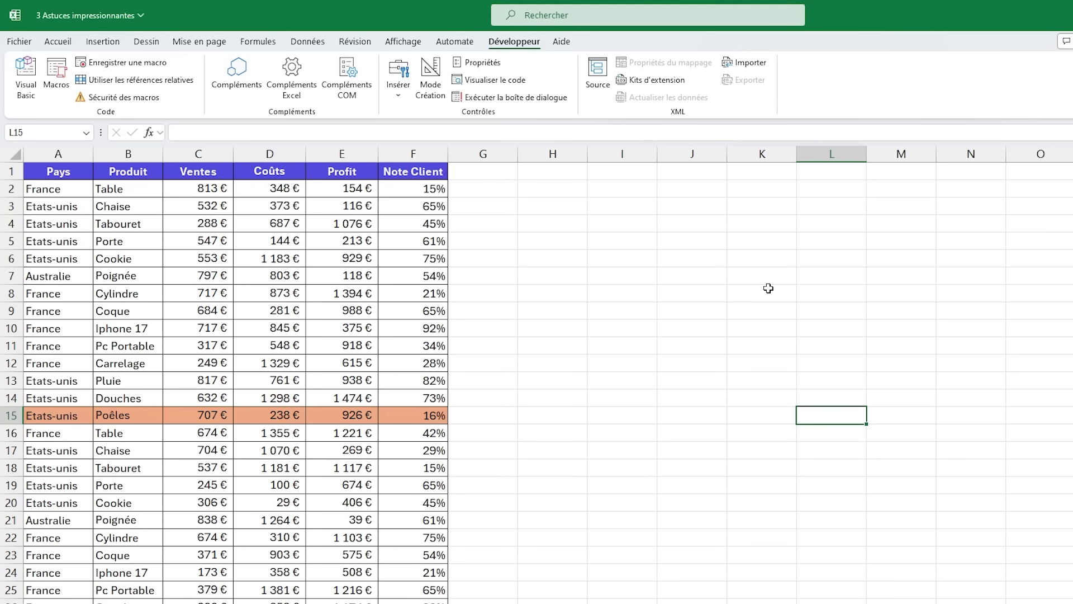
Open the save dialog for the workbook and show the available file types.
{"action": "key", "text": "ctrl+s"}
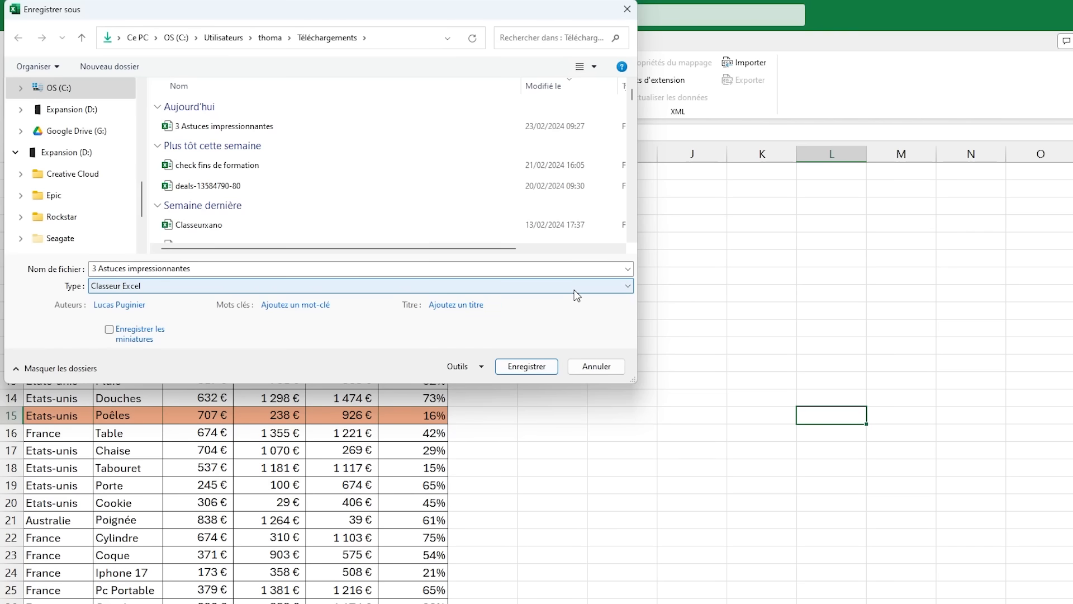
{"action": "left_click", "coordinate": [576, 289]}
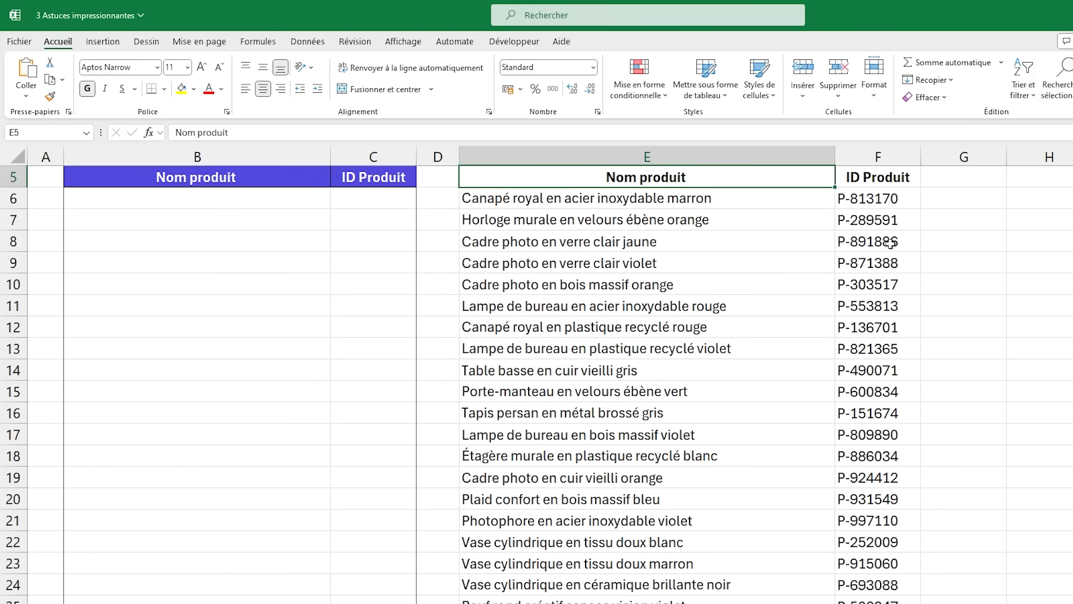
{"action": "scroll", "coordinate": [889, 241], "scroll_direction": "down", "scroll_amount": 5}
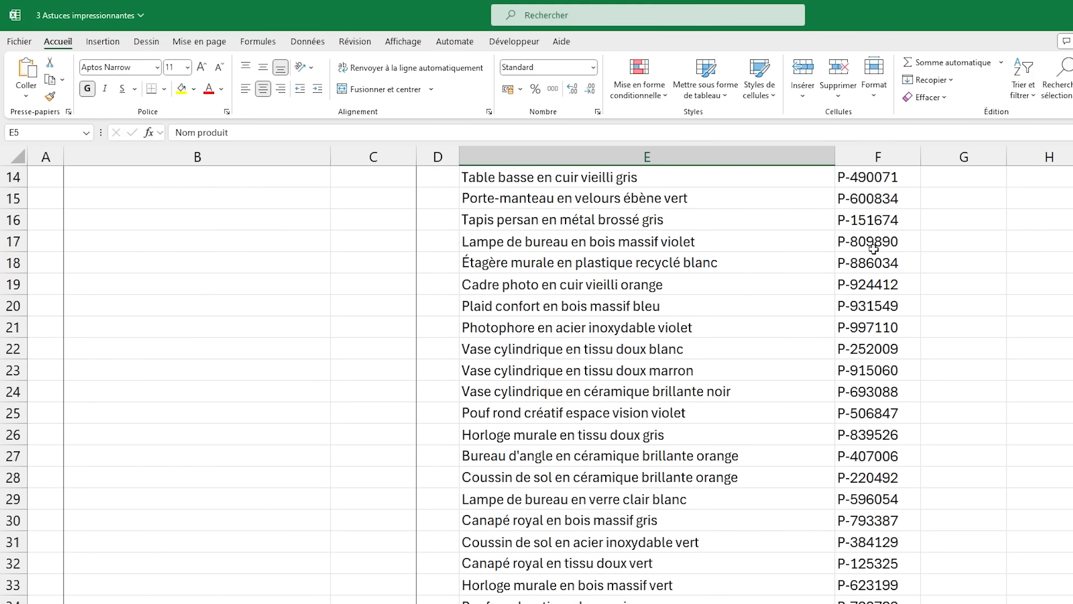
{"action": "scroll", "coordinate": [855, 258], "scroll_direction": "up", "scroll_amount": 6}
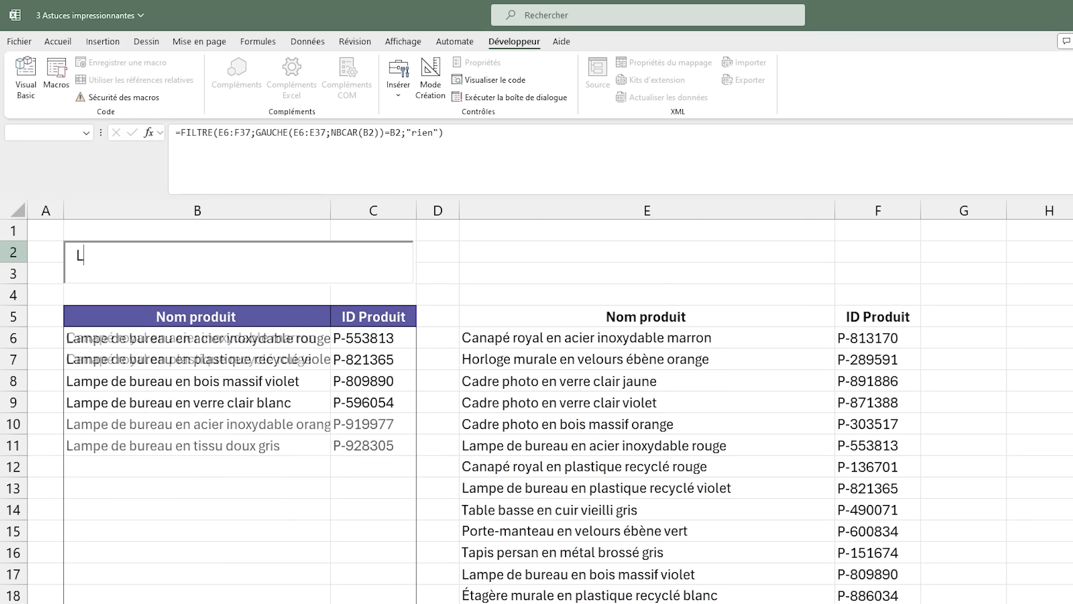
Try the finished product search box with "Lampe n", followed by "Lampe de bureau en b".
{"action": "type", "text": "ampe n"}
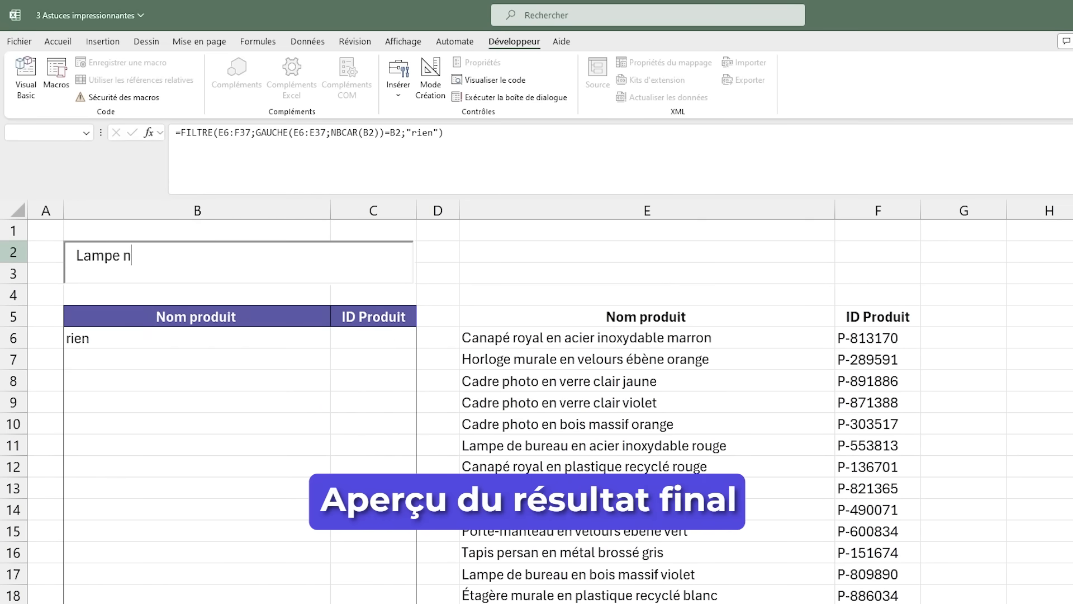
{"action": "key", "text": "BackSpace"}
{"action": "type", "text": "de bureau en b"}
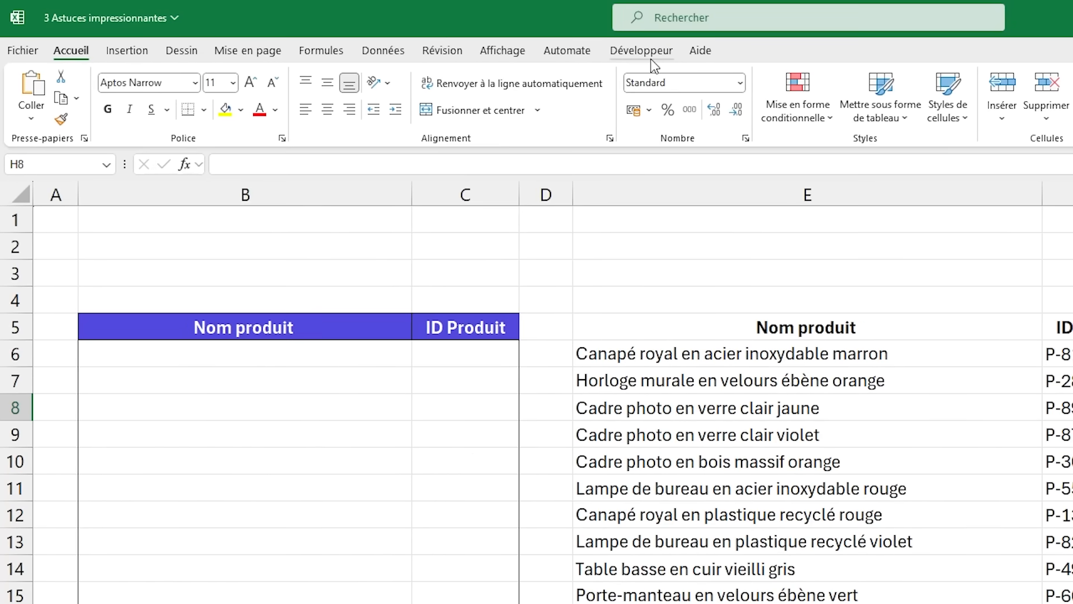
Insert an ActiveX text box covering cells B2:C3 above the Nom produit and ID Produit headers.
{"action": "left_click", "coordinate": [478, 44]}
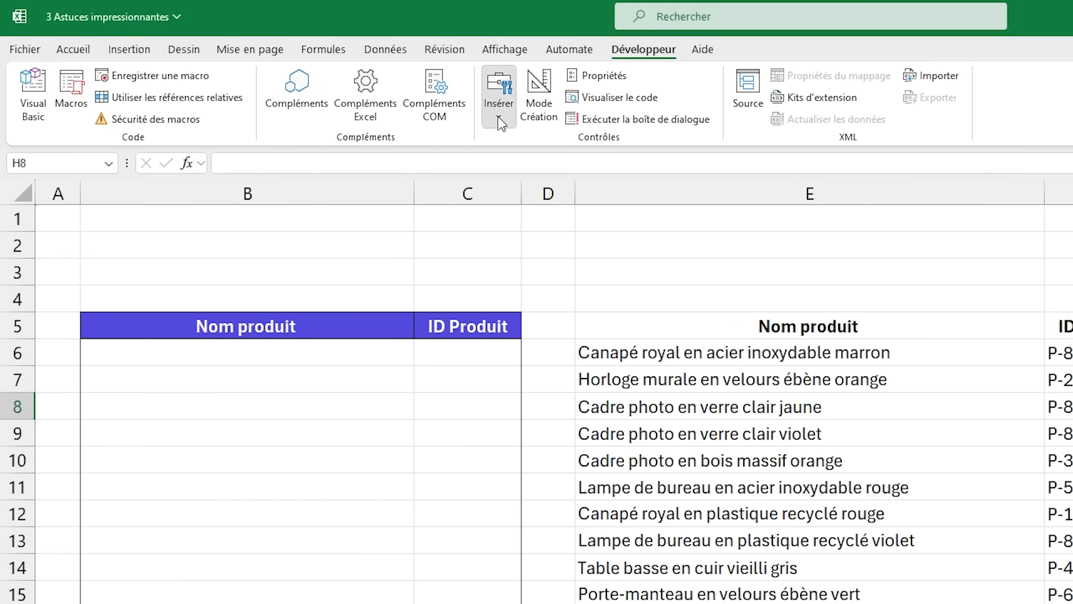
{"action": "left_click", "coordinate": [402, 99]}
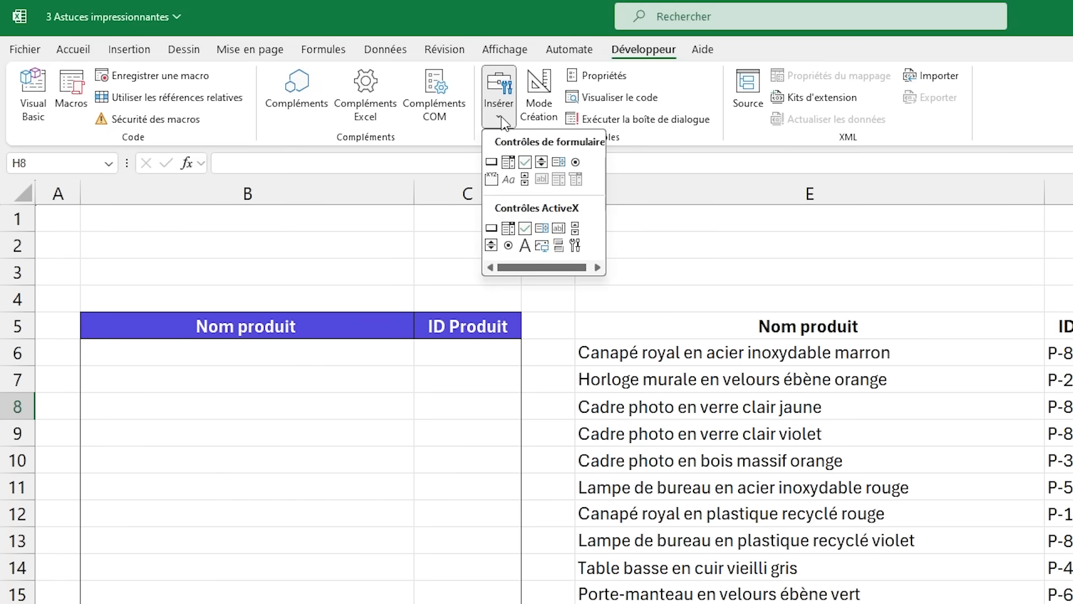
{"action": "left_click", "coordinate": [558, 228]}
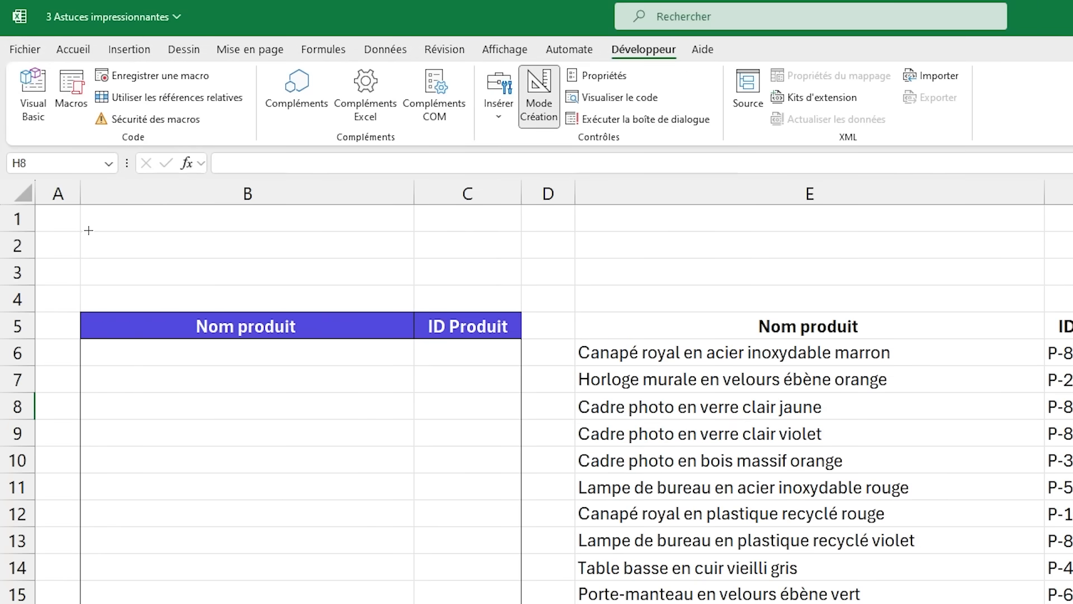
{"action": "left_click_drag", "start_coordinate": [84, 230], "coordinate": [483, 283]}
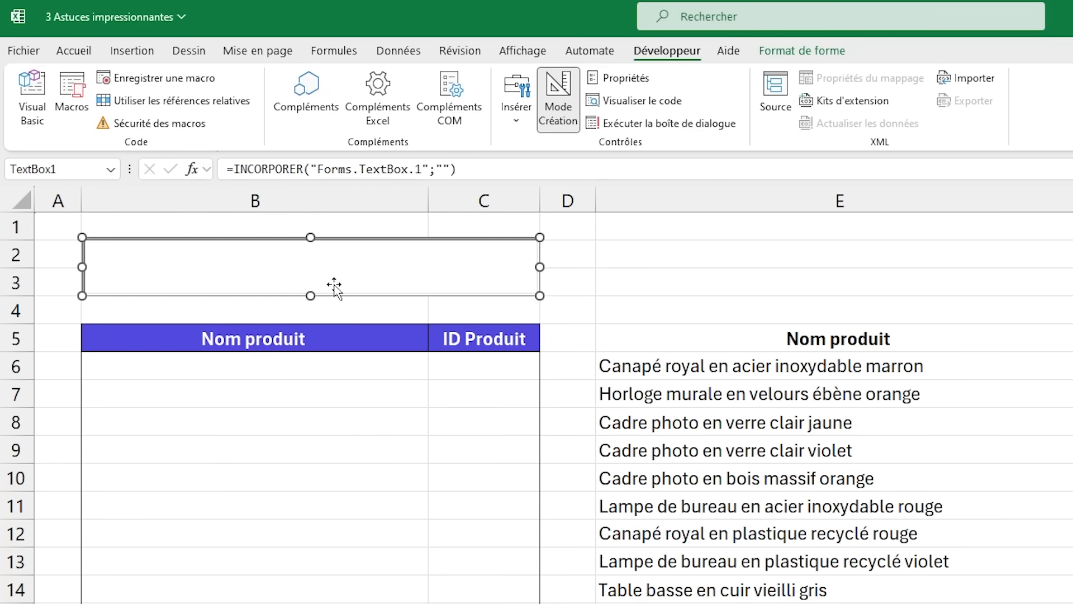
Set the text box's LinkedCell property to B2 and close its properties.
{"action": "right_click", "coordinate": [291, 257]}
{"action": "left_click", "coordinate": [316, 347]}
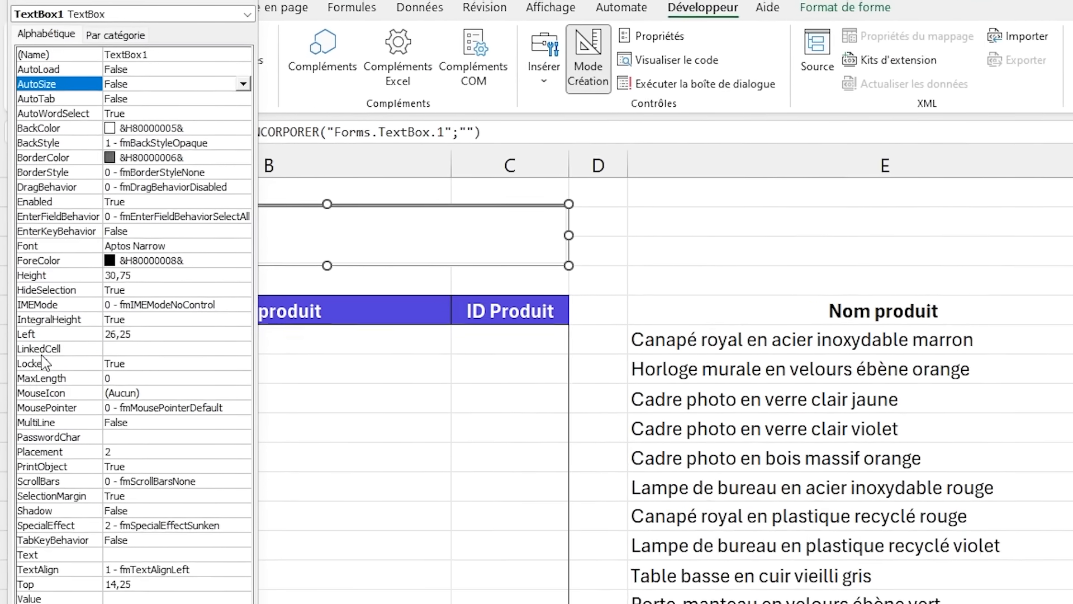
{"action": "left_click", "coordinate": [31, 291]}
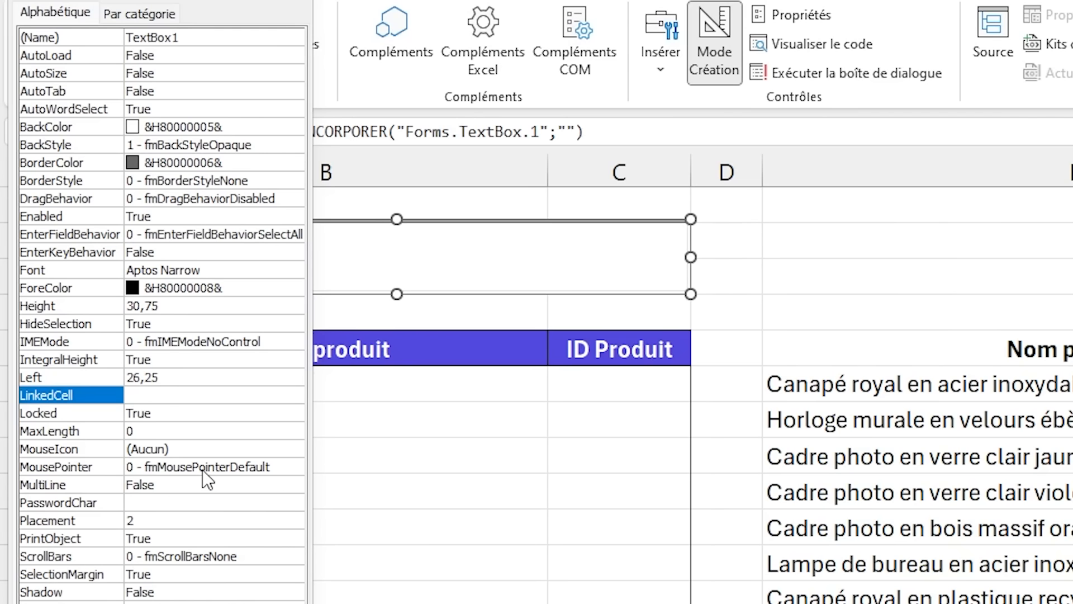
{"action": "left_click", "coordinate": [171, 400]}
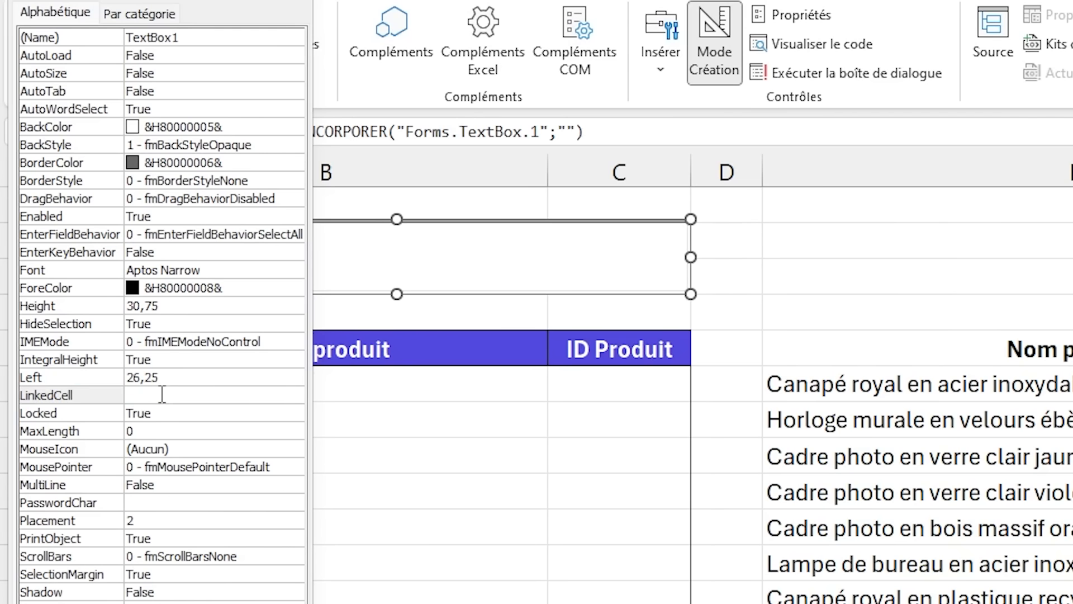
{"action": "type", "text": "B2"}
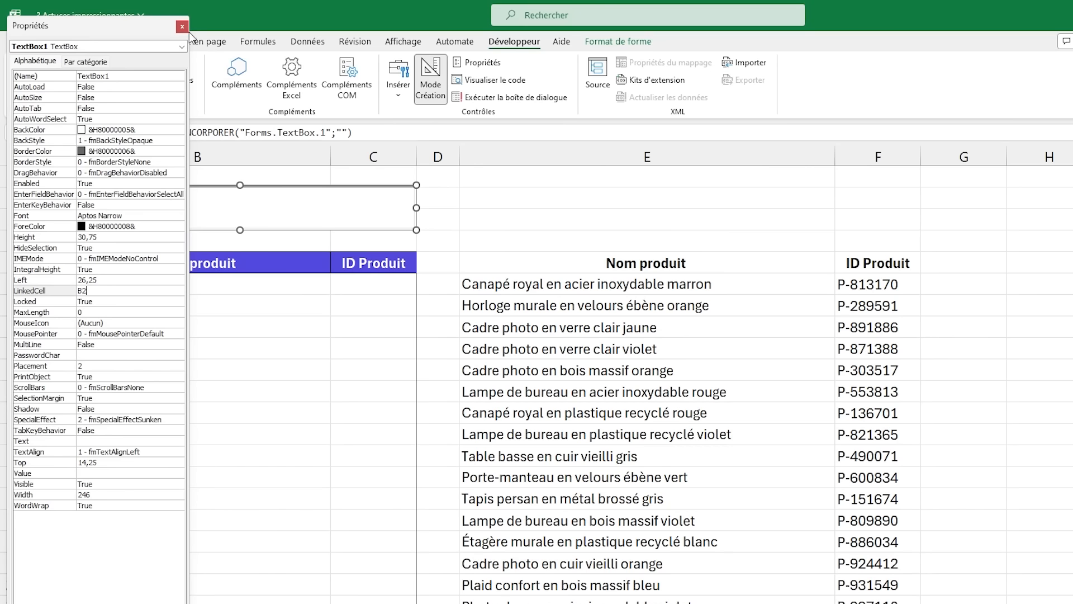
{"action": "left_click", "coordinate": [182, 27]}
Move the text box sideways toward column E to uncover cell B2 and exit design mode.
{"action": "left_click_drag", "start_coordinate": [232, 208], "coordinate": [453, 204]}
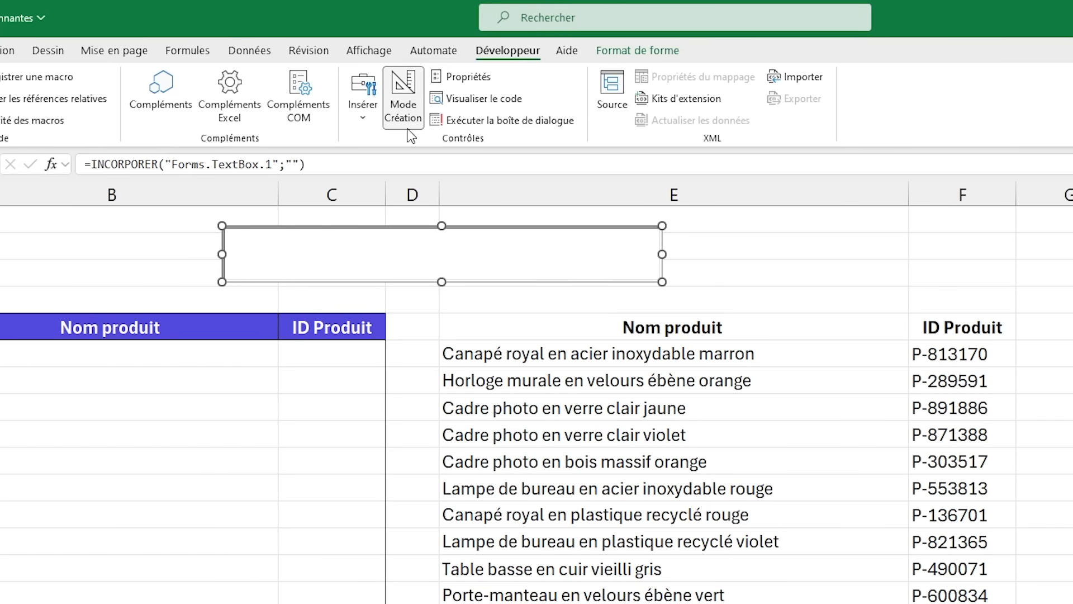
{"action": "left_click", "coordinate": [408, 124]}
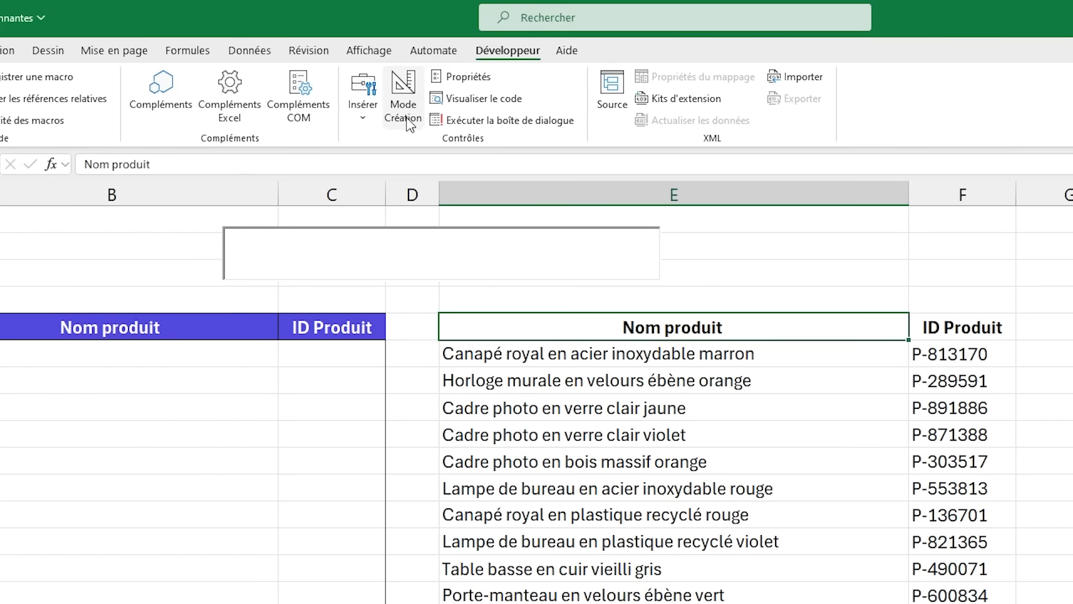
Enter "Test" and some random letters in the text box to check its link with cell B2.
{"action": "left_click", "coordinate": [421, 249]}
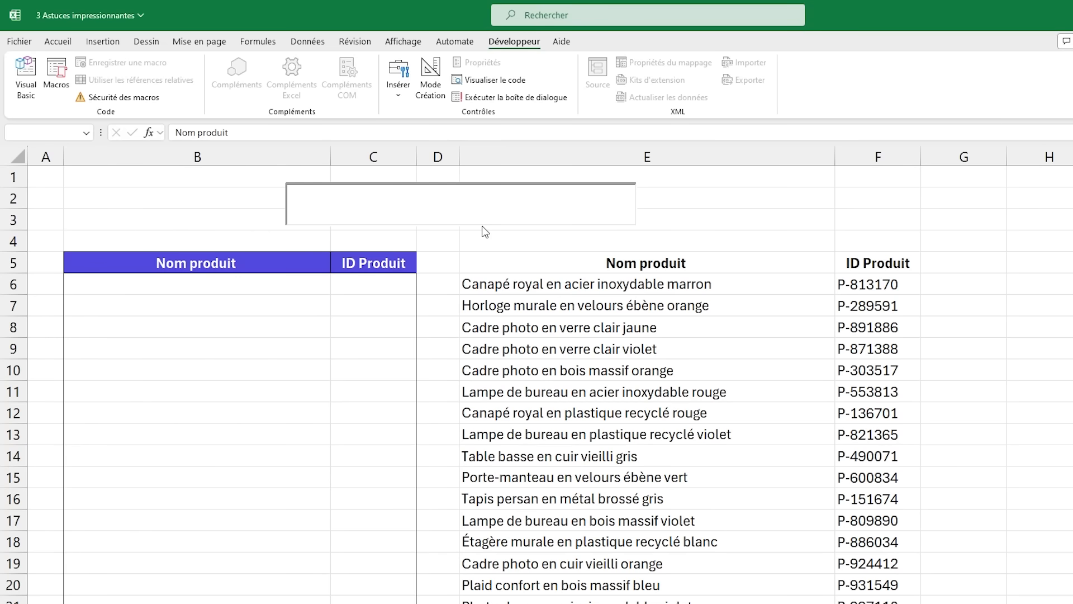
{"action": "type", "text": "Test"}
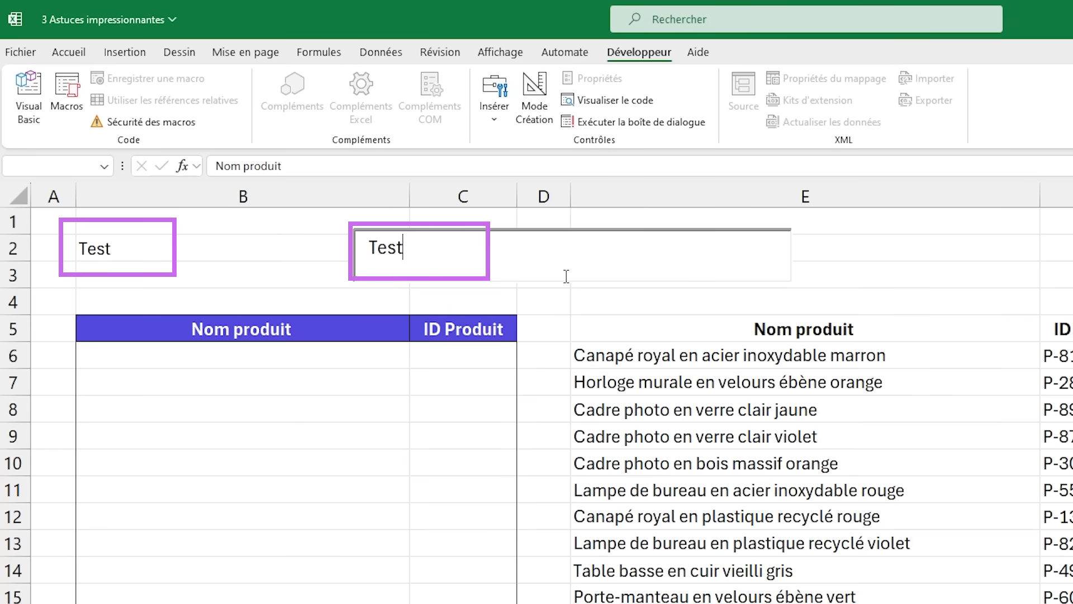
{"action": "type", "text": "gfdgfgd"}
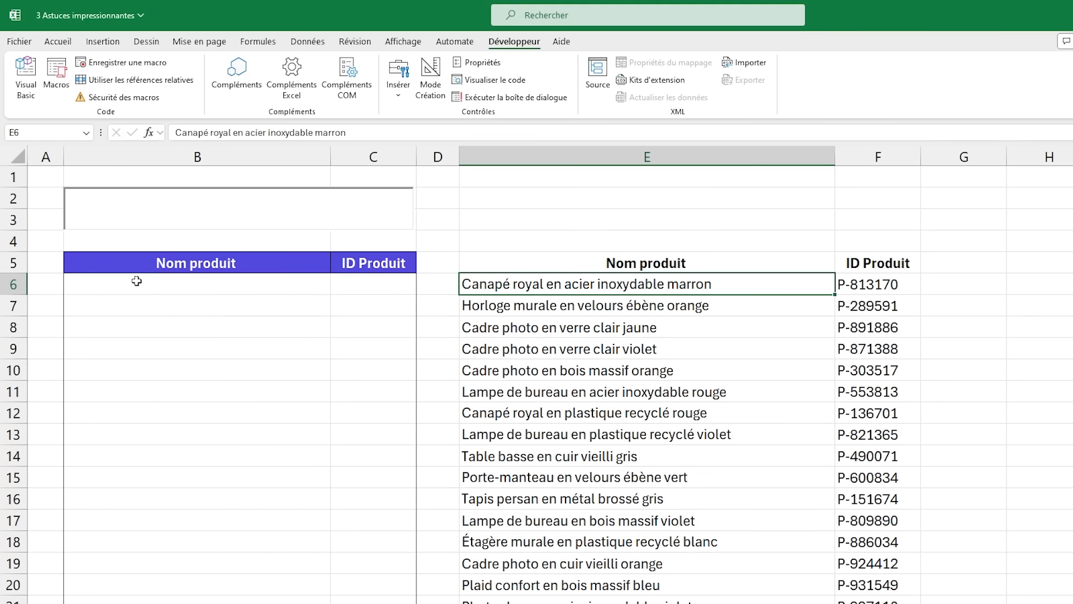
Select the product names and IDs from E6 down columns E and F to review the source data.
{"action": "left_click_drag", "start_coordinate": [810, 290], "coordinate": [865, 596]}
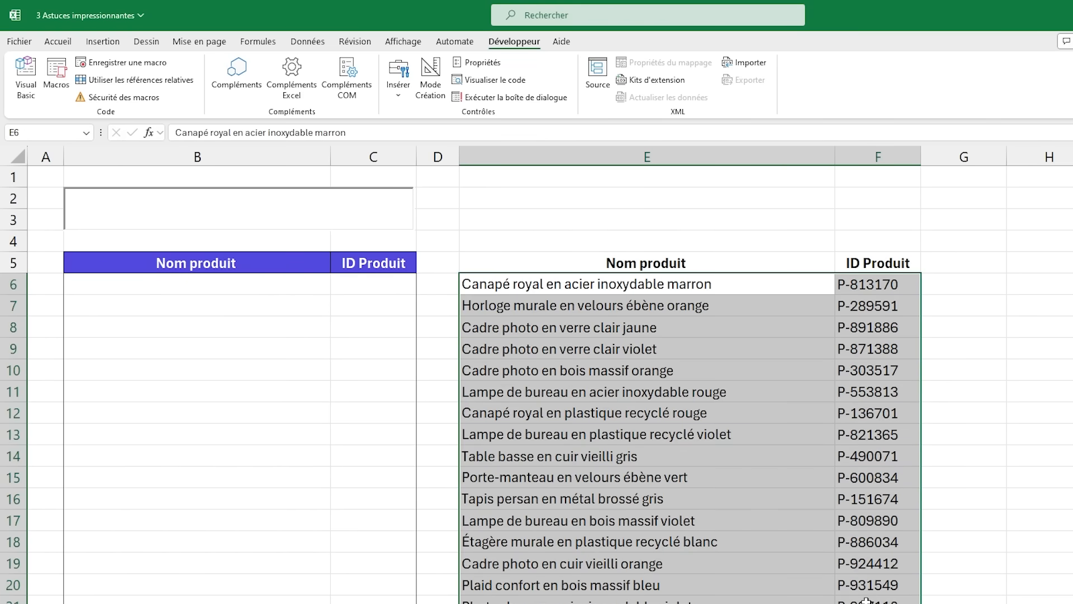
{"action": "scroll", "coordinate": [832, 498], "scroll_direction": "down", "scroll_amount": 2}
{"action": "scroll", "coordinate": [832, 497], "scroll_direction": "up", "scroll_amount": 2}
Start a FILTRE formula in cell B6 with the range E6:F37 as its tableau argument.
{"action": "type", "text": "="}
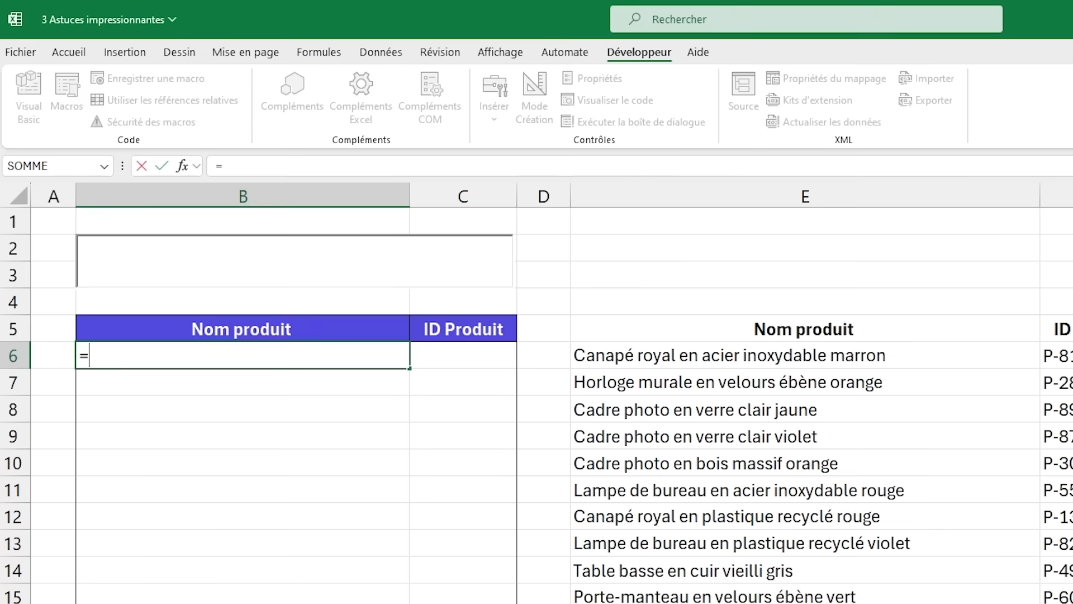
{"action": "type", "text": "FILTRE("}
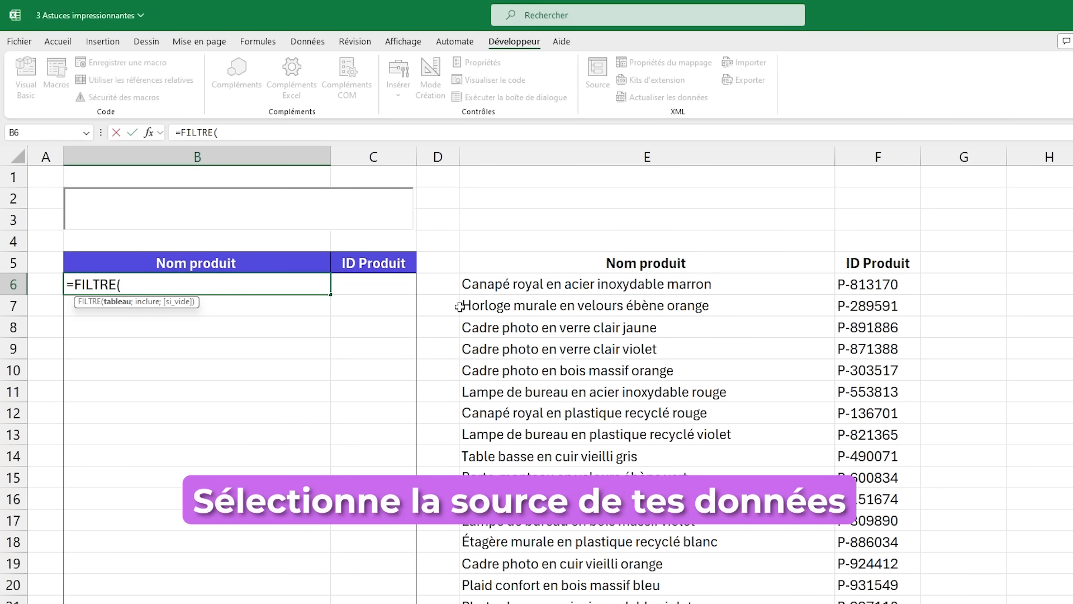
{"action": "left_click_drag", "start_coordinate": [492, 285], "coordinate": [891, 278]}
{"action": "key", "text": "ctrl+shift+Down"}
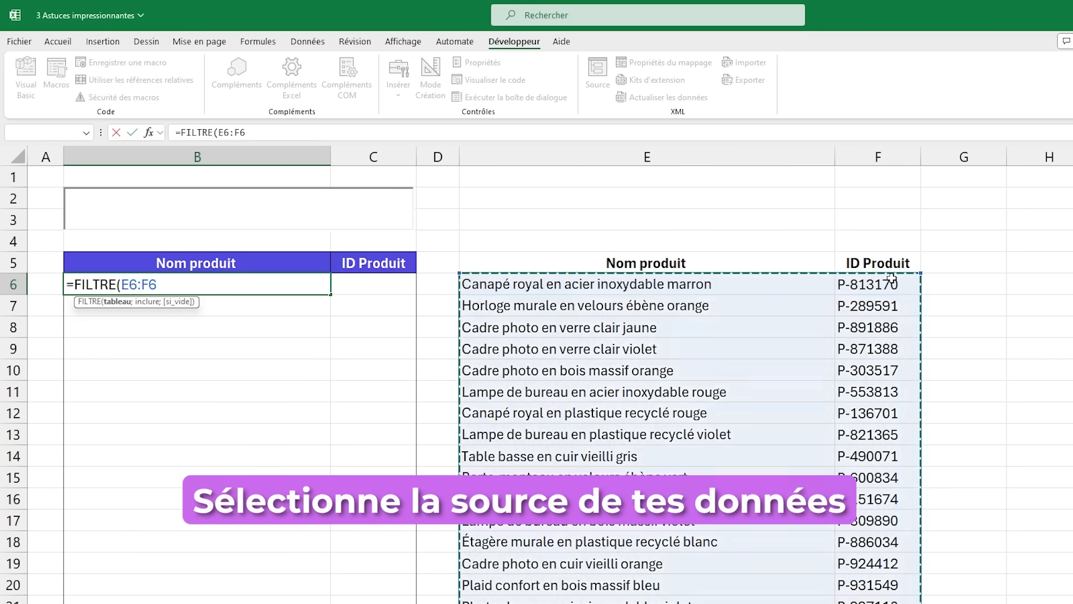
{"action": "scroll", "coordinate": [831, 276], "scroll_direction": "up", "scroll_amount": 5}
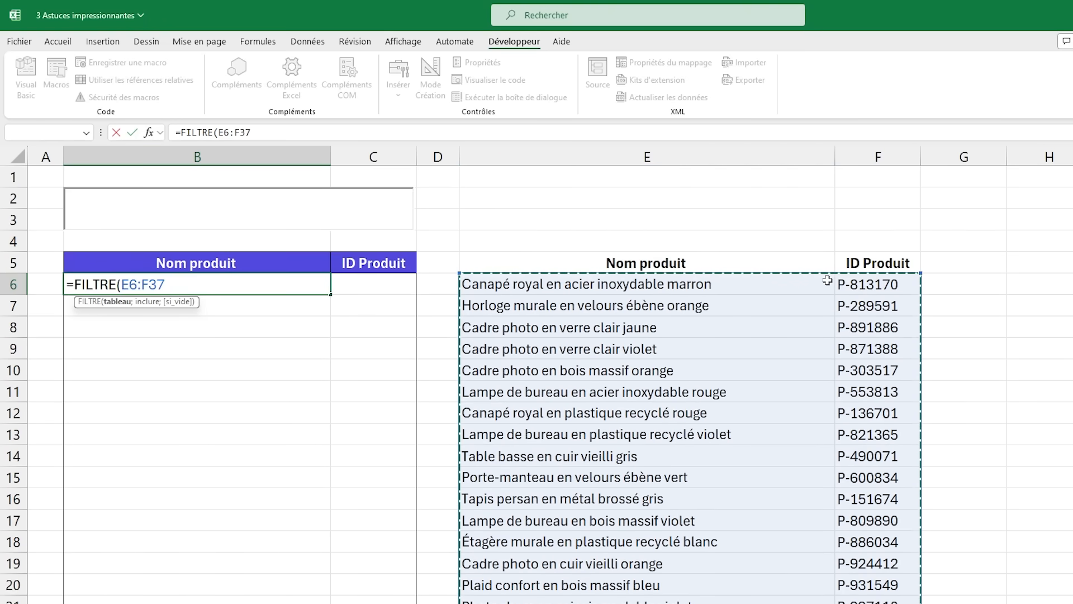
{"action": "type", "text": ";"}
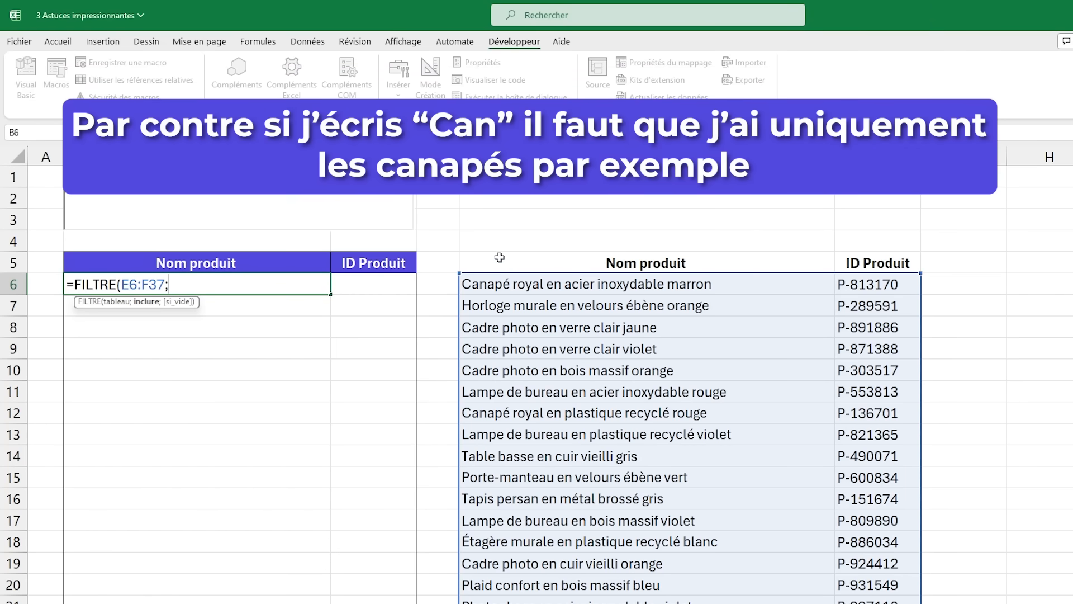
Begin the inclure argument with the GAUCHE function, using the product names E6:E37 as its text.
{"action": "scroll", "coordinate": [454, 491], "scroll_direction": "down", "scroll_amount": 5}
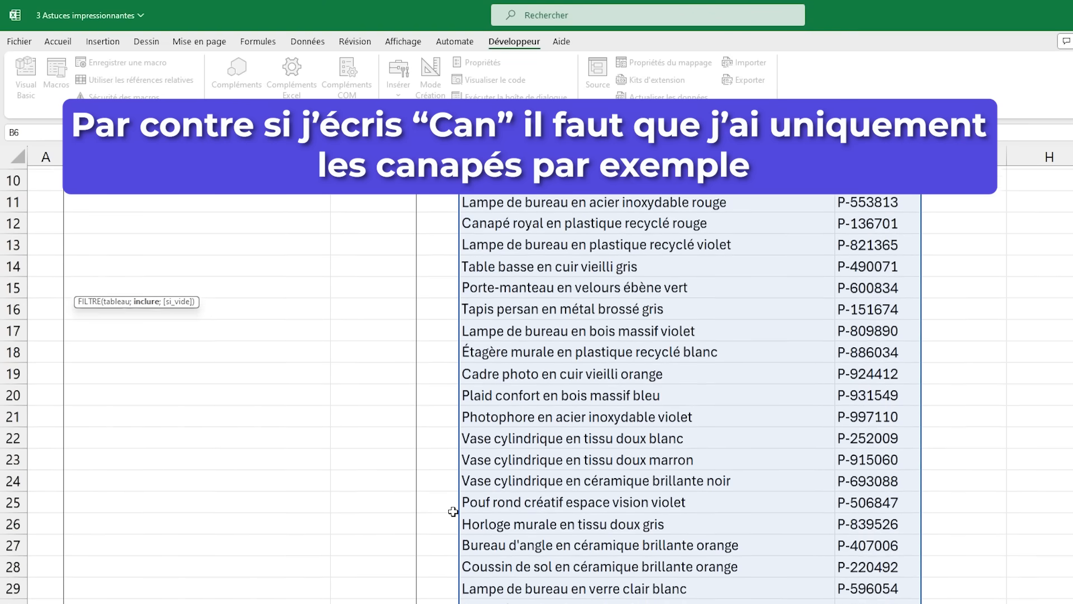
{"action": "type", "text": "GAUCHE("}
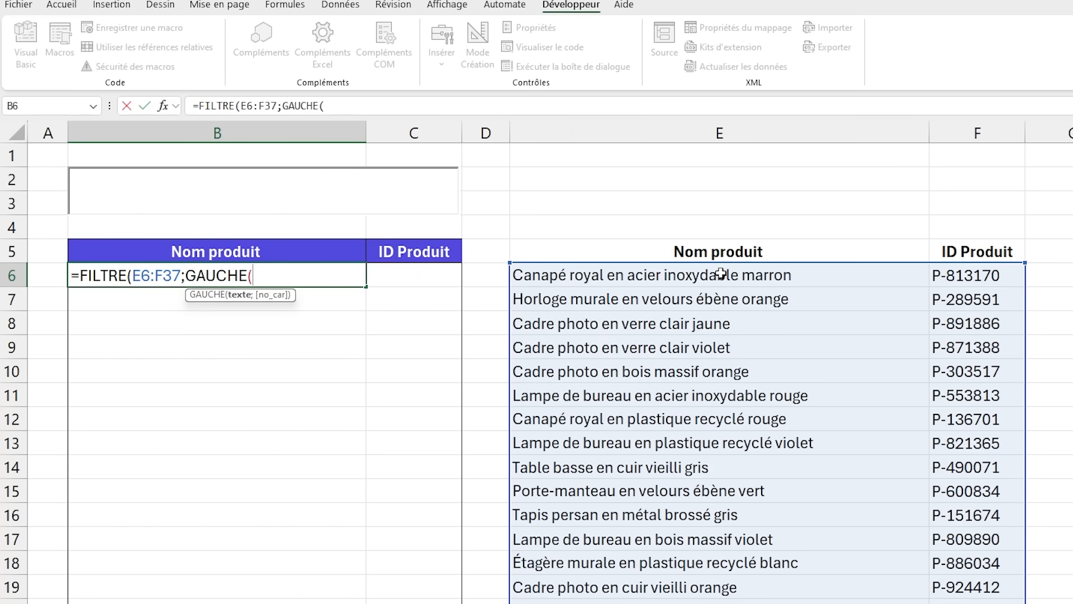
{"action": "left_click_drag", "start_coordinate": [646, 285], "coordinate": [639, 474]}
{"action": "left_click_drag", "start_coordinate": [710, 486], "coordinate": [708, 598]}
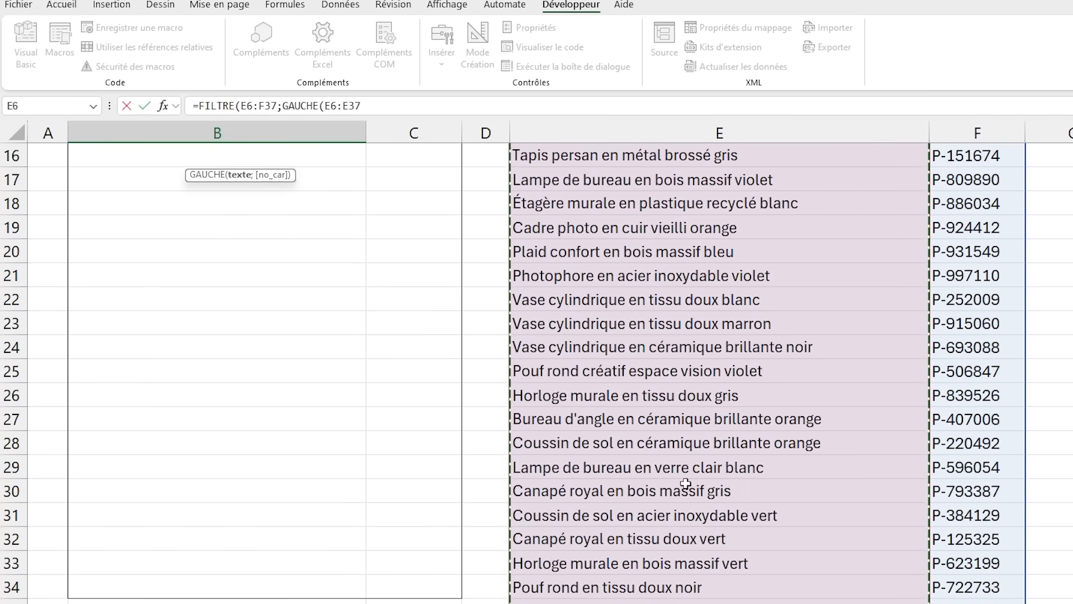
{"action": "scroll", "coordinate": [681, 419], "scroll_direction": "up", "scroll_amount": 5}
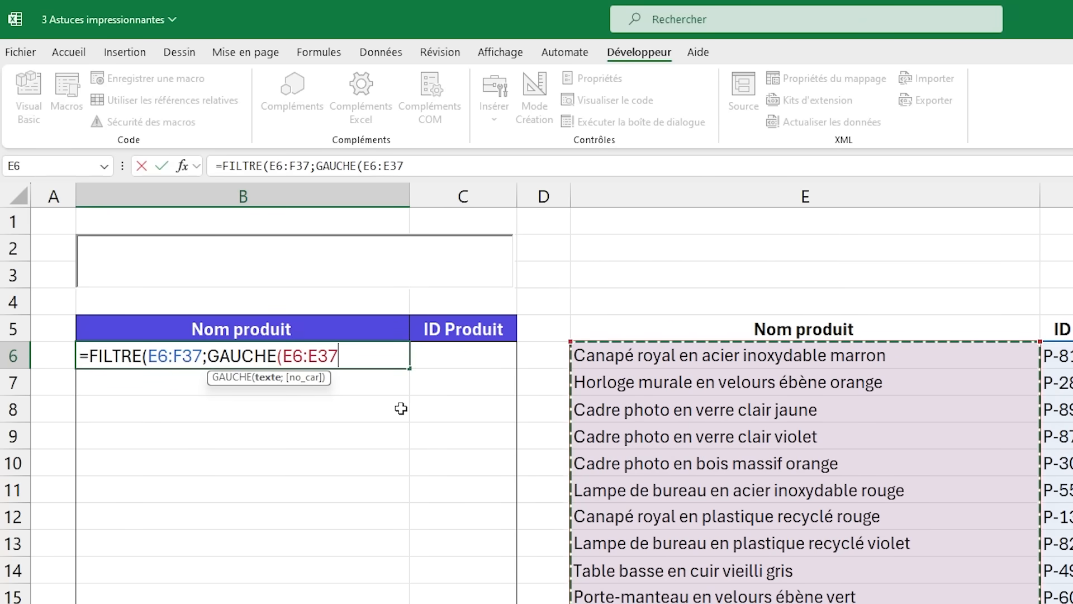
{"action": "type", "text": ";"}
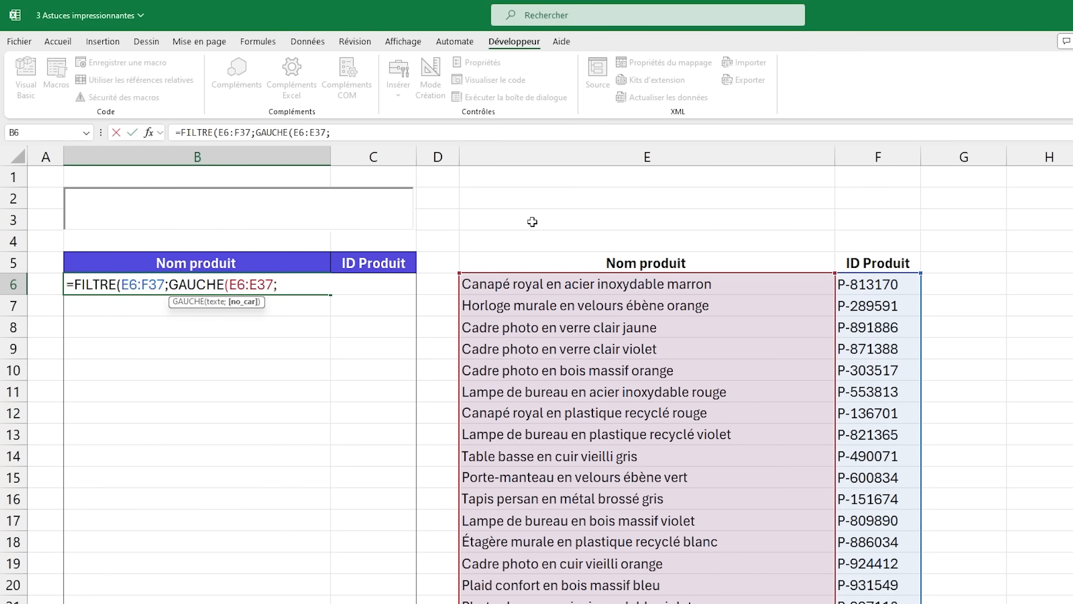
Use NBCAR(b2) as the number of characters in GAUCHE and close that function.
{"action": "type", "text": "NBCAR("}
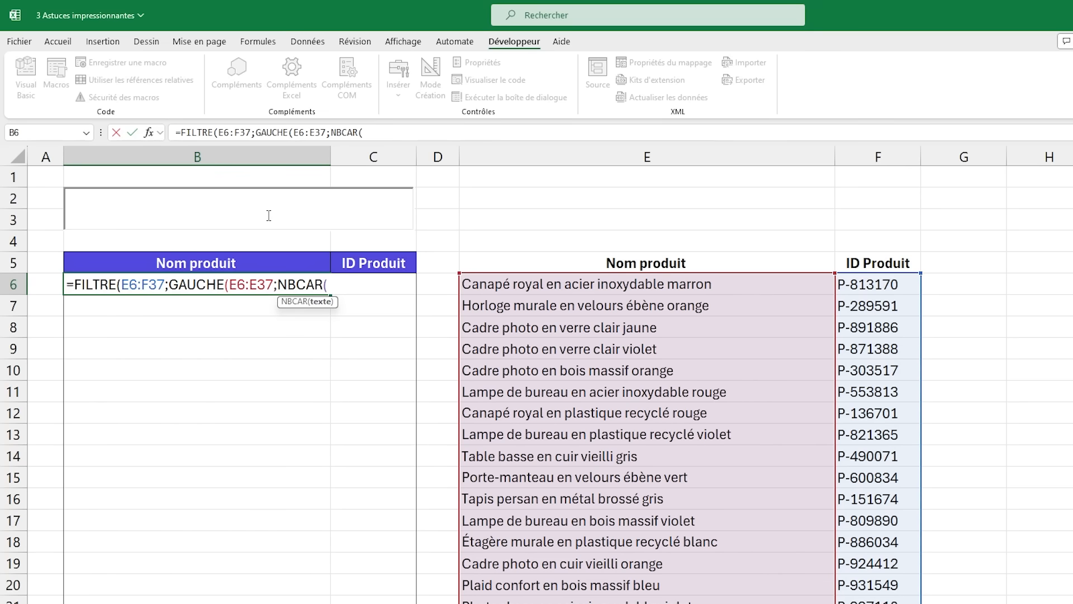
{"action": "type", "text": "b2"}
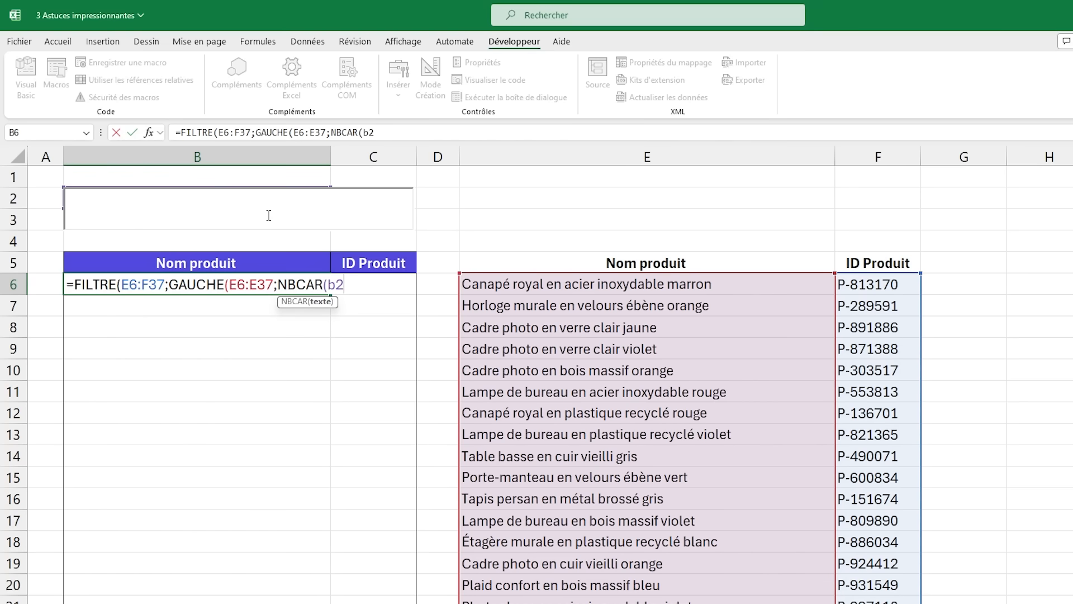
{"action": "type", "text": ")"}
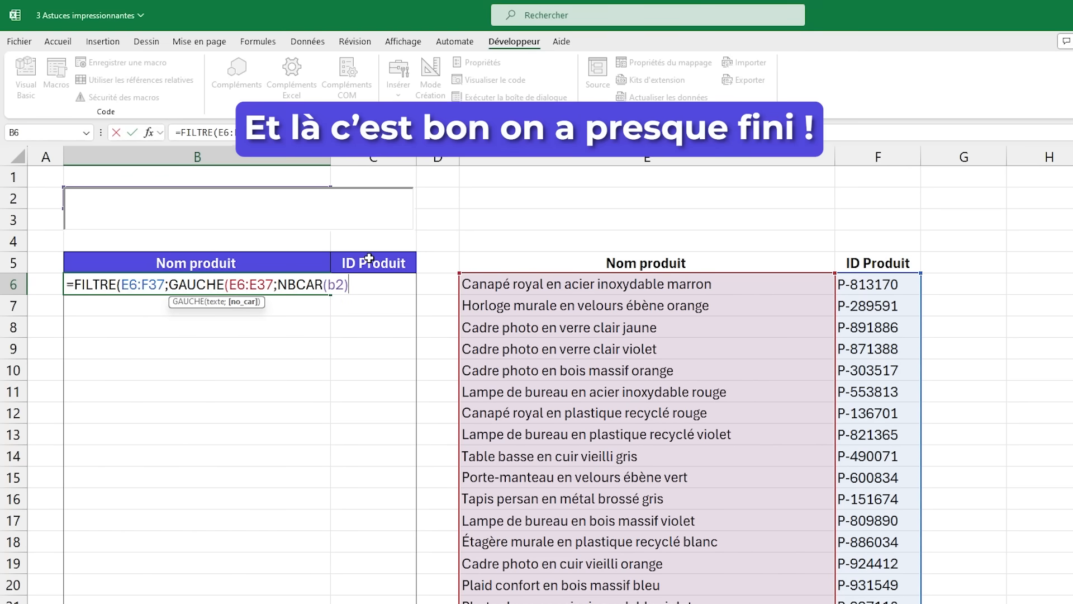
{"action": "type", "text": ")"}
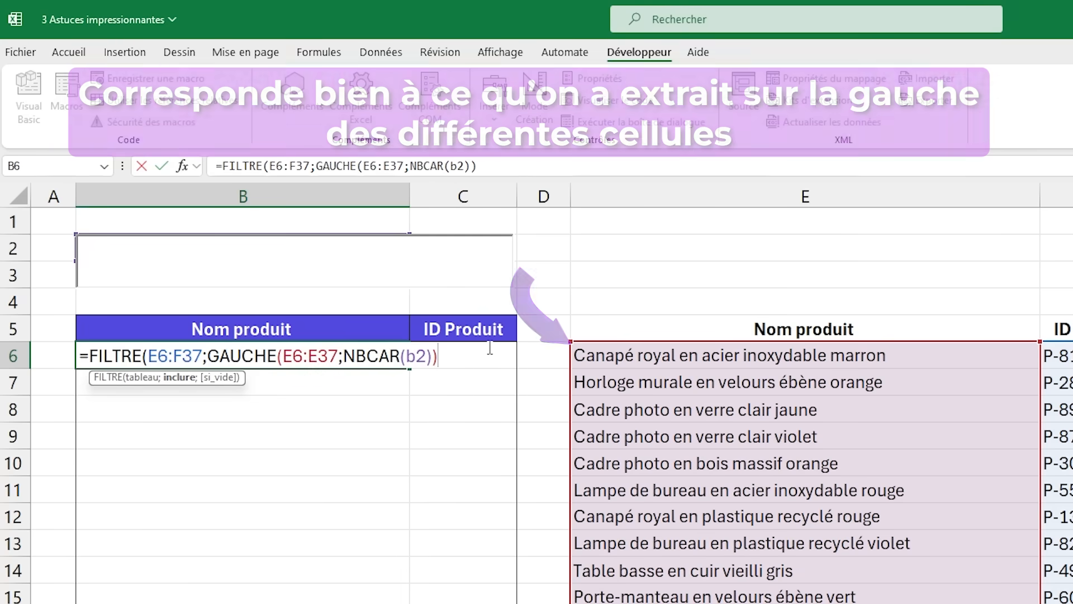
Complete the FILTRE formula in B6 with the condition =B2 and "rien" as the si_vide value, and validate it.
{"action": "type", "text": "=B2"}
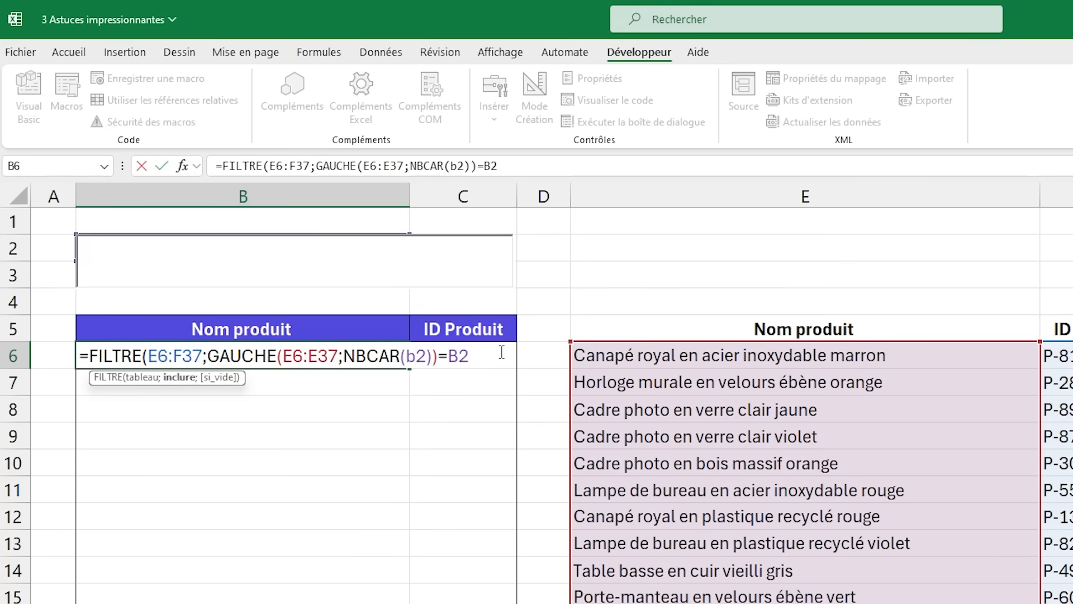
{"action": "type", "text": ";"}
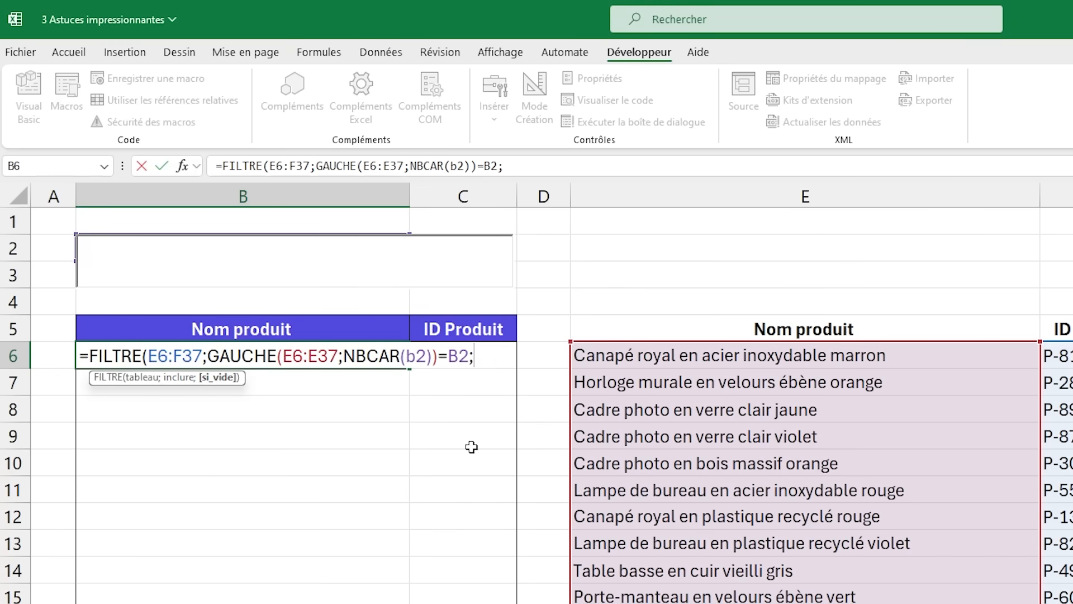
{"action": "type", "text": "\""}
{"action": "type", "text": "ri"}
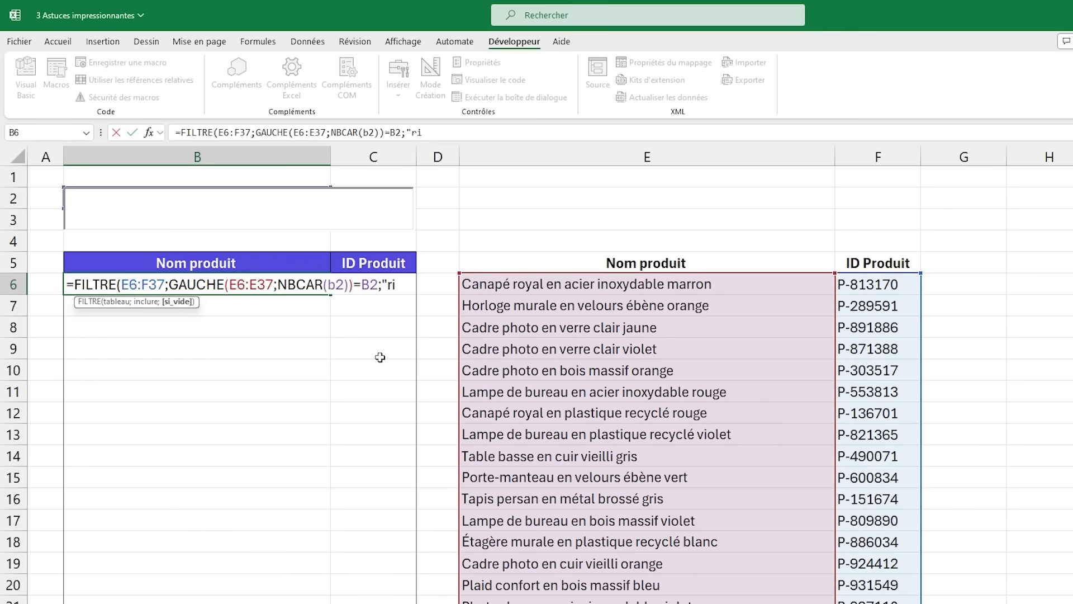
{"action": "type", "text": "en\")"}
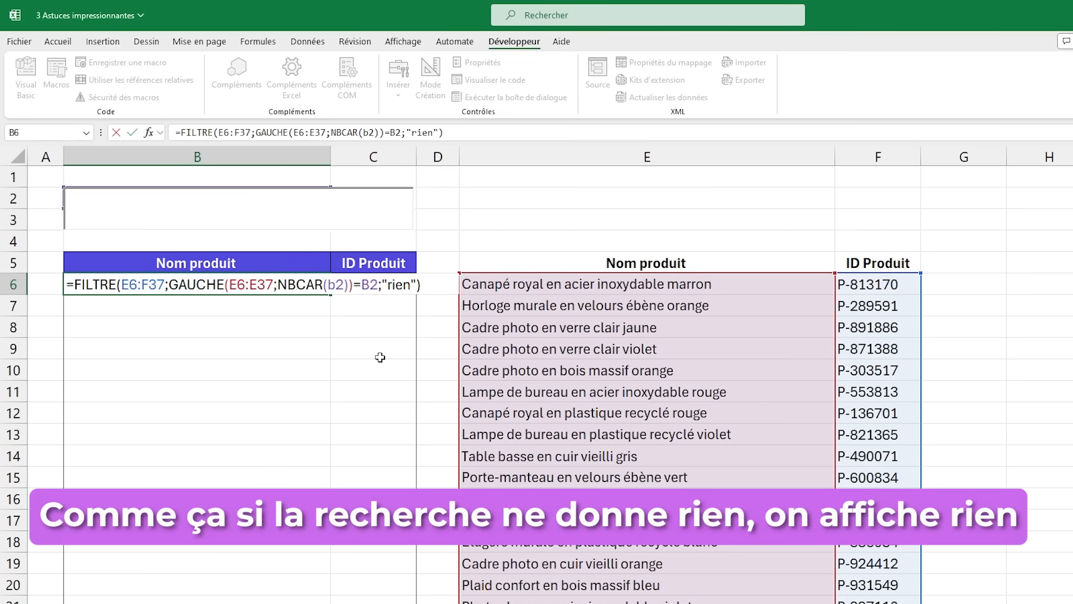
{"action": "key", "text": "Return"}
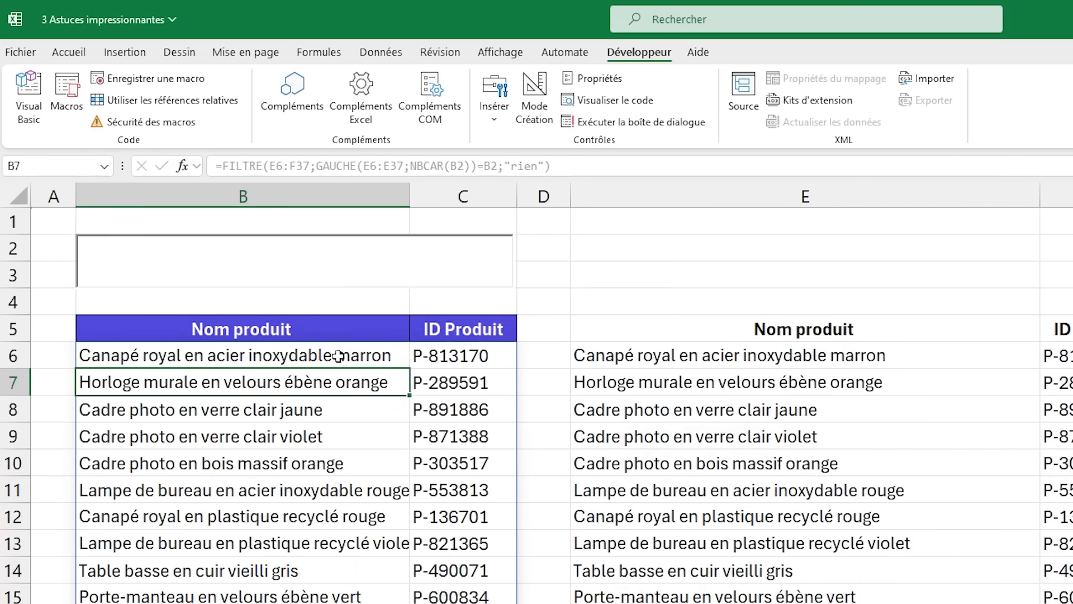
Check the product list spilled from B6 down to its last row, and enter "Cana" in the search box.
{"action": "left_click", "coordinate": [338, 356]}
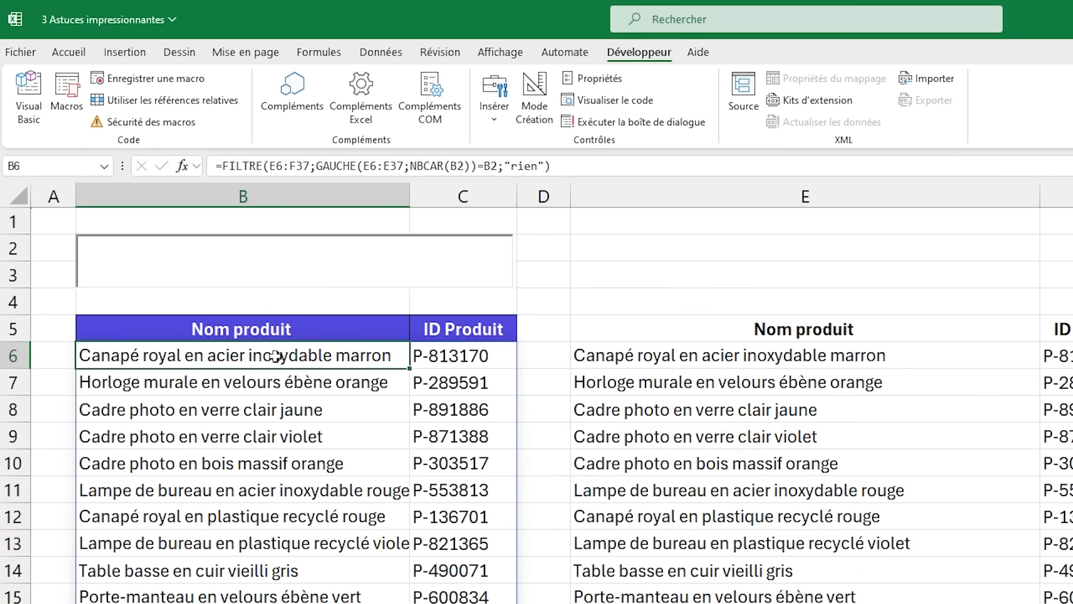
{"action": "scroll", "coordinate": [541, 330], "scroll_direction": "down", "scroll_amount": 9}
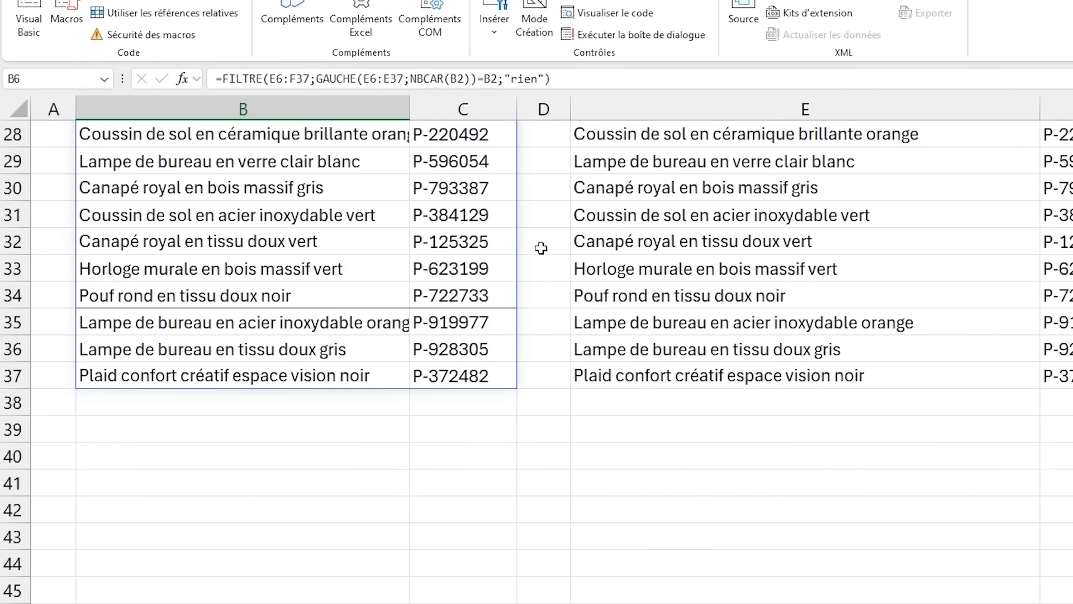
{"action": "scroll", "coordinate": [540, 248], "scroll_direction": "up", "scroll_amount": 9}
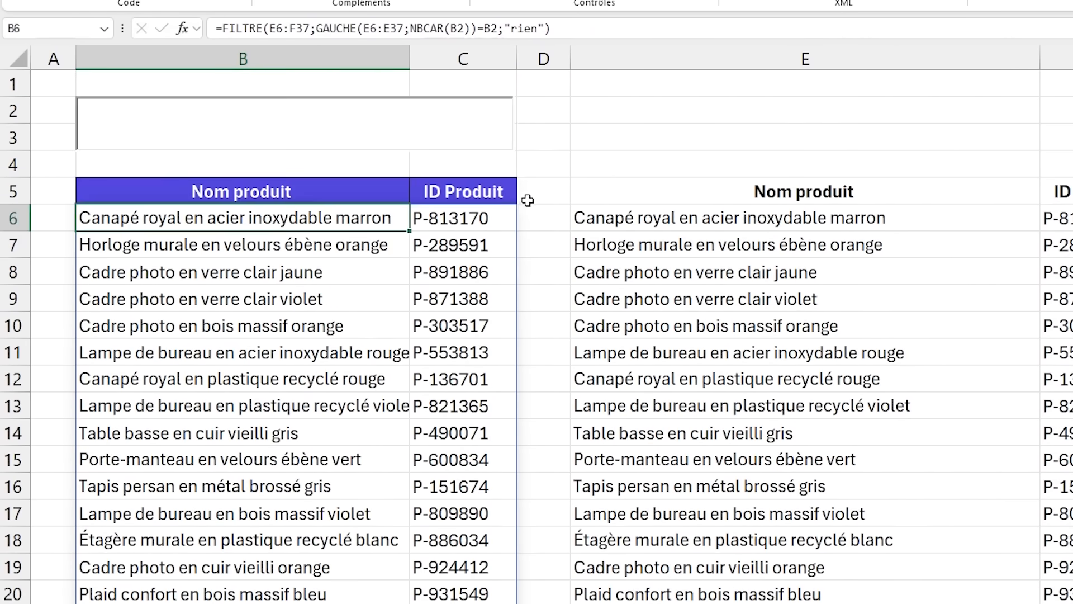
{"action": "left_click", "coordinate": [183, 167]}
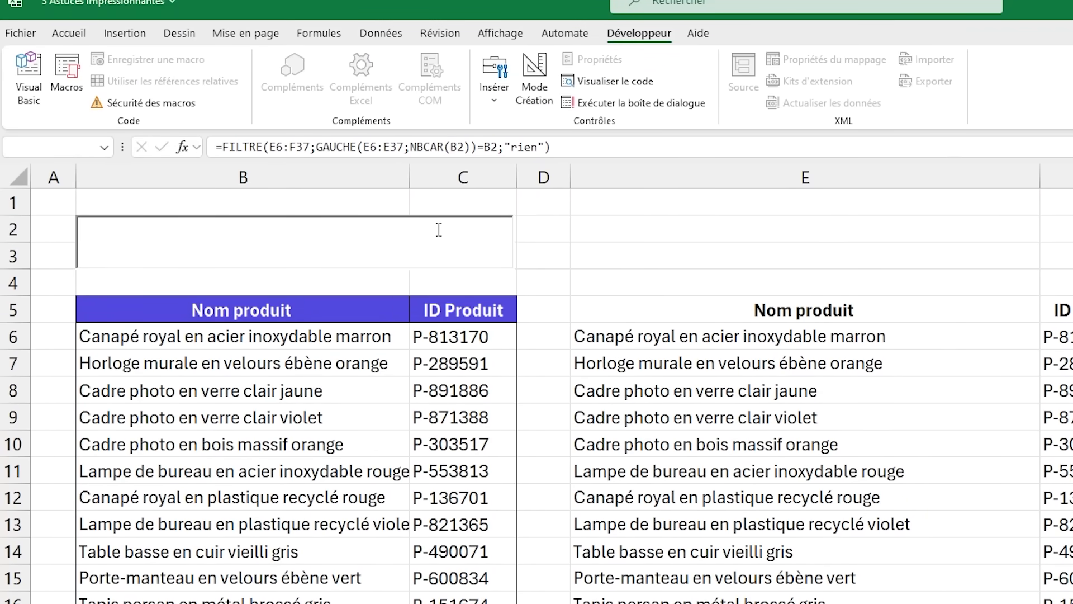
{"action": "type", "text": "Cana"}
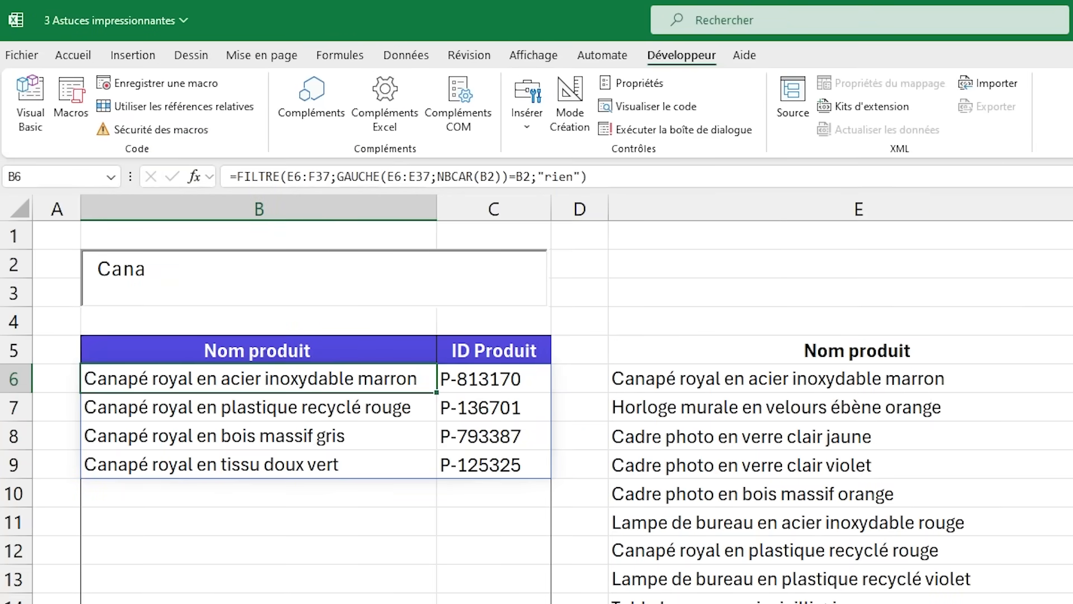
Expand the formula bar and evaluate the B2 criterion and NBCAR(B2) in place within the B6 formula.
{"action": "key", "text": "ctrl+shift+u"}
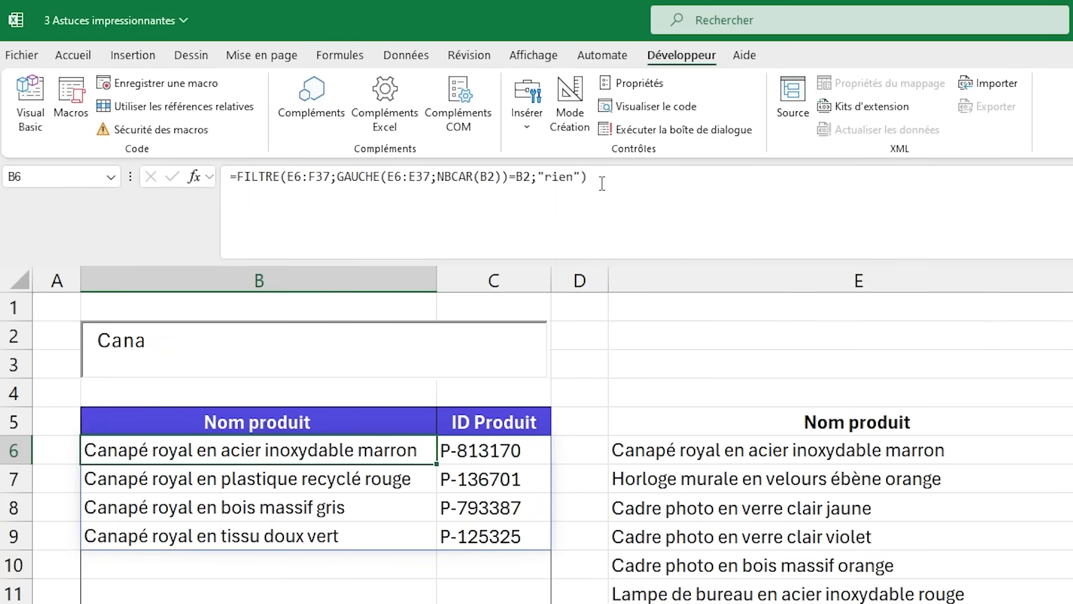
{"action": "left_click", "coordinate": [532, 175]}
{"action": "double_click", "coordinate": [532, 175]}
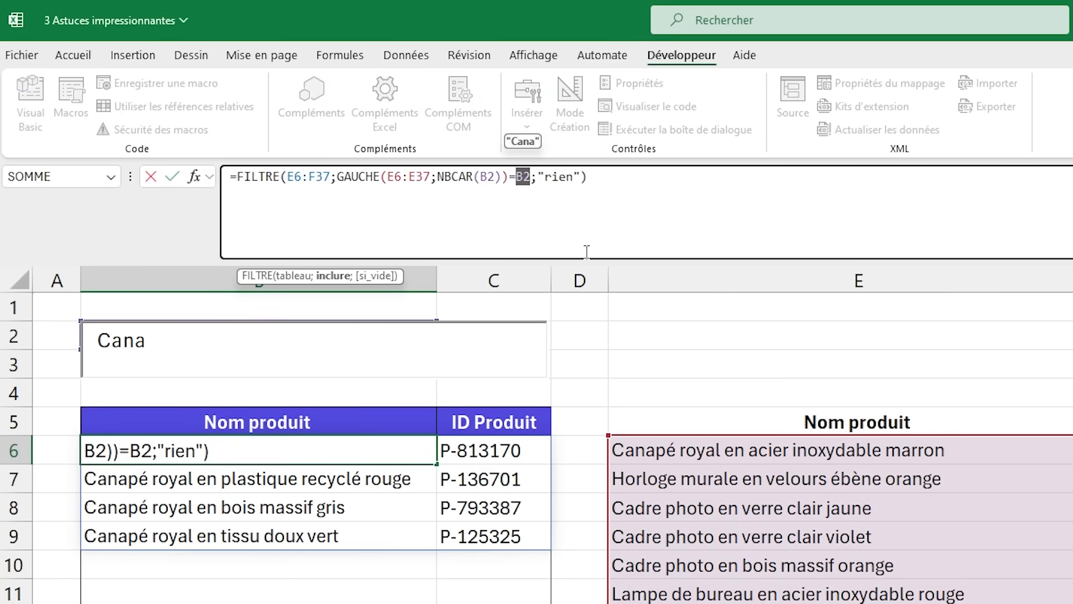
{"action": "key", "text": "F9"}
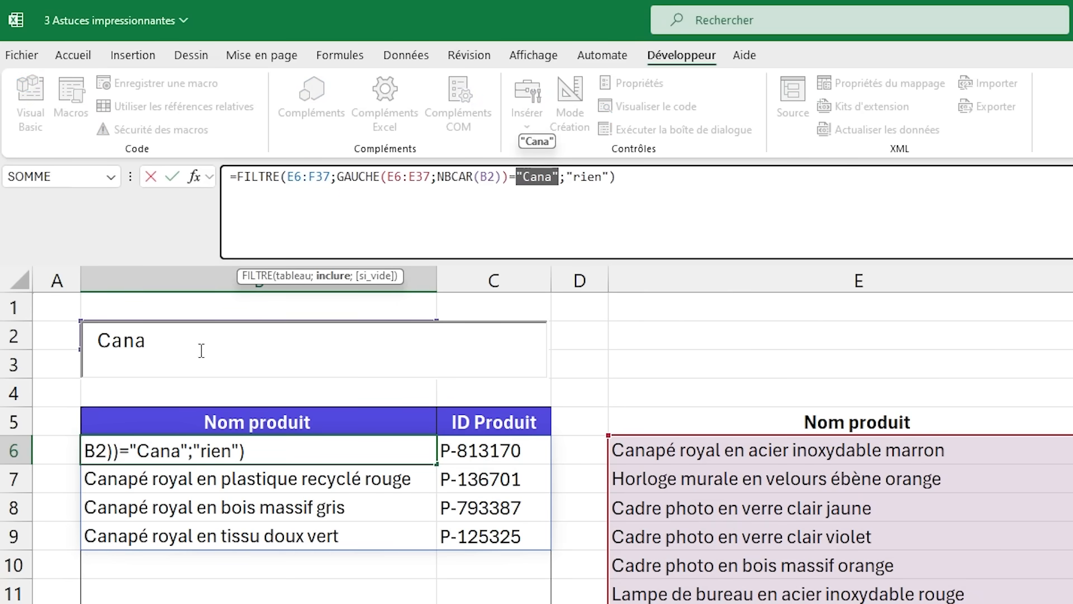
{"action": "left_click", "coordinate": [587, 178]}
{"action": "left_click_drag", "start_coordinate": [501, 177], "coordinate": [438, 177]}
{"action": "key", "text": "F9"}
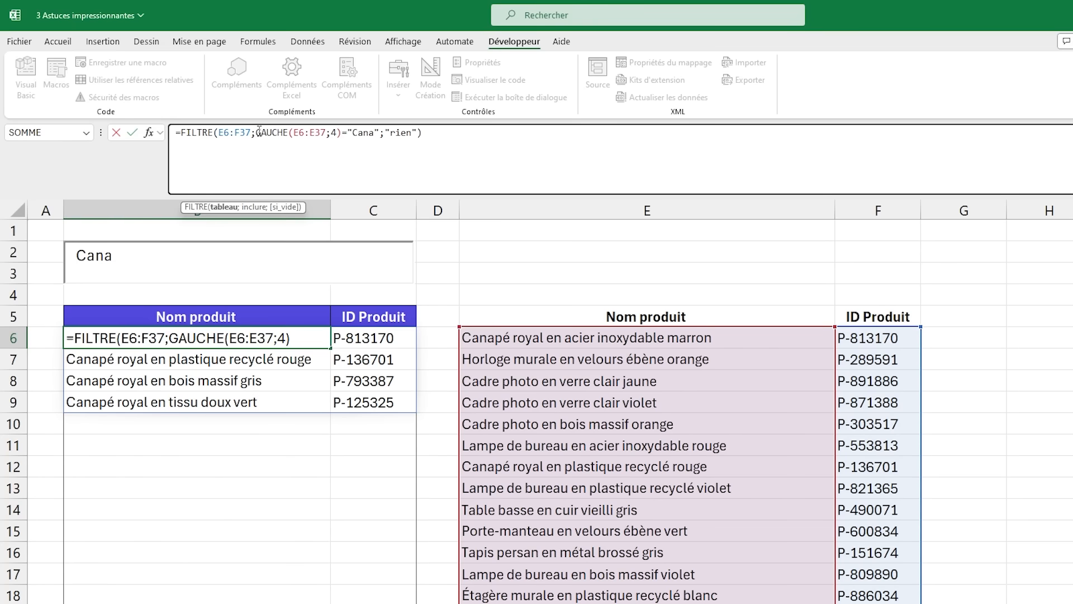
Evaluate the GAUCHE(E6:E37;4) part of the formula in place, followed by its full comparison with "Cana".
{"action": "left_click_drag", "start_coordinate": [337, 176], "coordinate": [452, 176]}
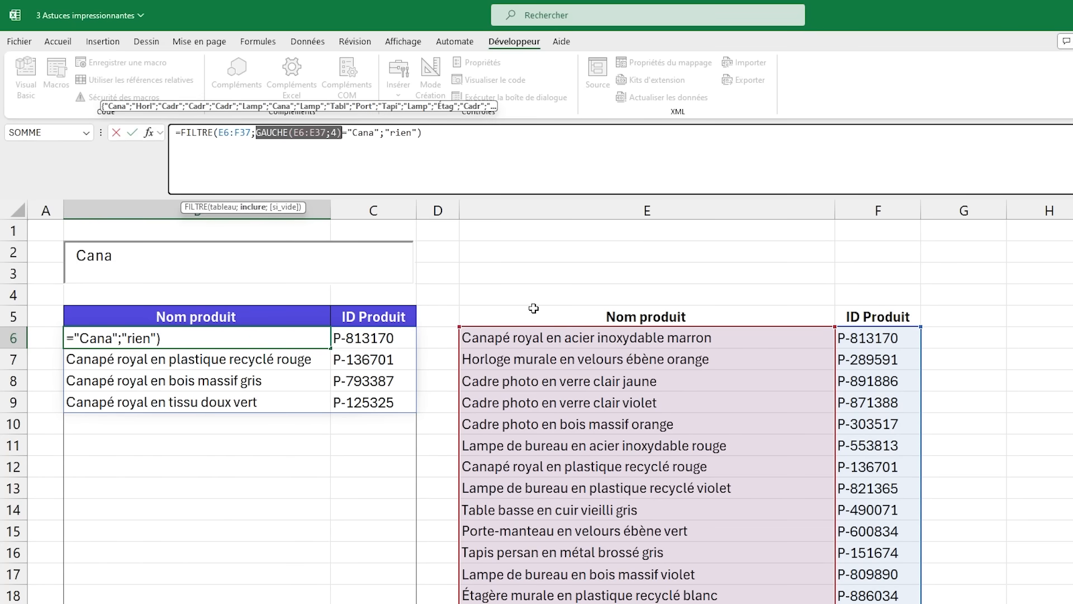
{"action": "key", "text": "F9"}
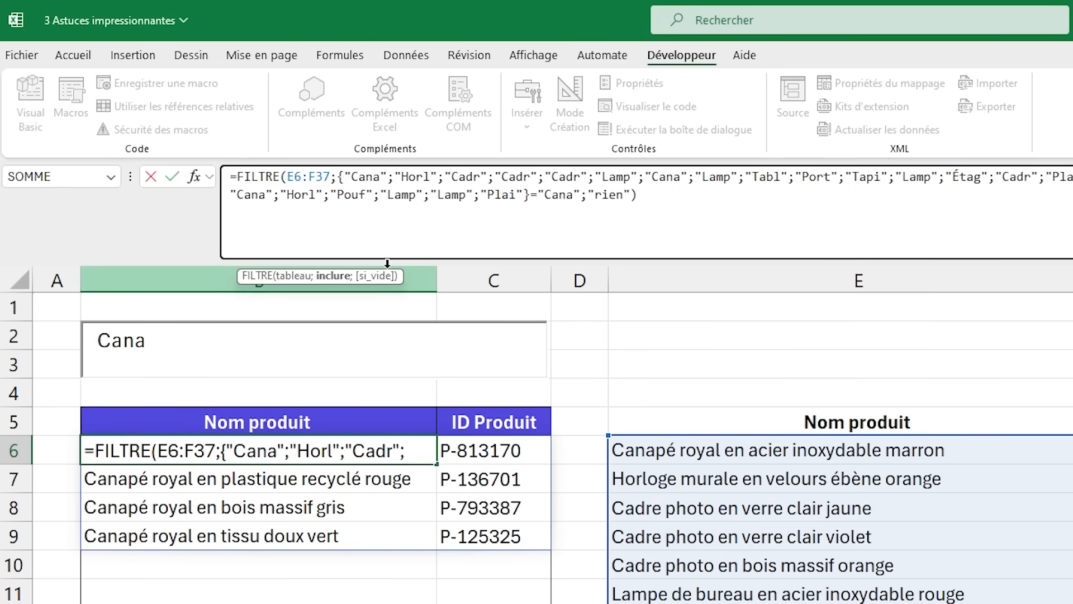
{"action": "left_click_drag", "start_coordinate": [580, 194], "coordinate": [534, 199]}
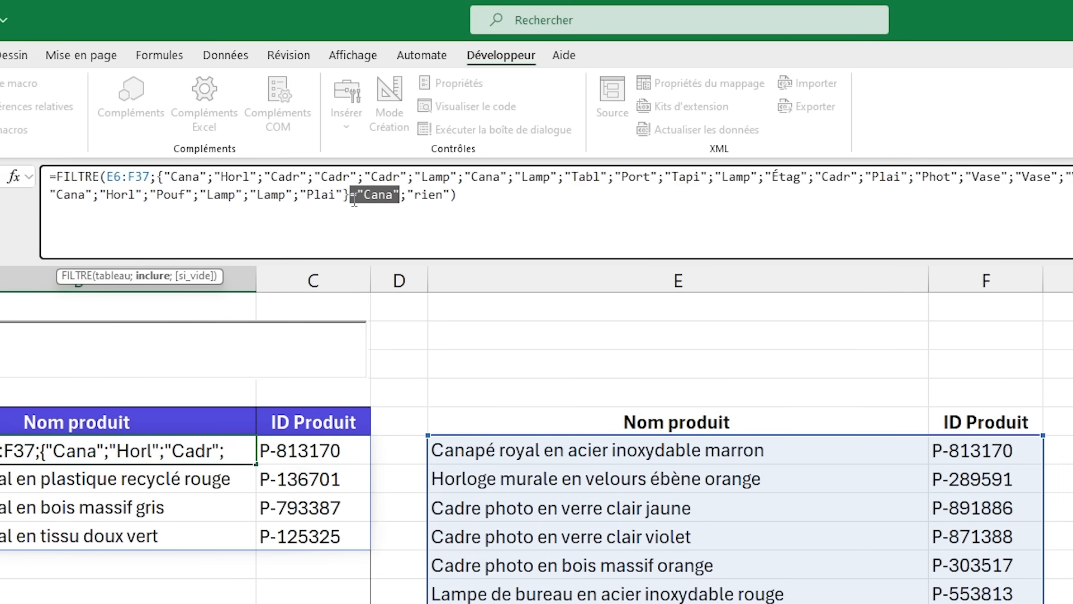
{"action": "left_click_drag", "start_coordinate": [354, 200], "coordinate": [160, 177]}
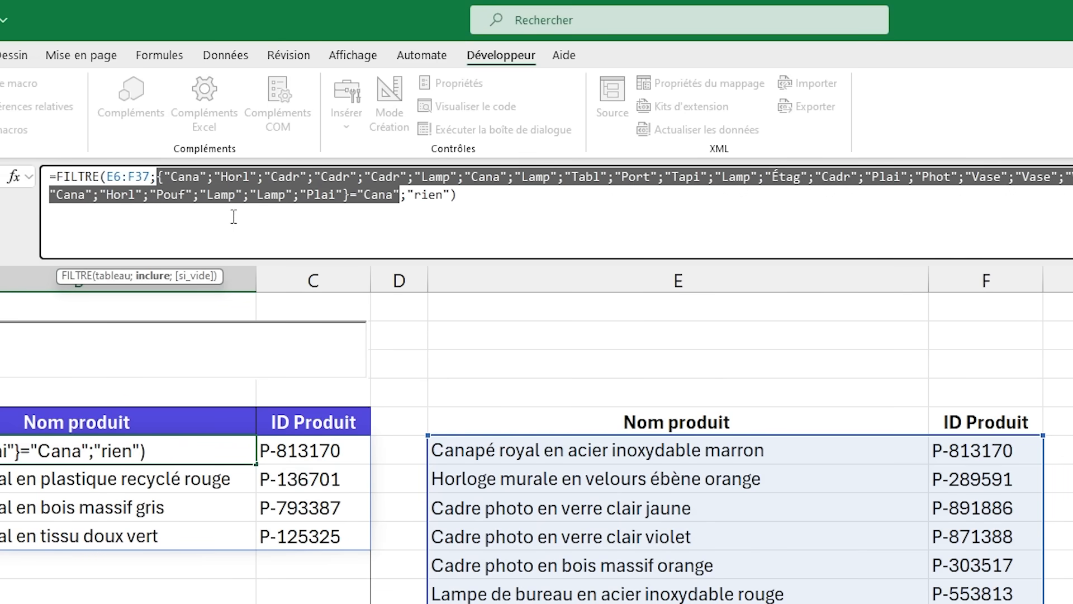
{"action": "key", "text": "F9"}
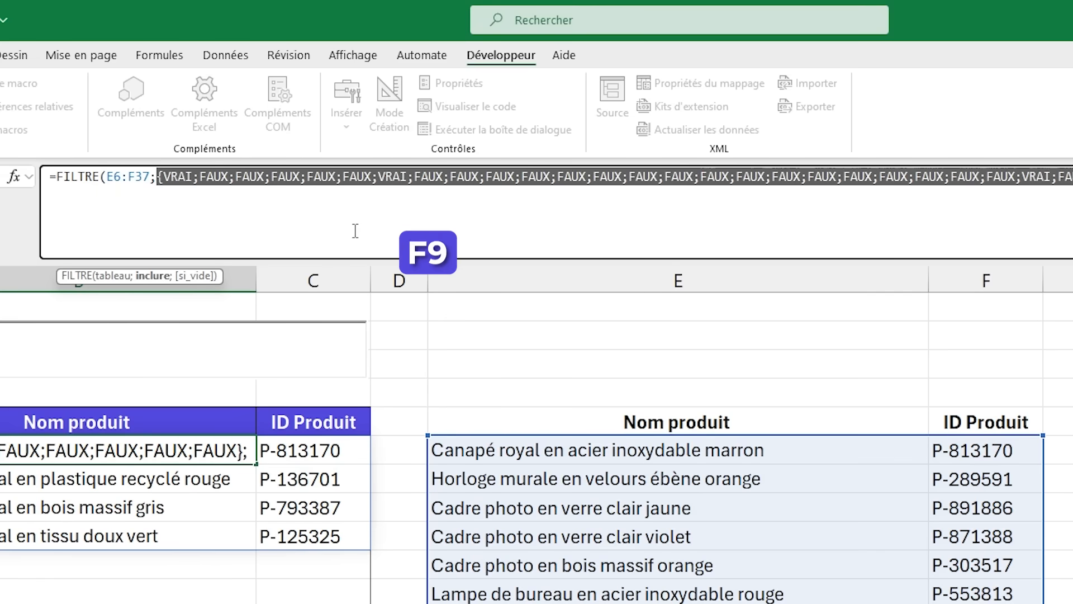
Examine the VRAI/FAUX values of the inclure argument against the source product list, and cancel the formula edit.
{"action": "left_click", "coordinate": [370, 208]}
{"action": "left_click", "coordinate": [197, 189]}
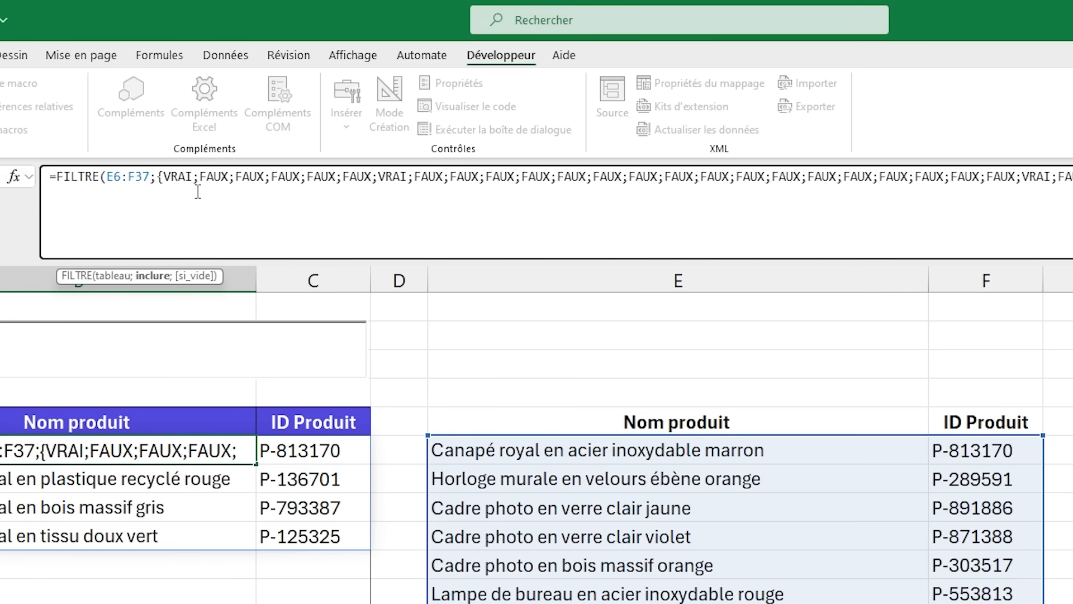
{"action": "left_click", "coordinate": [249, 176]}
{"action": "left_click", "coordinate": [297, 176]}
{"action": "left_click", "coordinate": [359, 176]}
{"action": "left_click", "coordinate": [392, 177]}
{"action": "left_click", "coordinate": [508, 177]}
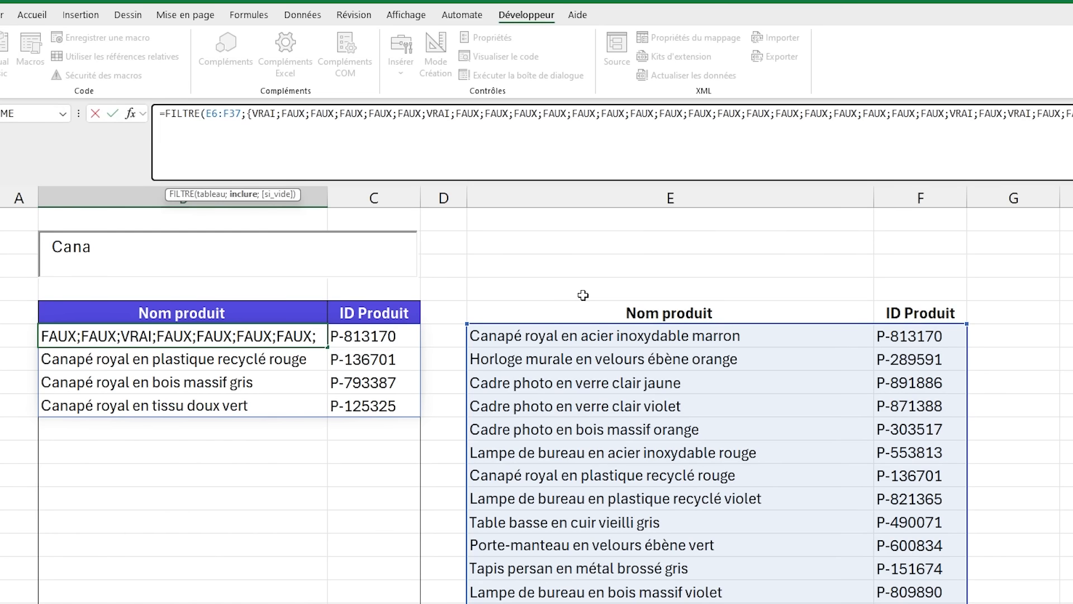
{"action": "scroll", "coordinate": [513, 559], "scroll_direction": "down", "scroll_amount": 1}
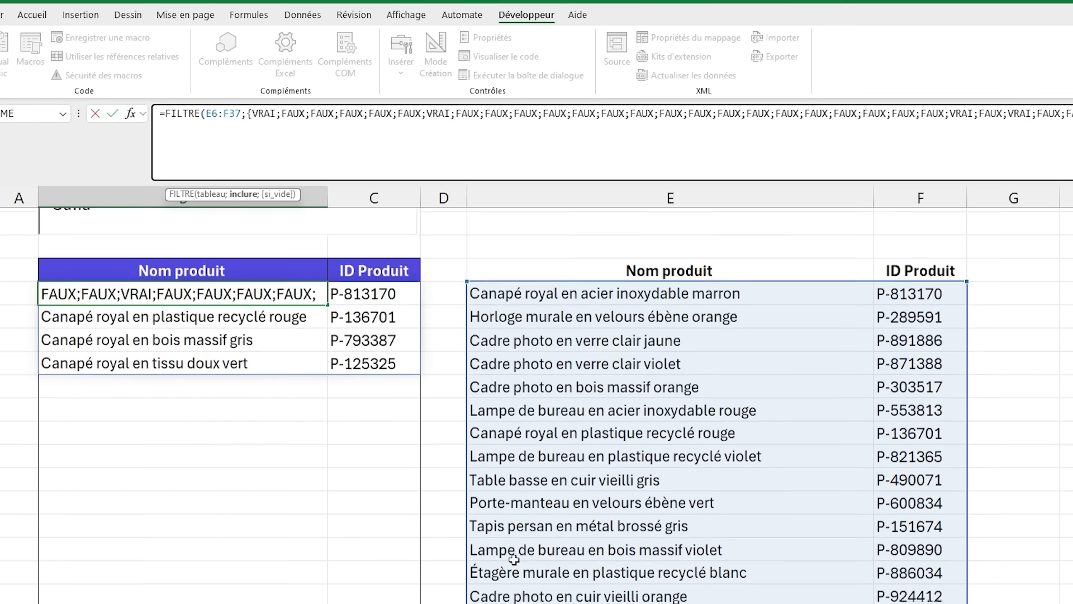
{"action": "scroll", "coordinate": [513, 558], "scroll_direction": "down", "scroll_amount": 1}
{"action": "scroll", "coordinate": [517, 558], "scroll_direction": "up", "scroll_amount": 2}
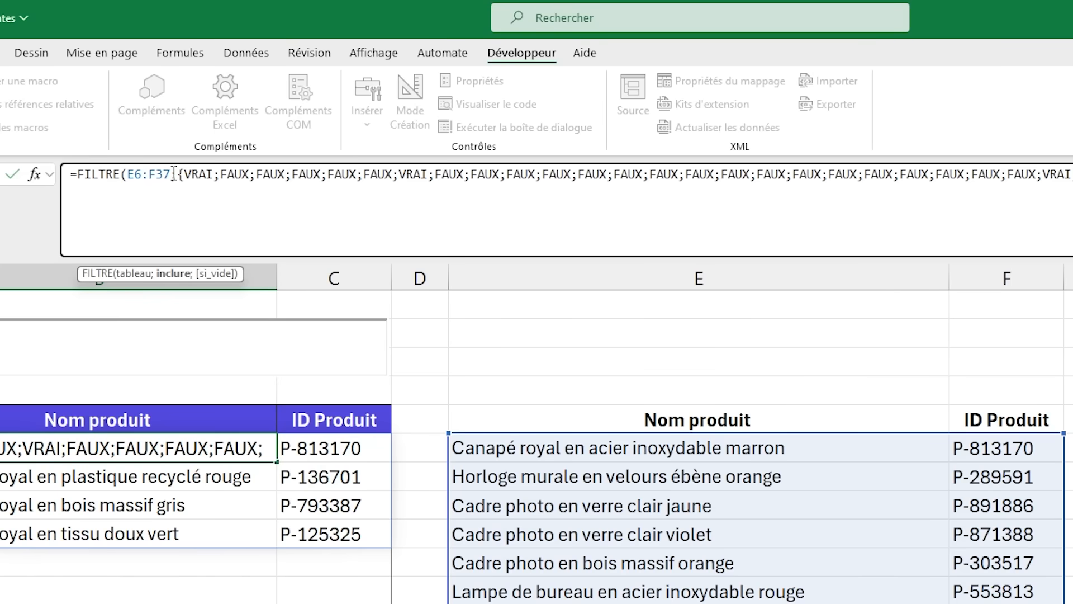
{"action": "left_click_drag", "start_coordinate": [178, 174], "coordinate": [214, 175]}
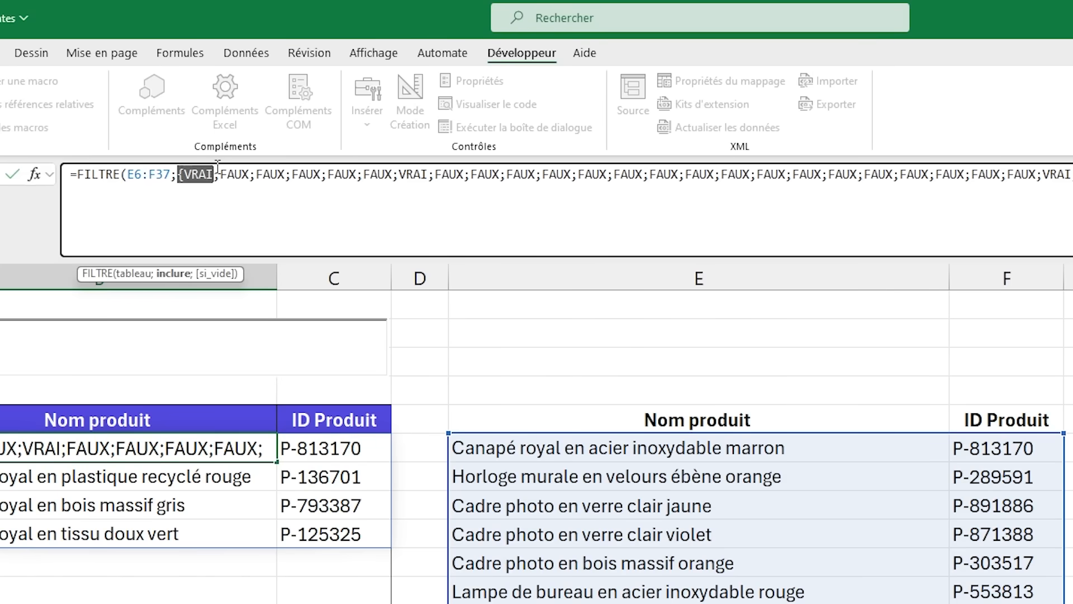
{"action": "key", "text": "Escape"}
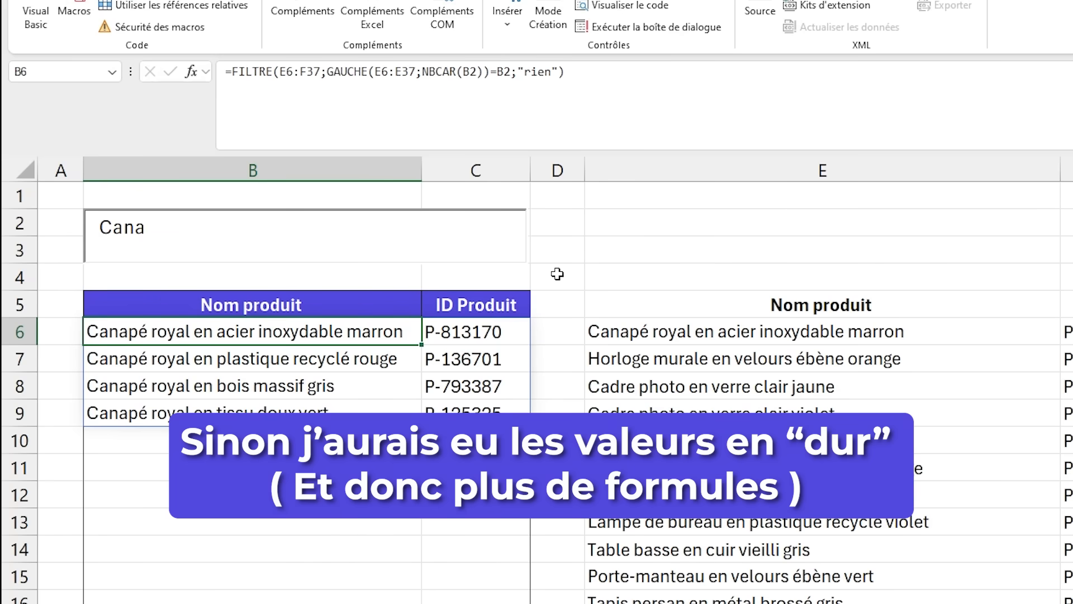
Replace the search box text with "Lampe de bureau en b".
{"action": "left_click", "coordinate": [293, 214]}
{"action": "key", "text": "ctrl+a"}
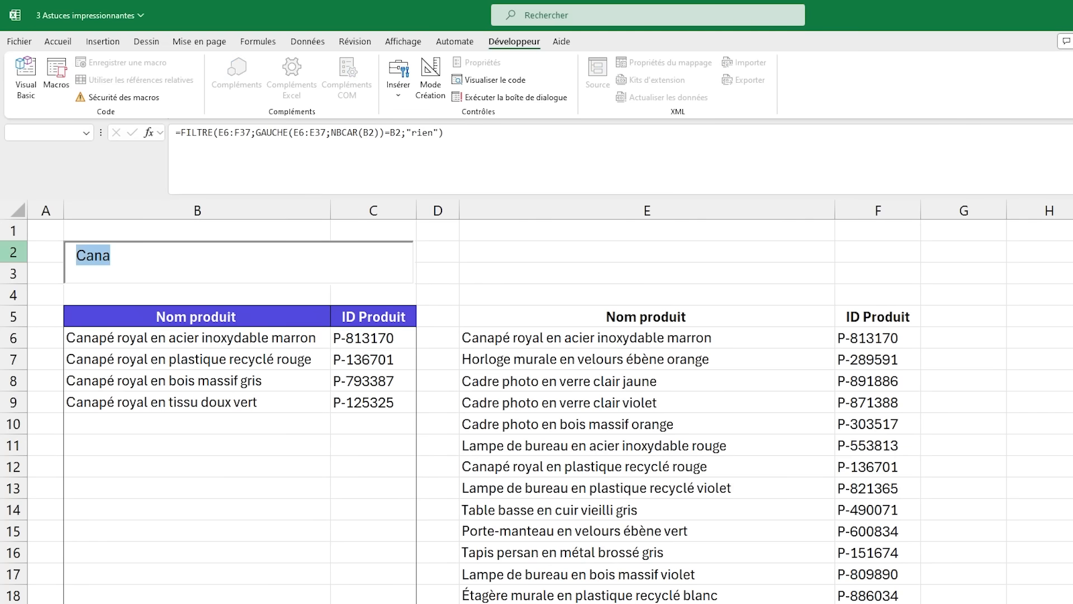
{"action": "type", "text": "Lampe"}
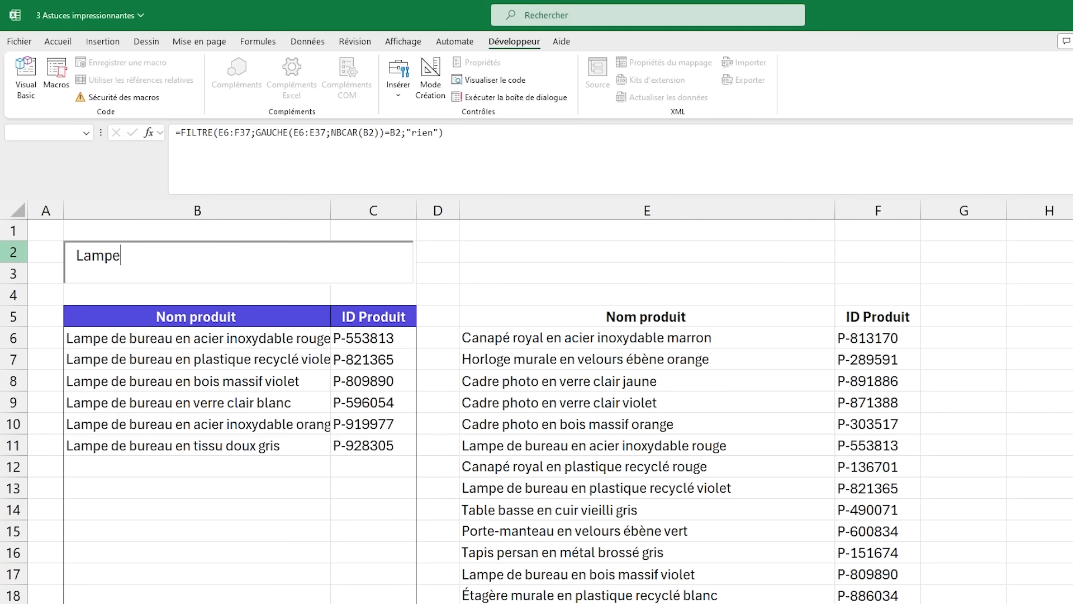
{"action": "type", "text": " de bureau en b"}
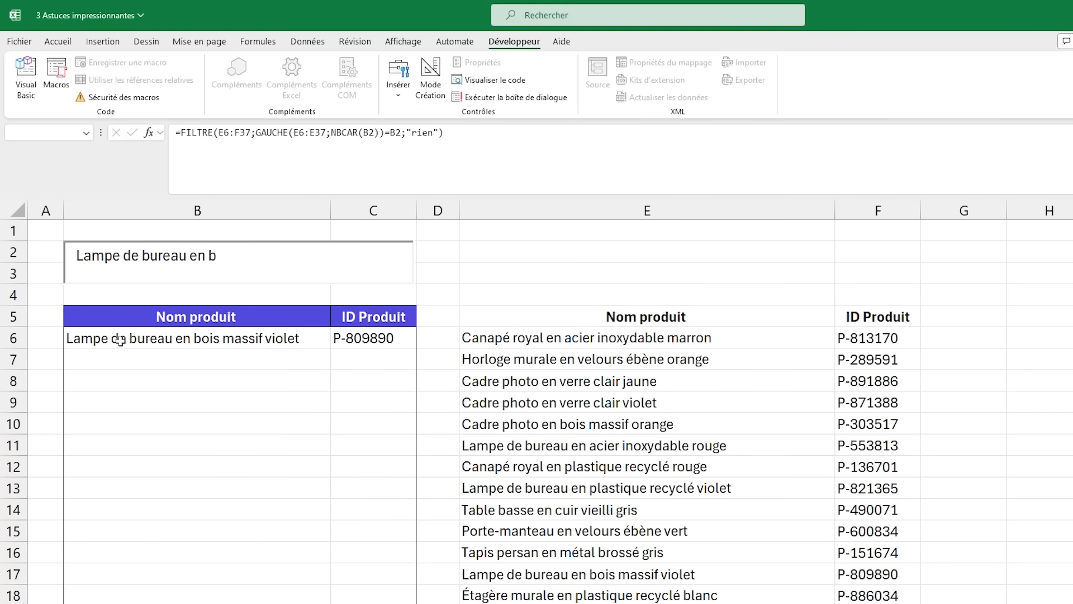
Select the matching product's name and ID in B6:C6 and view the sort and filter options.
{"action": "left_click_drag", "start_coordinate": [86, 340], "coordinate": [383, 340]}
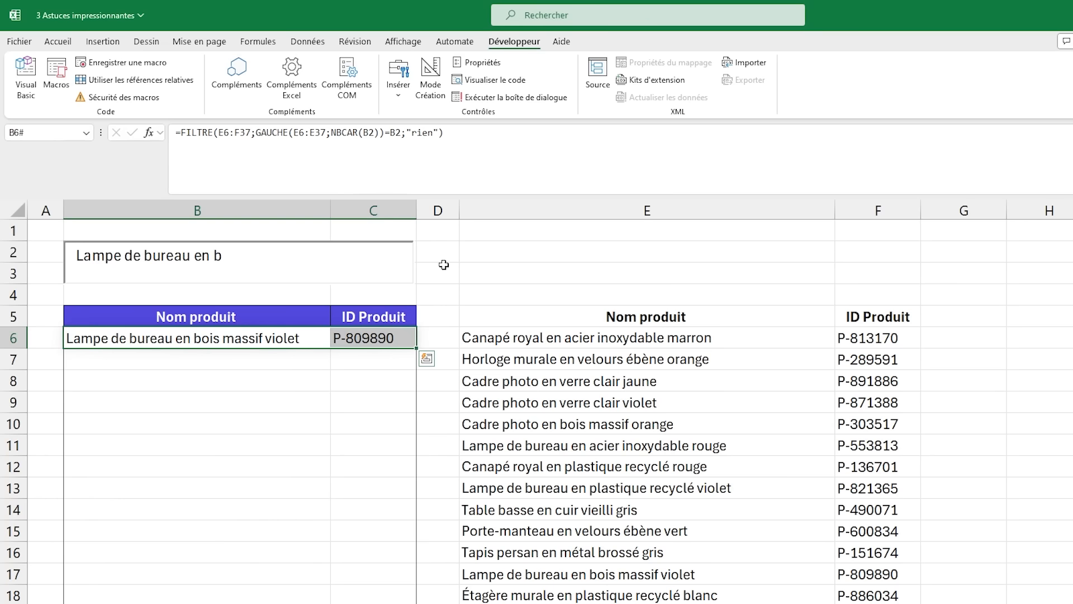
{"action": "left_click", "coordinate": [374, 261]}
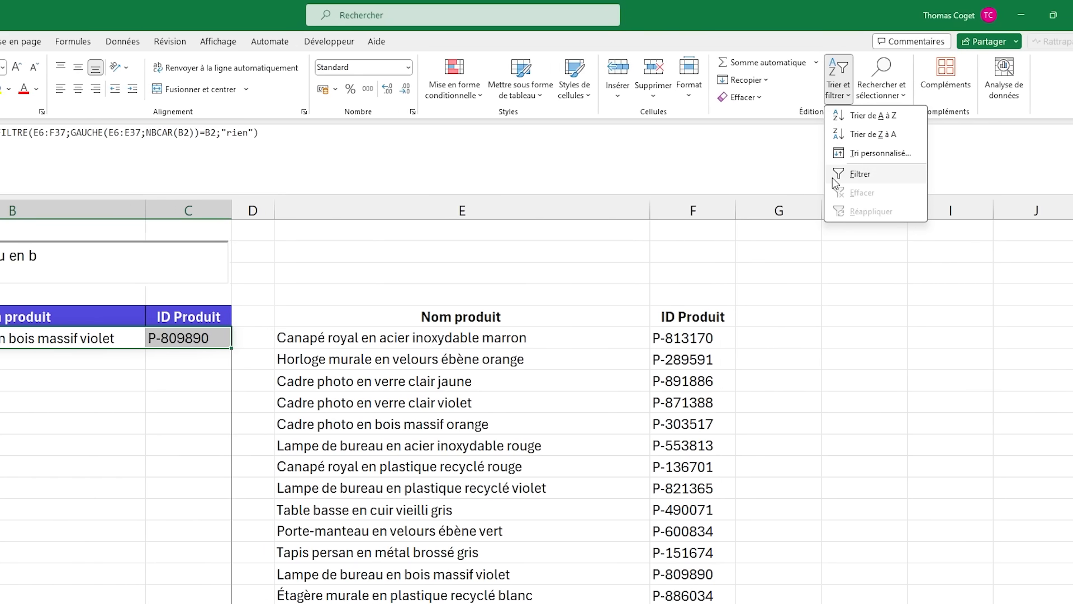
{"action": "left_click", "coordinate": [475, 257]}
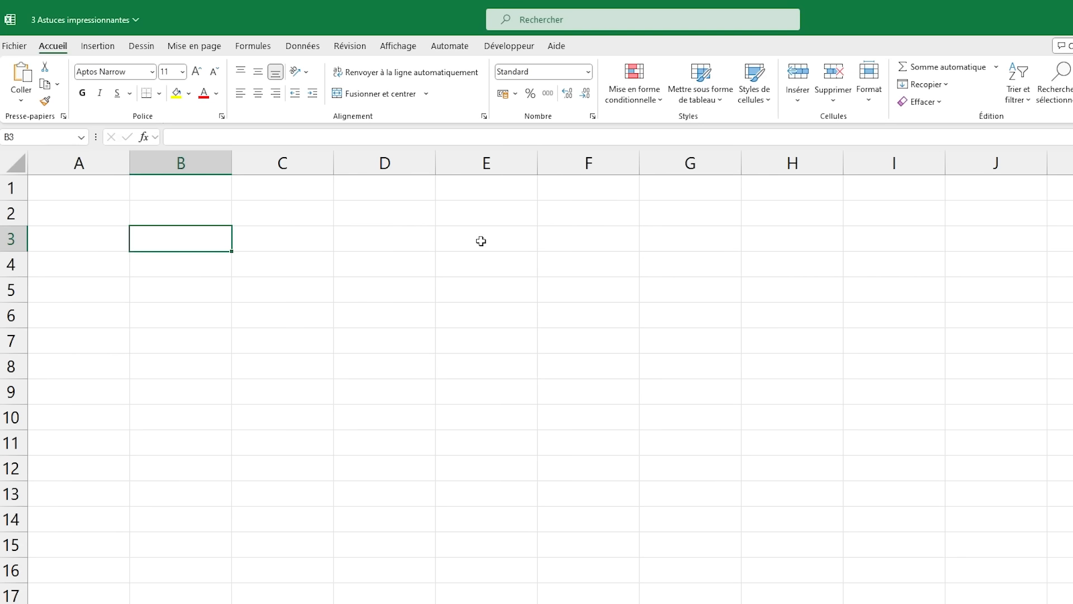
Enter the header "Date" in B3 of the blank sheet and autofit column B to it.
{"action": "type", "text": "Date"}
{"action": "key", "text": "Return"}
{"action": "double_click", "coordinate": [232, 163]}
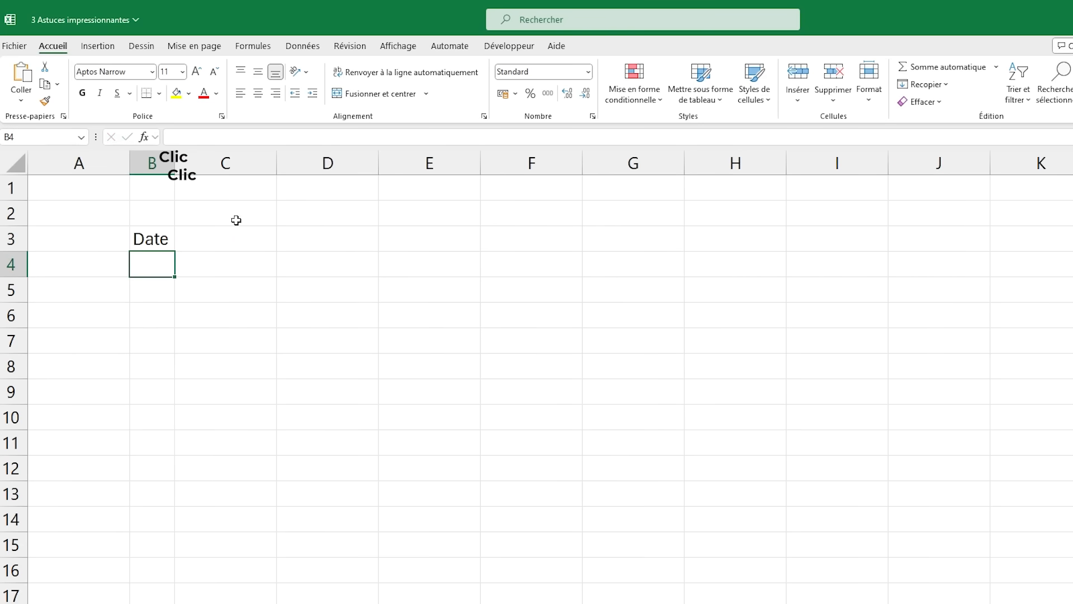
Enter the header "Commerciaux" in C3 and autofit column C to it.
{"action": "left_click", "coordinate": [255, 240]}
{"action": "type", "text": "Commerciaux"}
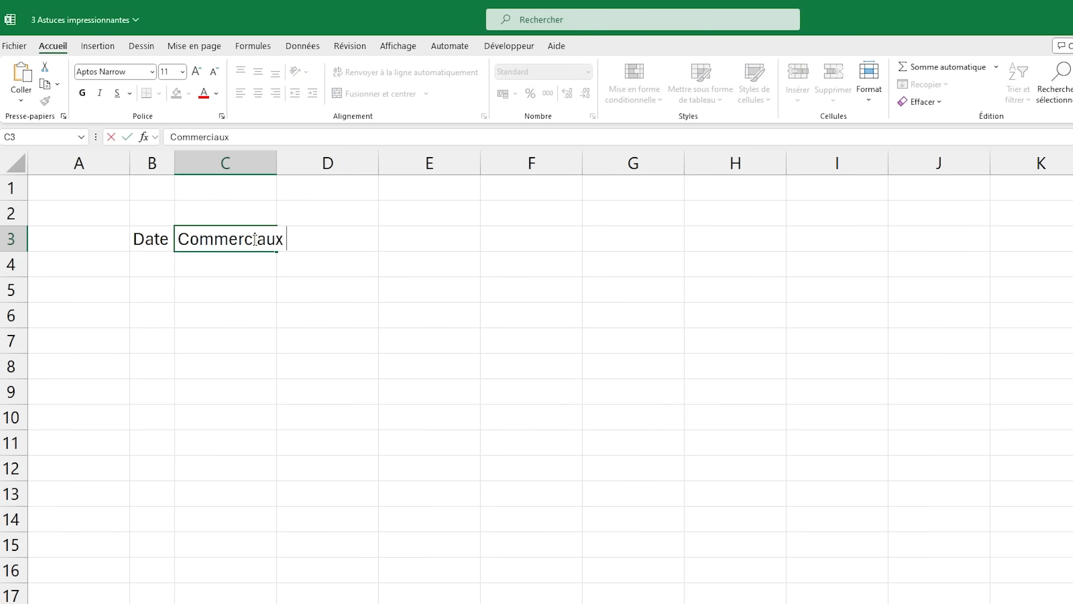
{"action": "double_click", "coordinate": [276, 162]}
Enter the header "Unité" in D3 and autofit column D to it.
{"action": "left_click", "coordinate": [348, 239]}
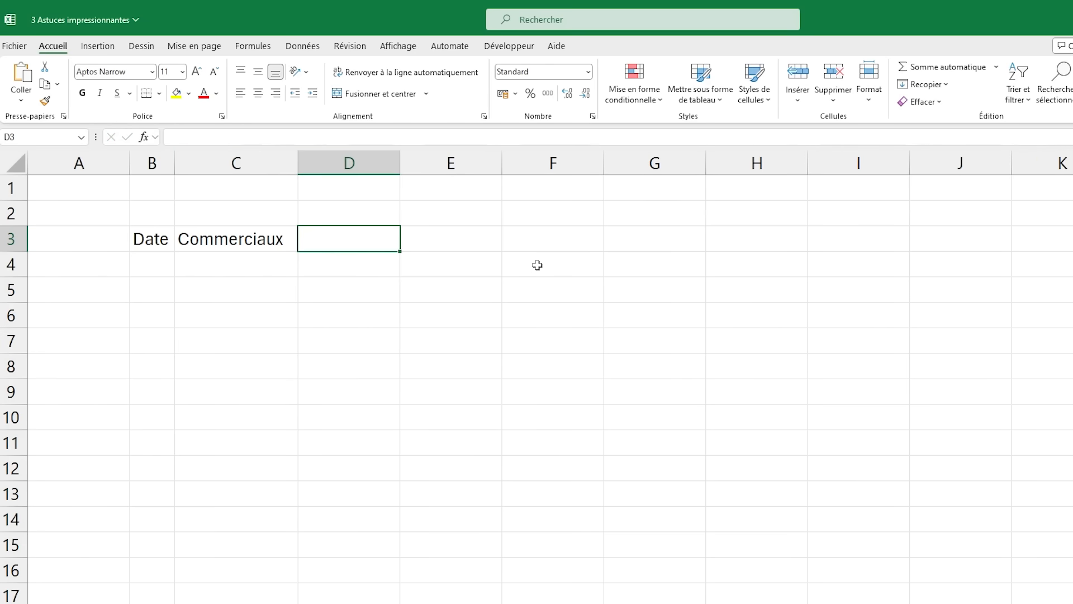
{"action": "type", "text": "Unité\""}
{"action": "key", "text": "BackSpace"}
{"action": "key", "text": "Return"}
{"action": "double_click", "coordinate": [400, 163]}
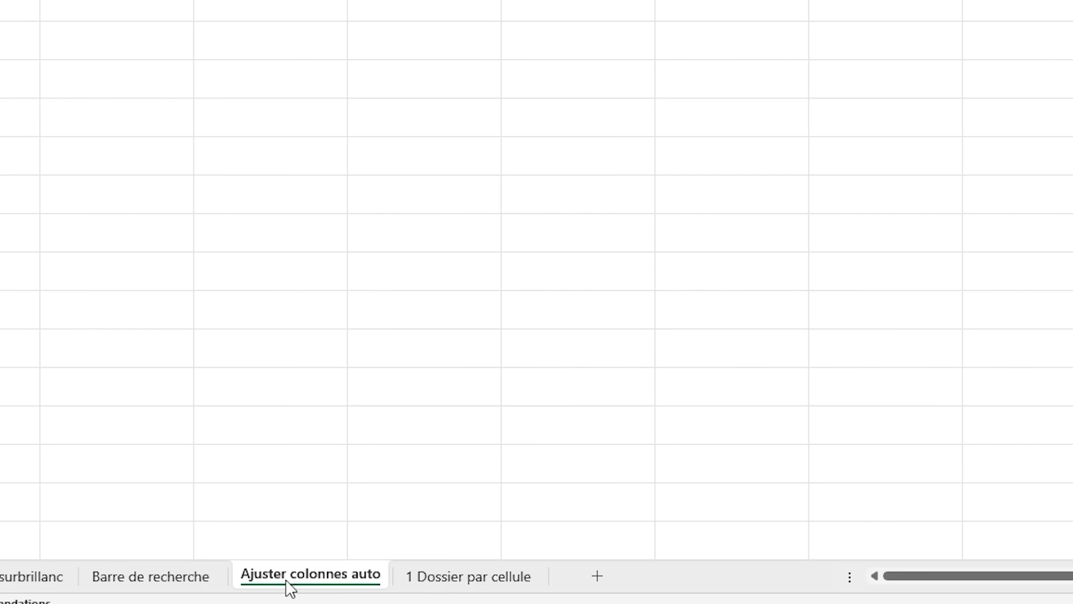
Open the code module of the "Ajuster colonnes auto" sheet and add a Worksheet SelectionChange procedure.
{"action": "right_click", "coordinate": [405, 584]}
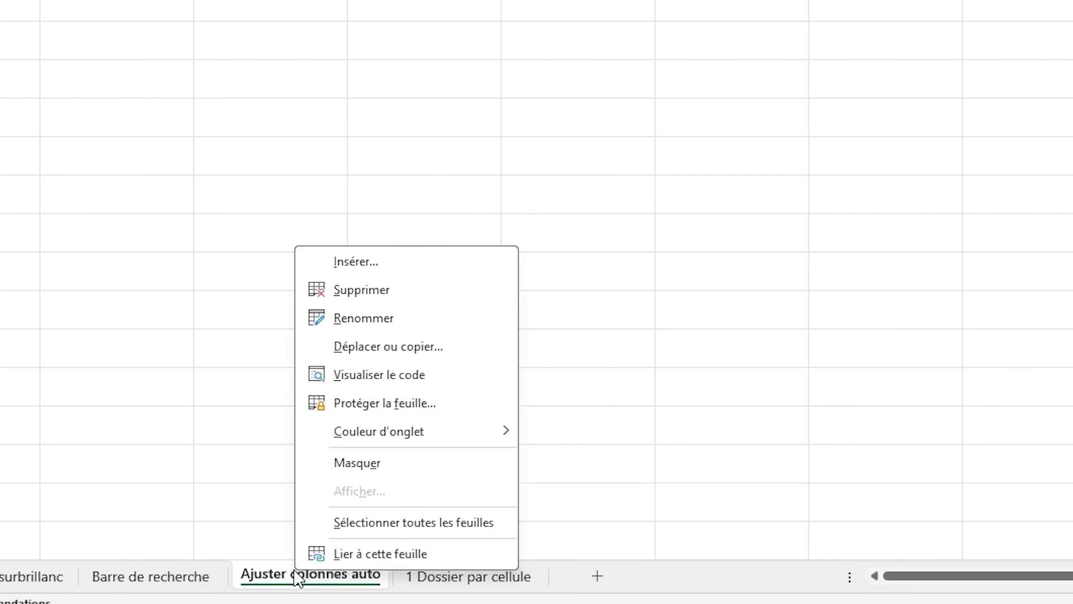
{"action": "left_click", "coordinate": [379, 375]}
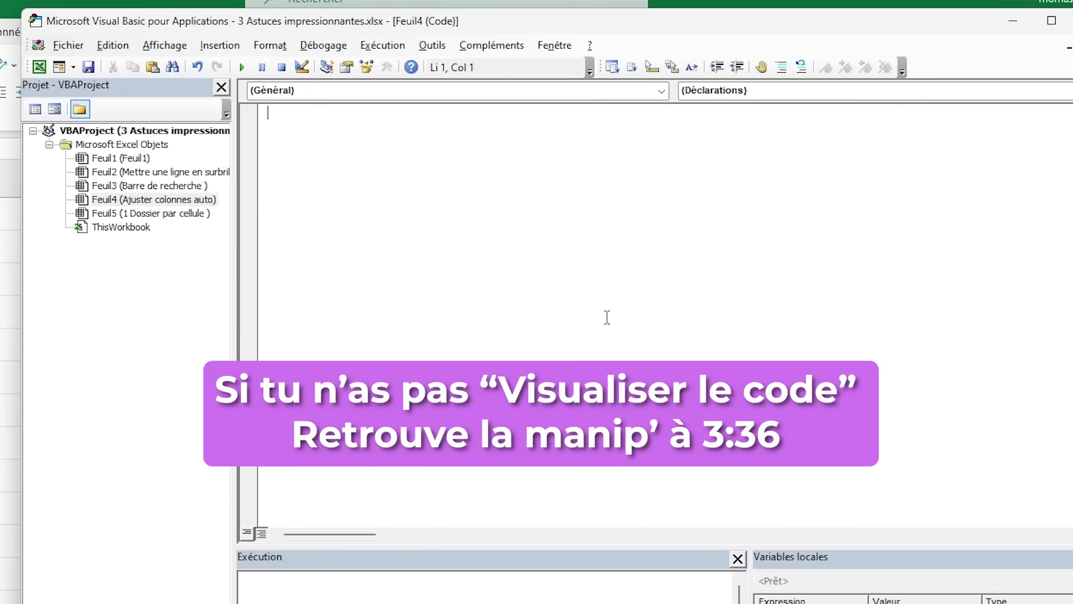
{"action": "left_click", "coordinate": [662, 90]}
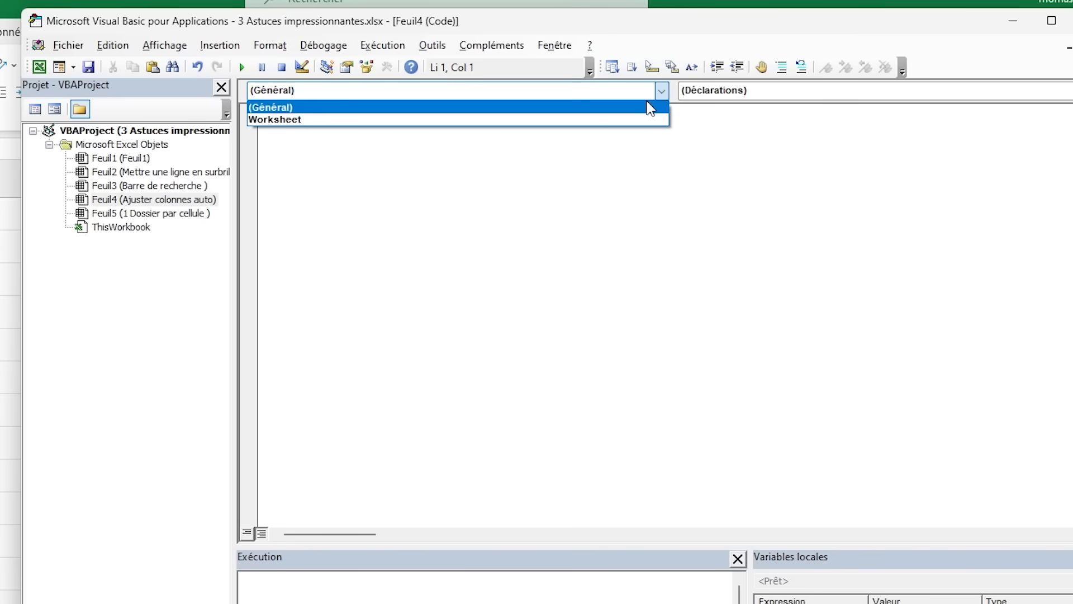
{"action": "left_click", "coordinate": [629, 119]}
{"action": "key", "text": "Tab"}
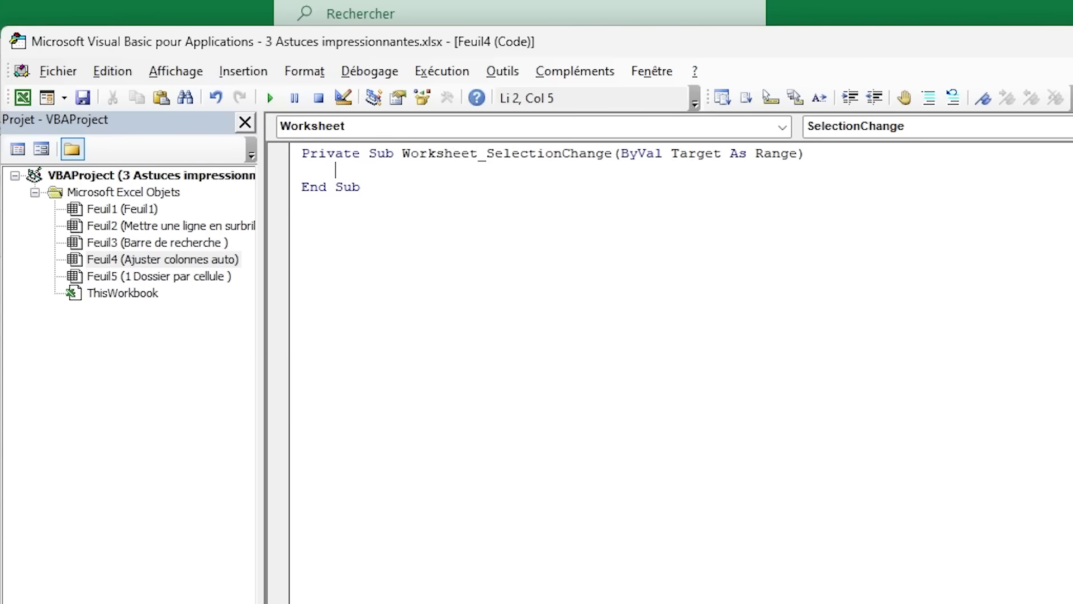
Add the line Cells.EntireColumn.AutoFit to the Worksheet_SelectionChange procedure and close the code editor.
{"action": "type", "text": "Cells.Enti"}
{"action": "key", "text": "Tab"}
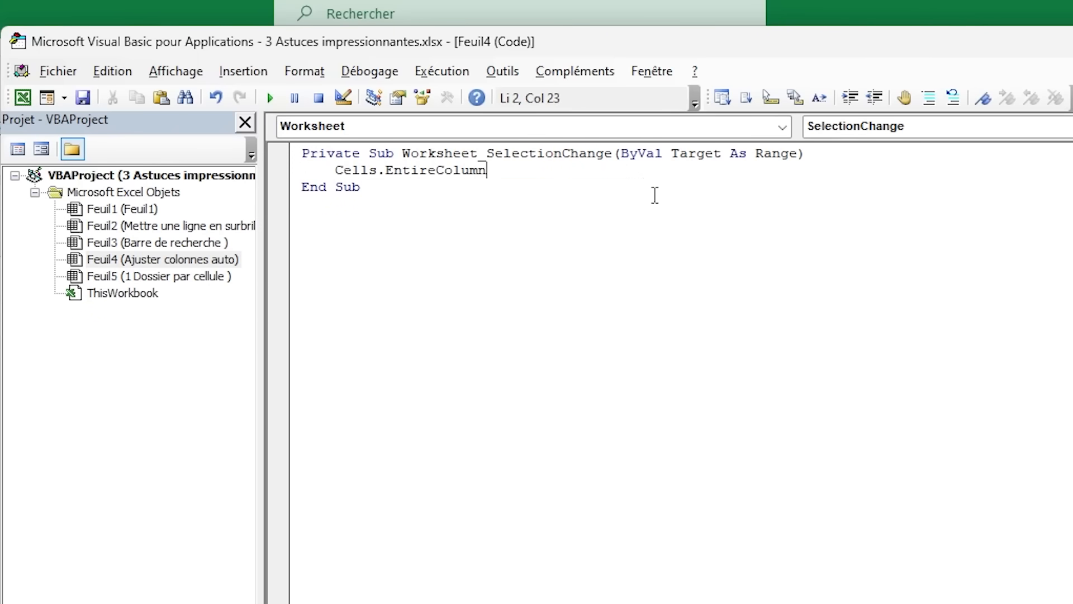
{"action": "type", "text": ".Autofit"}
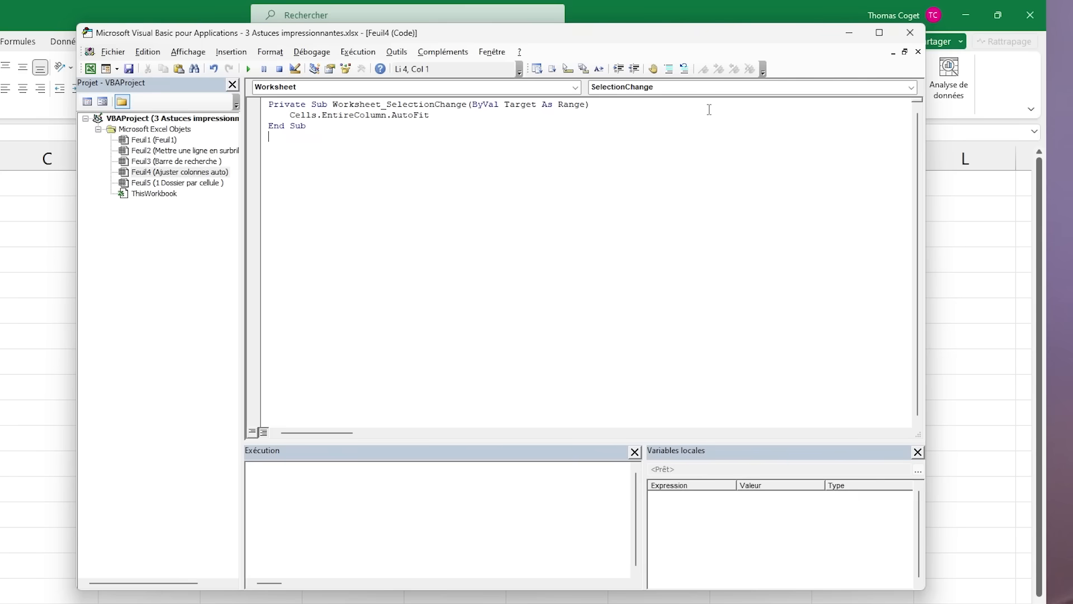
{"action": "left_click", "coordinate": [909, 37]}
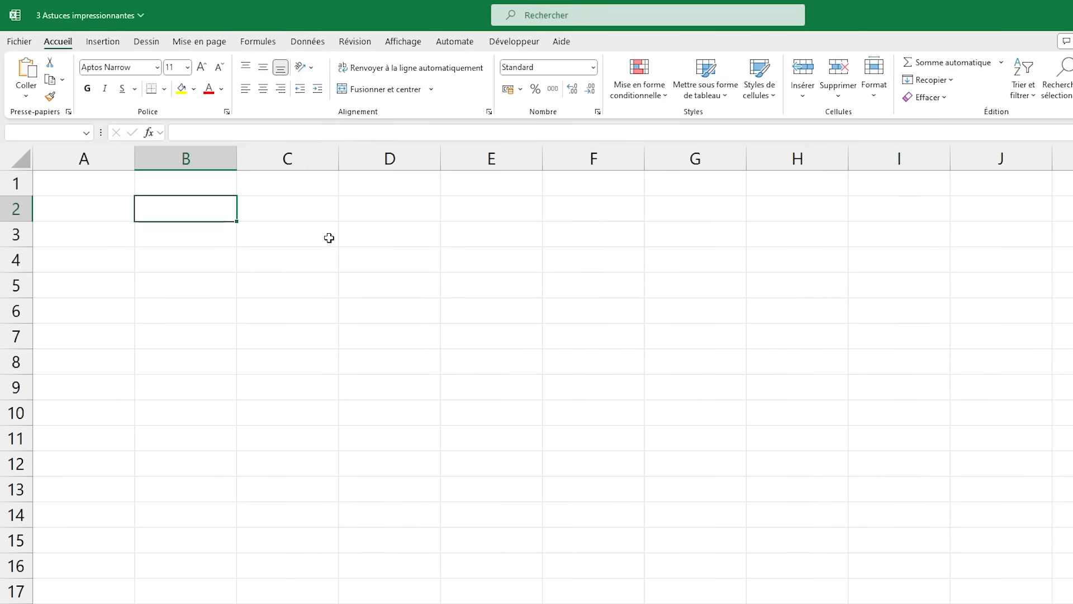
Enter the headers "Date" in B2 and "Commerciaux de la région" in C2.
{"action": "type", "text": "Date"}
{"action": "key", "text": "Tab"}
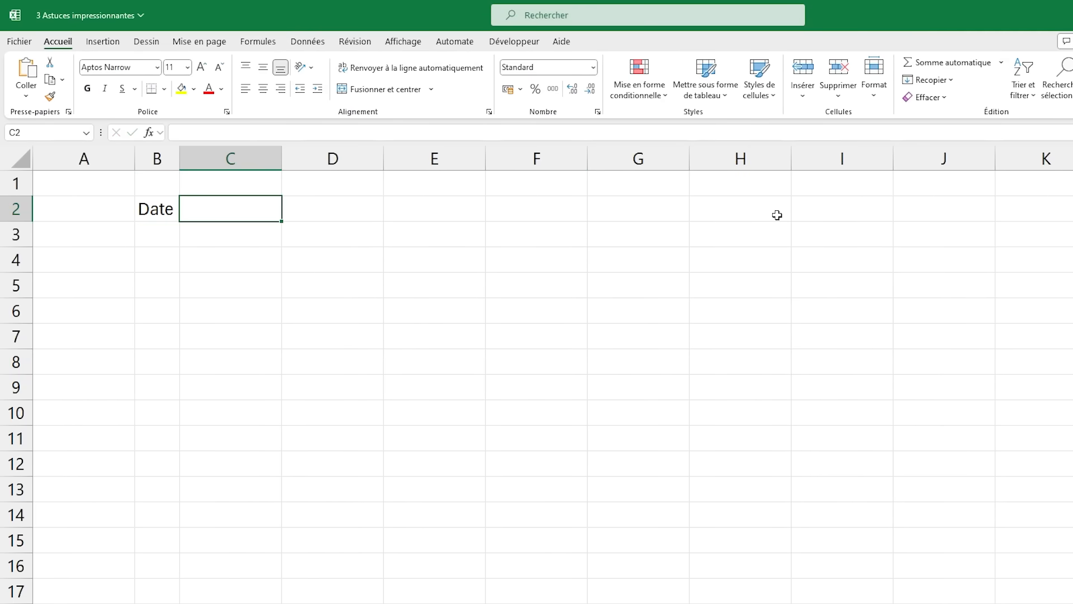
{"action": "type", "text": "Commer"}
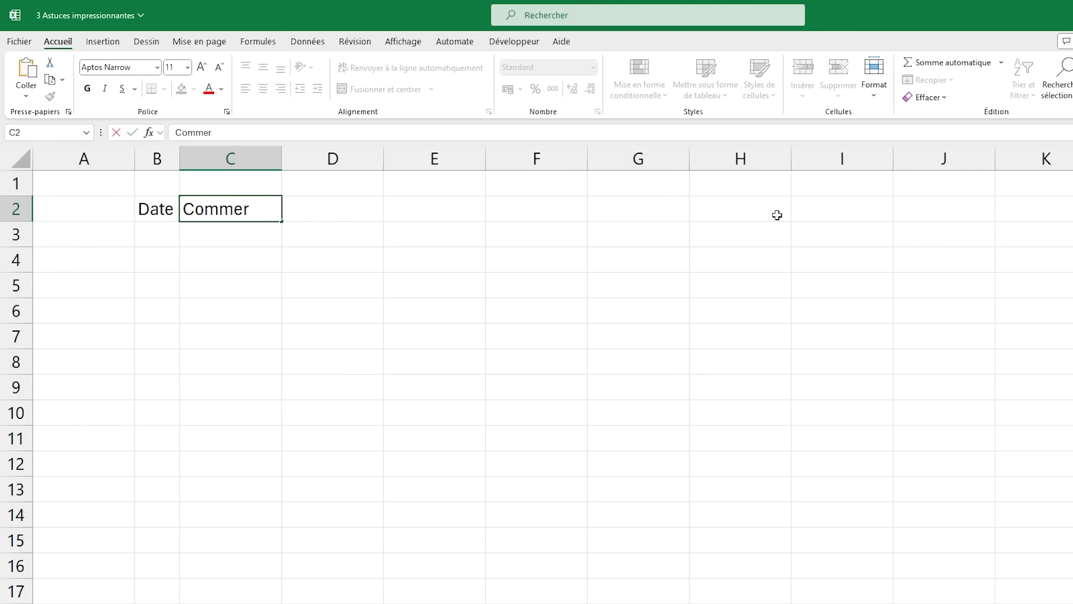
{"action": "type", "text": "ciaux de la ré"}
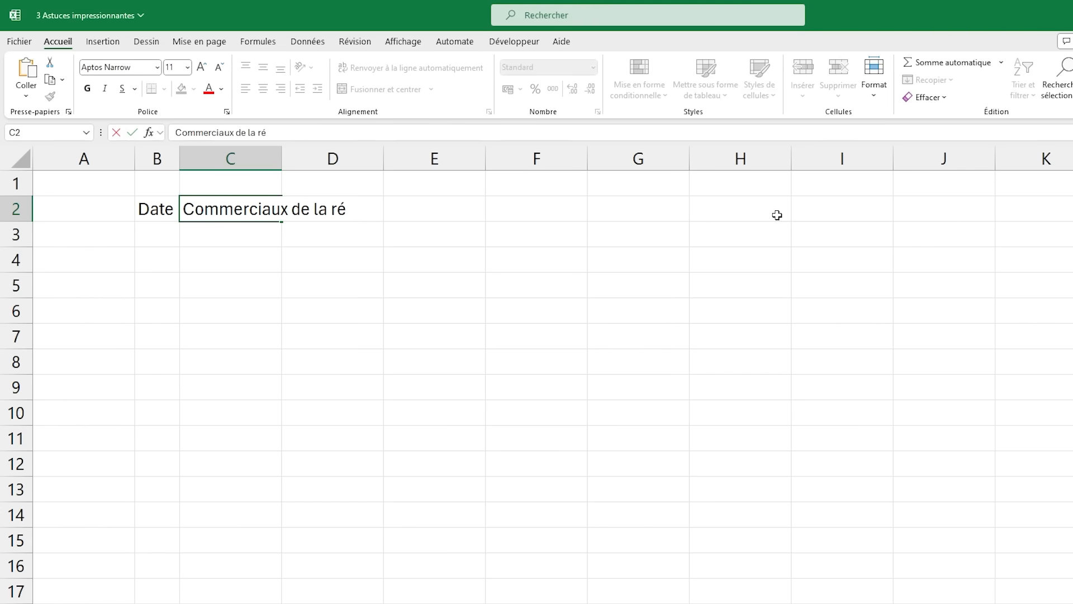
{"action": "type", "text": "gion"}
{"action": "key", "text": "Return"}
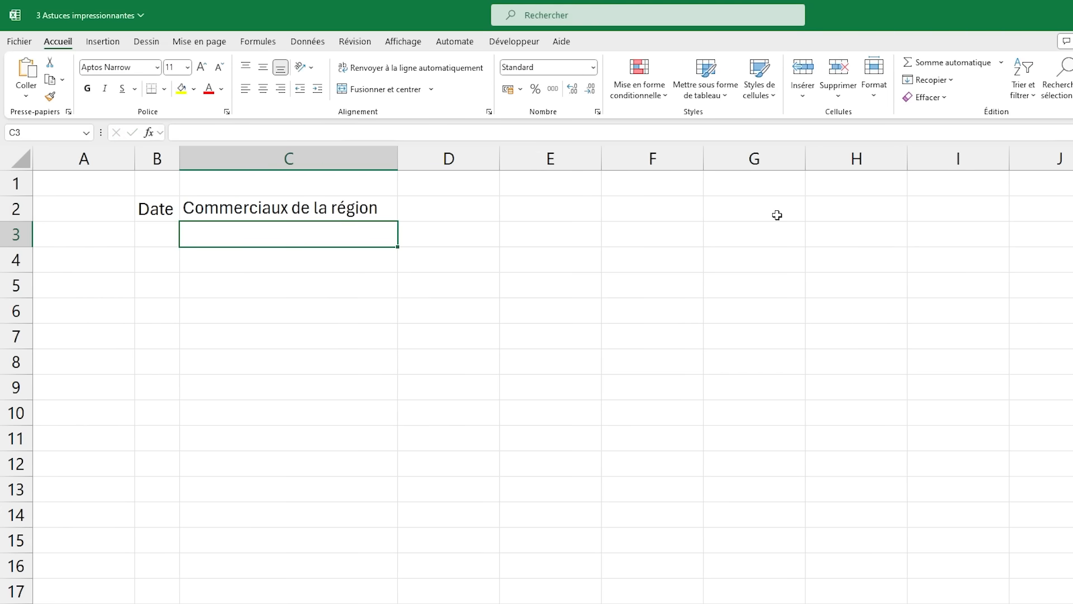
Enter the header "Test" in D2 and select columns B to F.
{"action": "key", "text": "Up"}
{"action": "key", "text": "Right"}
{"action": "type", "text": "Test"}
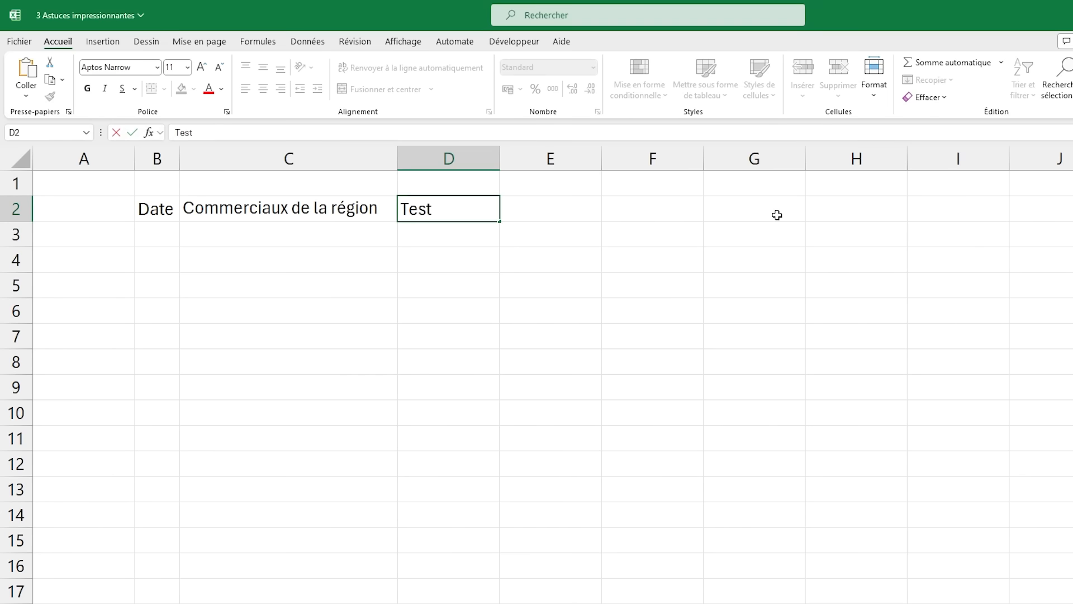
{"action": "key", "text": "Return"}
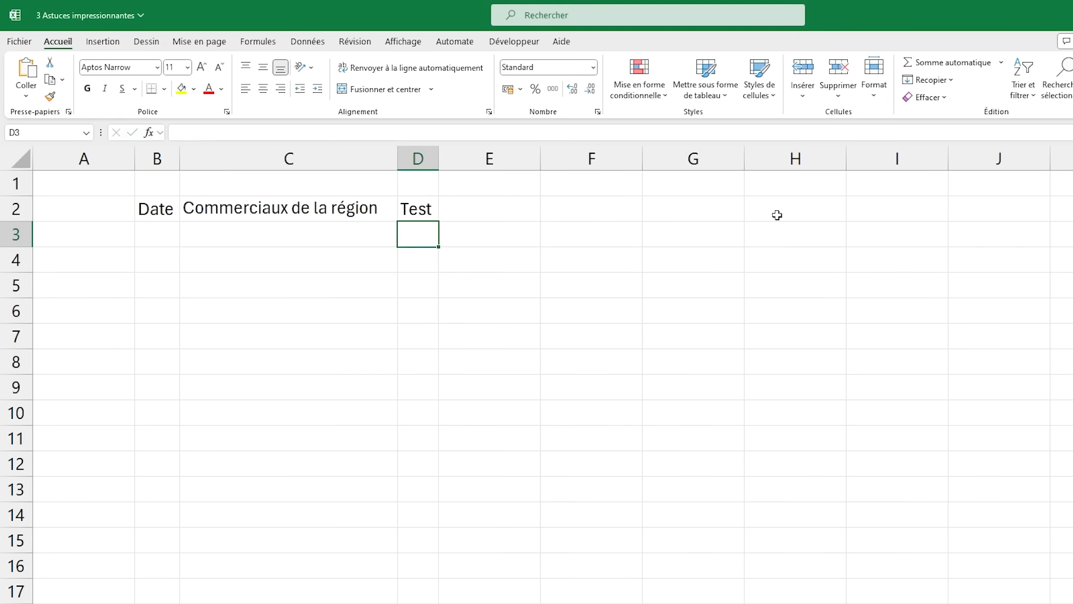
{"action": "left_click", "coordinate": [777, 215]}
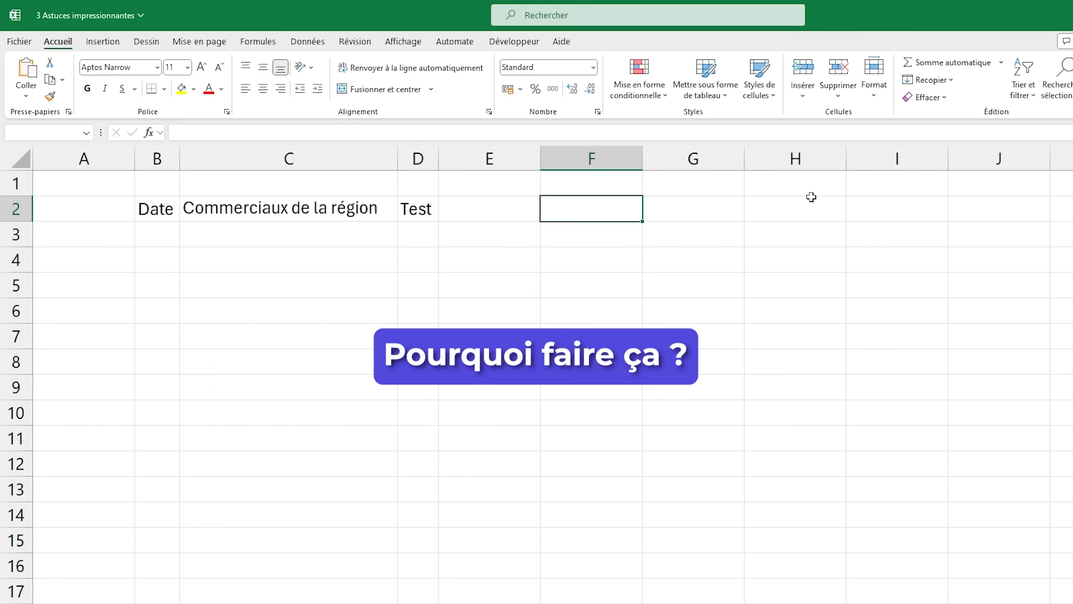
{"action": "left_click_drag", "start_coordinate": [157, 159], "coordinate": [622, 168]}
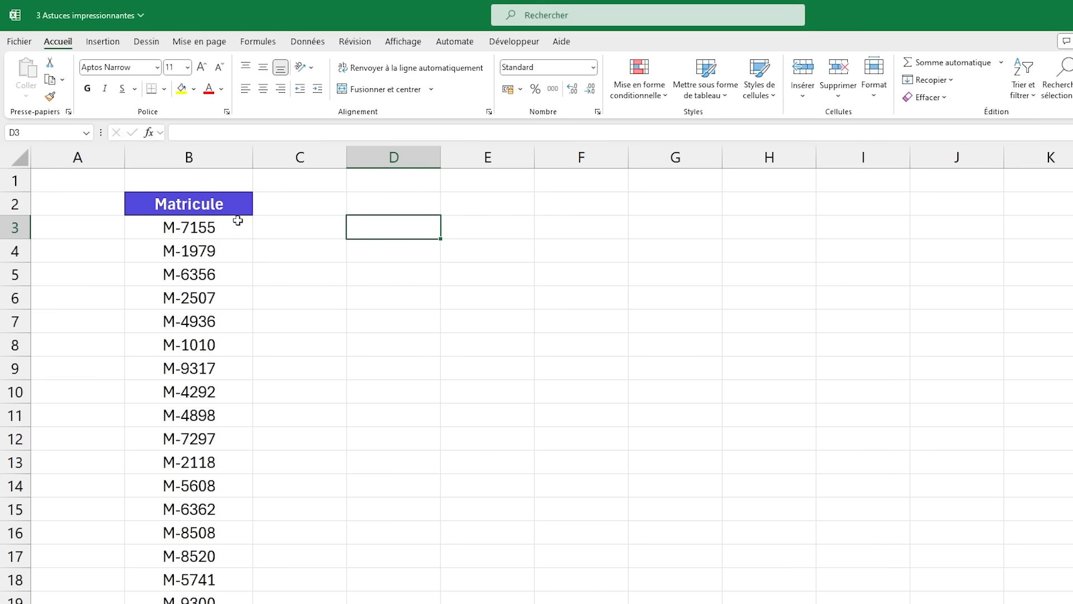
Look through the Matricule list in column B and the matching subfolders inside the Dossiers folder.
{"action": "scroll", "coordinate": [237, 219], "scroll_direction": "down", "scroll_amount": 8}
{"action": "scroll", "coordinate": [237, 224], "scroll_direction": "down", "scroll_amount": 9}
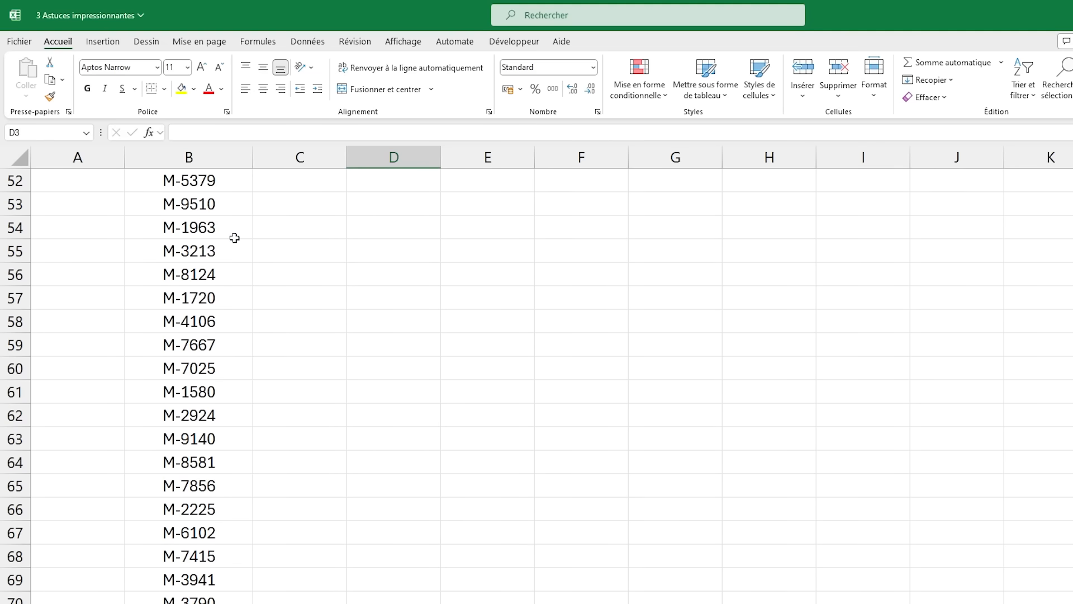
{"action": "scroll", "coordinate": [234, 234], "scroll_direction": "up", "scroll_amount": 10}
{"action": "scroll", "coordinate": [228, 241], "scroll_direction": "up", "scroll_amount": 7}
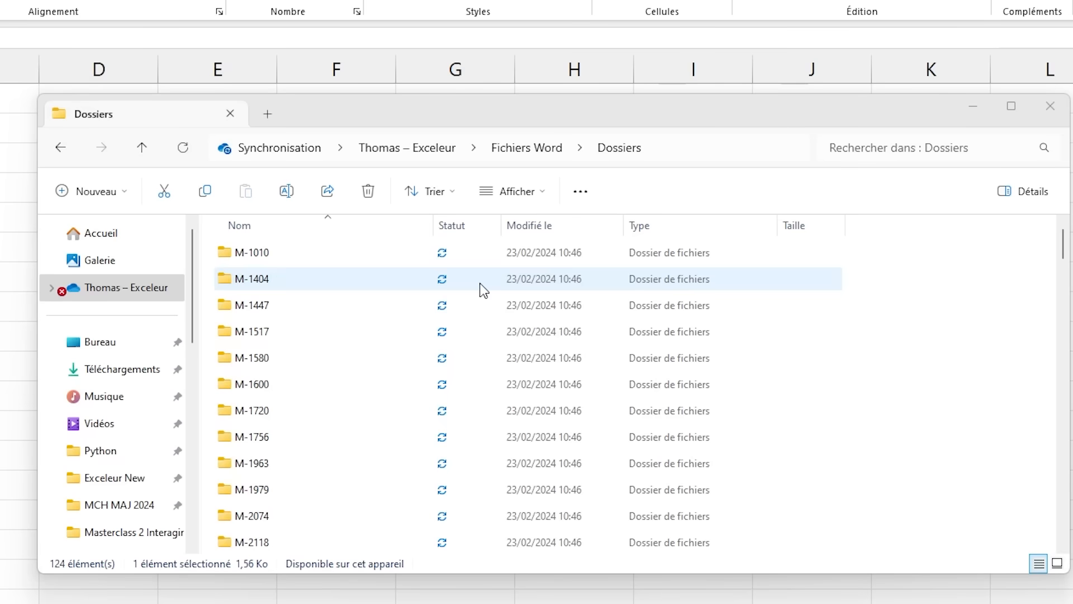
{"action": "scroll", "coordinate": [644, 347], "scroll_direction": "down", "scroll_amount": 8}
{"action": "scroll", "coordinate": [655, 347], "scroll_direction": "up", "scroll_amount": 2}
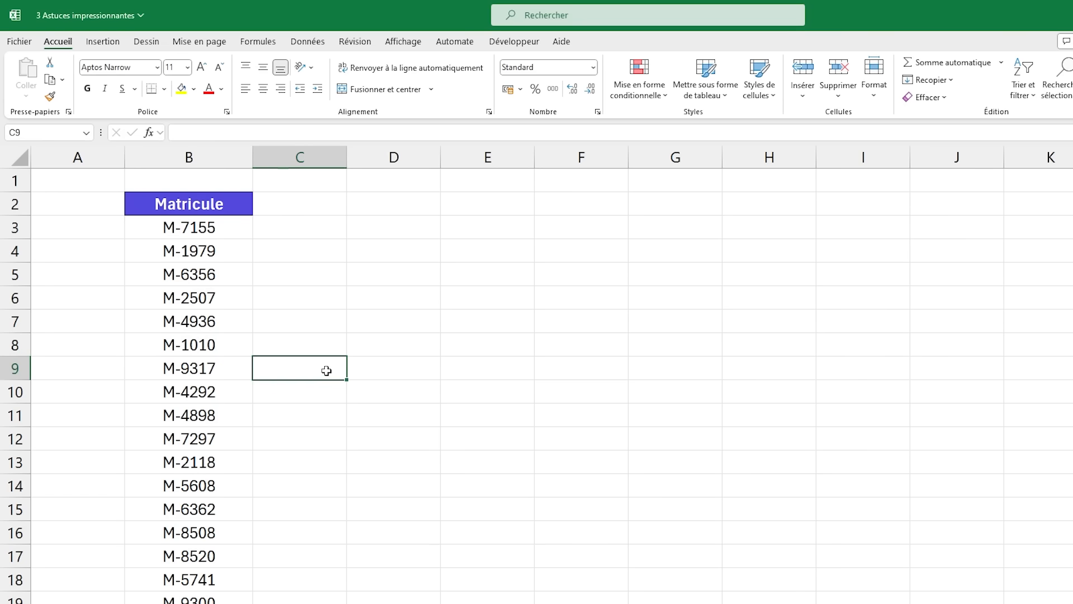
{"action": "left_click", "coordinate": [213, 227]}
{"action": "key", "text": "ctrl+shift+Down"}
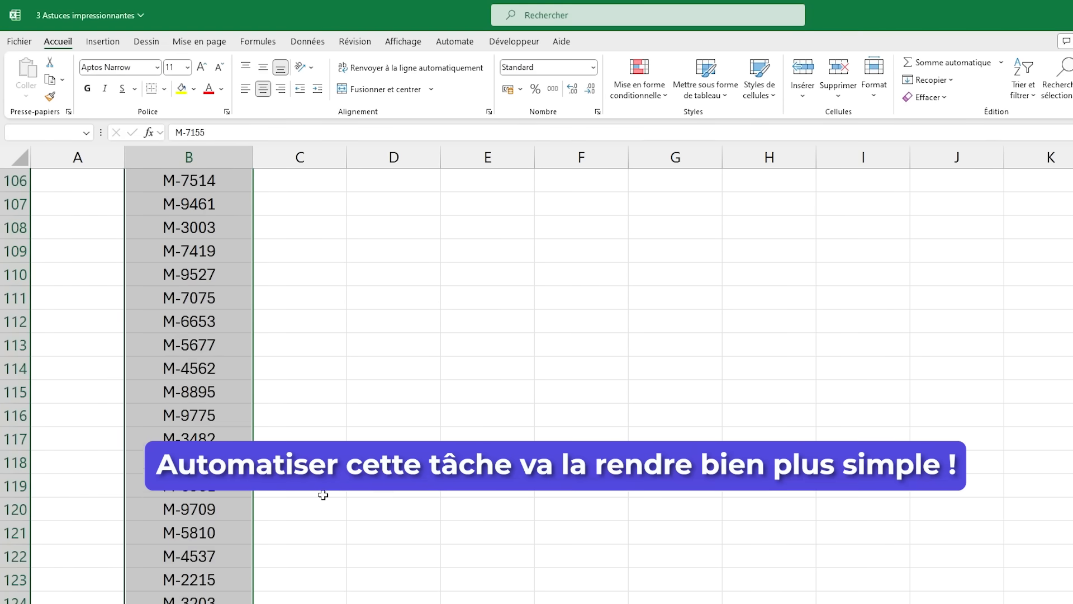
{"action": "key", "text": "ctrl+Up"}
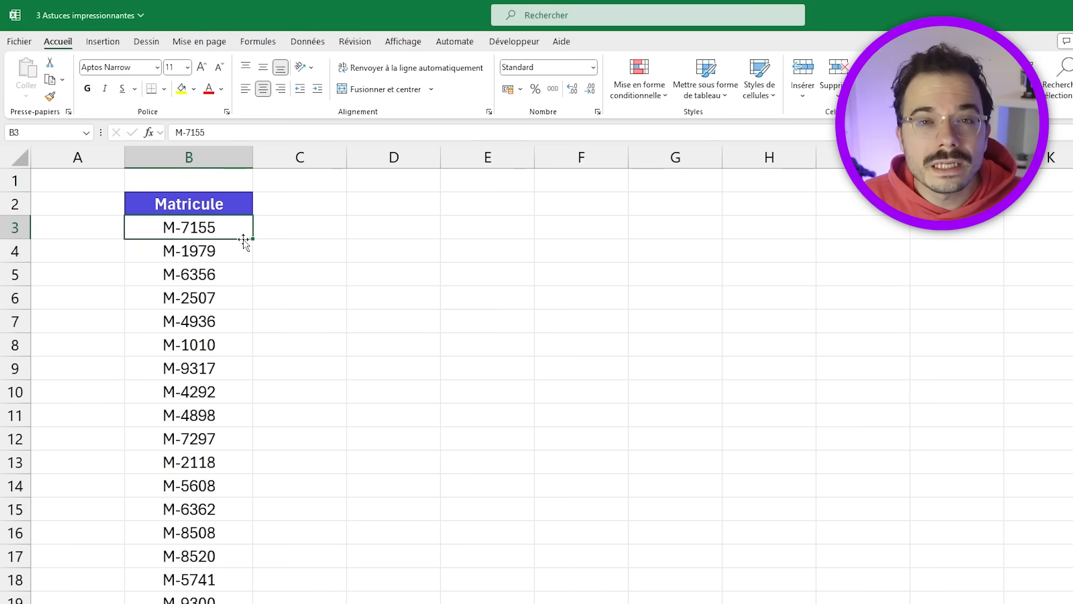
Apply the custom number format \"@\" to all Matricule values from B3 down and check how they are displayed.
{"action": "key", "text": "ctrl+shift+Down"}
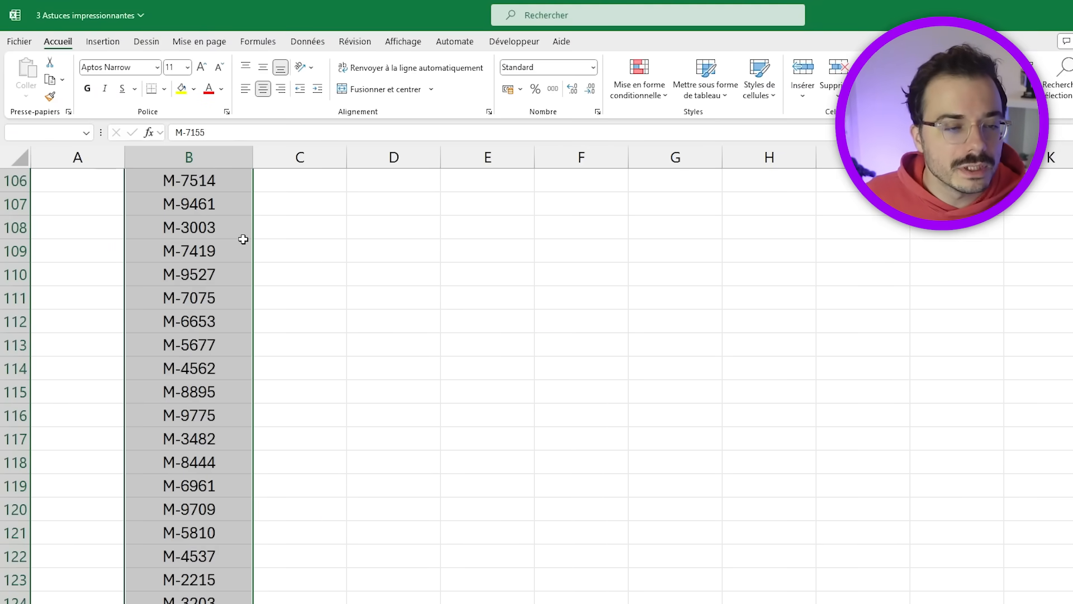
{"action": "key", "text": "ctrl+BackSpace"}
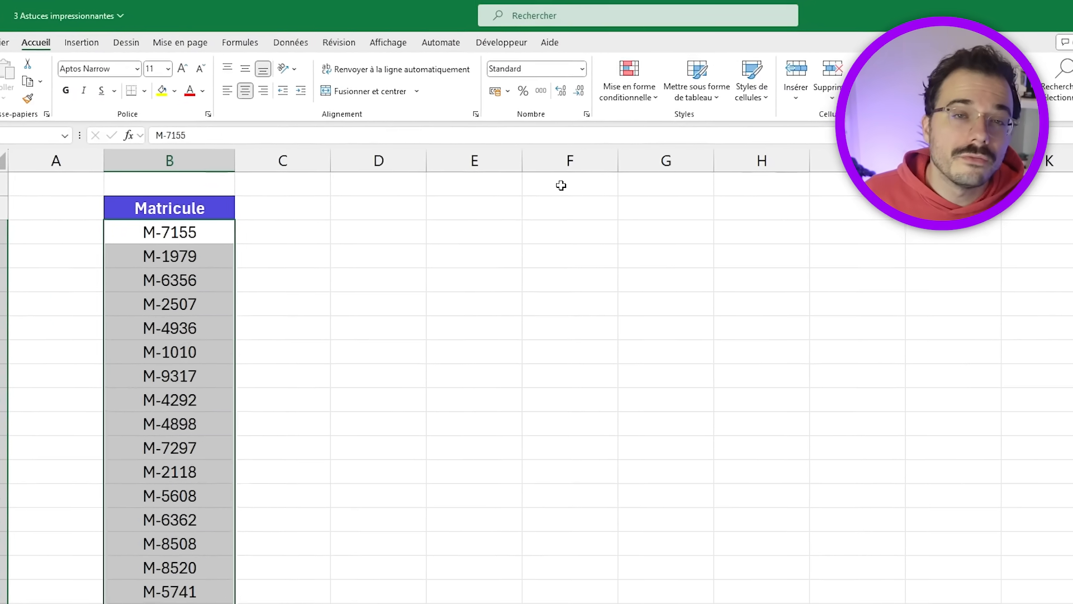
{"action": "left_click", "coordinate": [487, 82]}
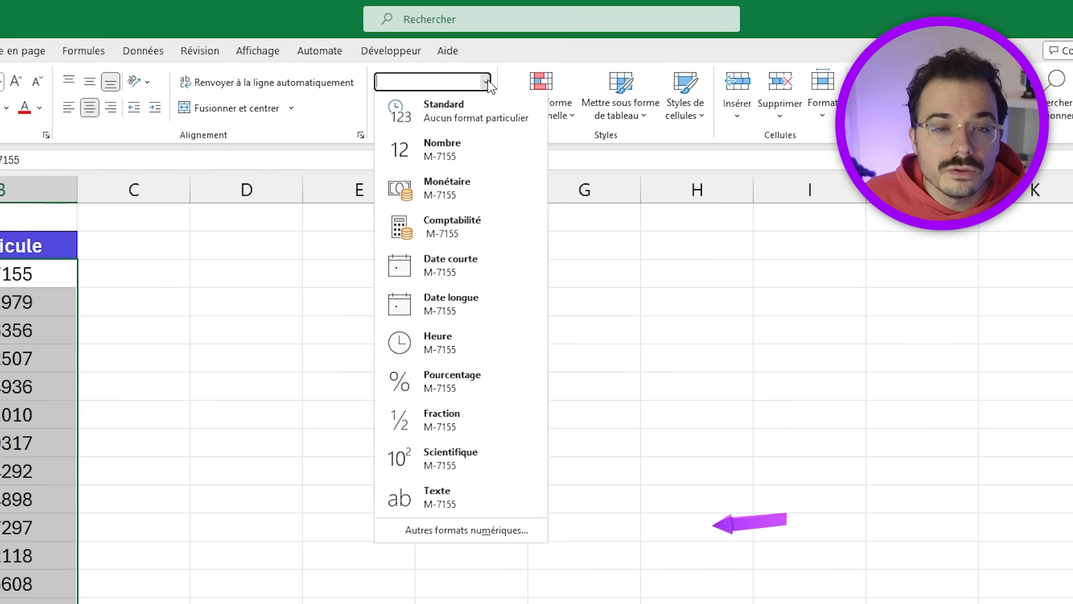
{"action": "left_click", "coordinate": [450, 531]}
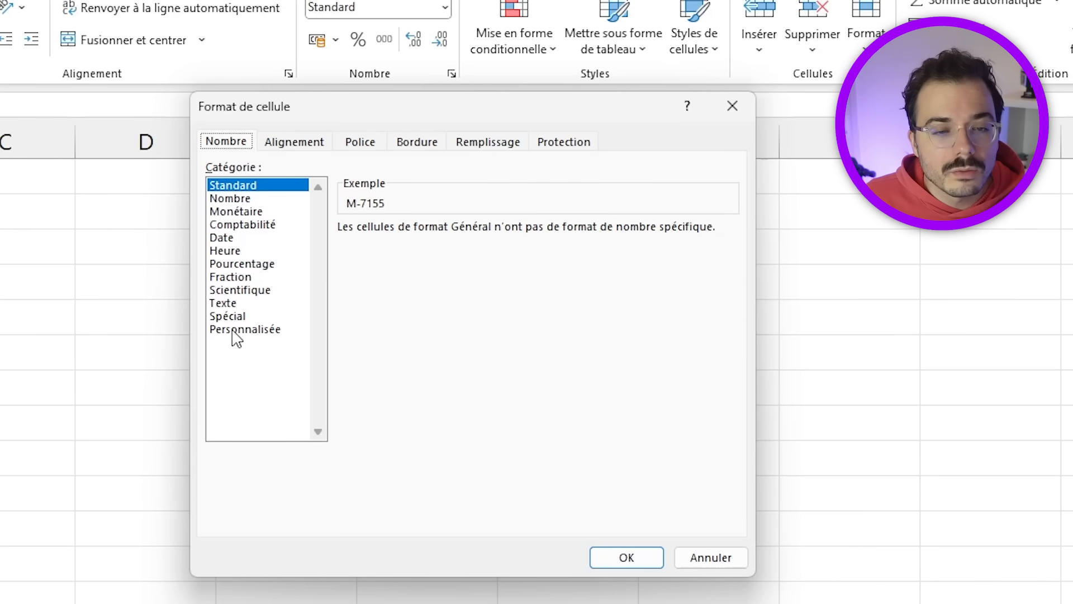
{"action": "left_click", "coordinate": [314, 339]}
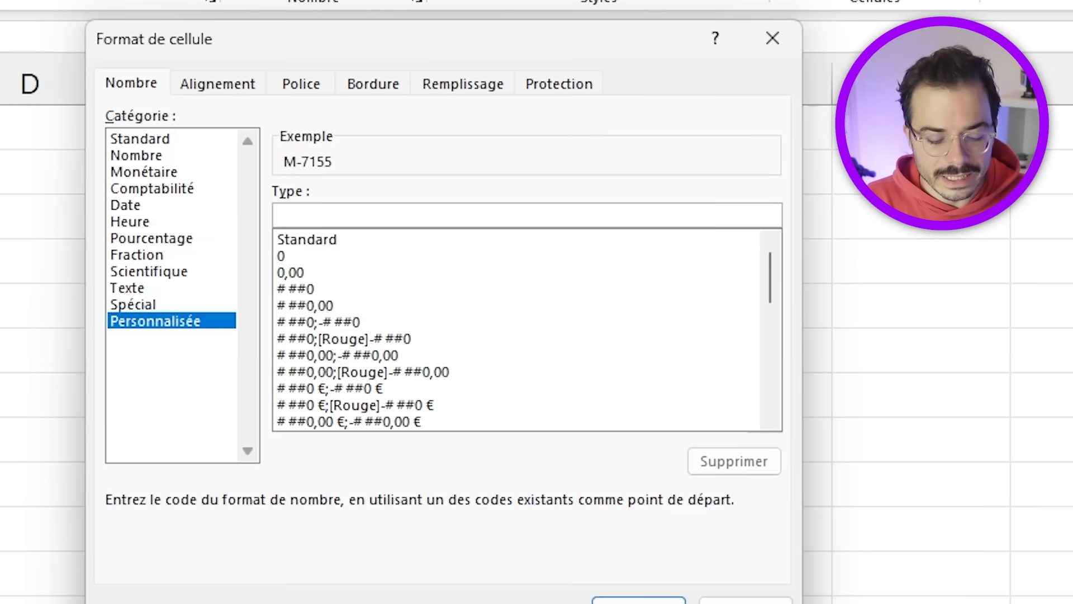
{"action": "type", "text": "\\"}
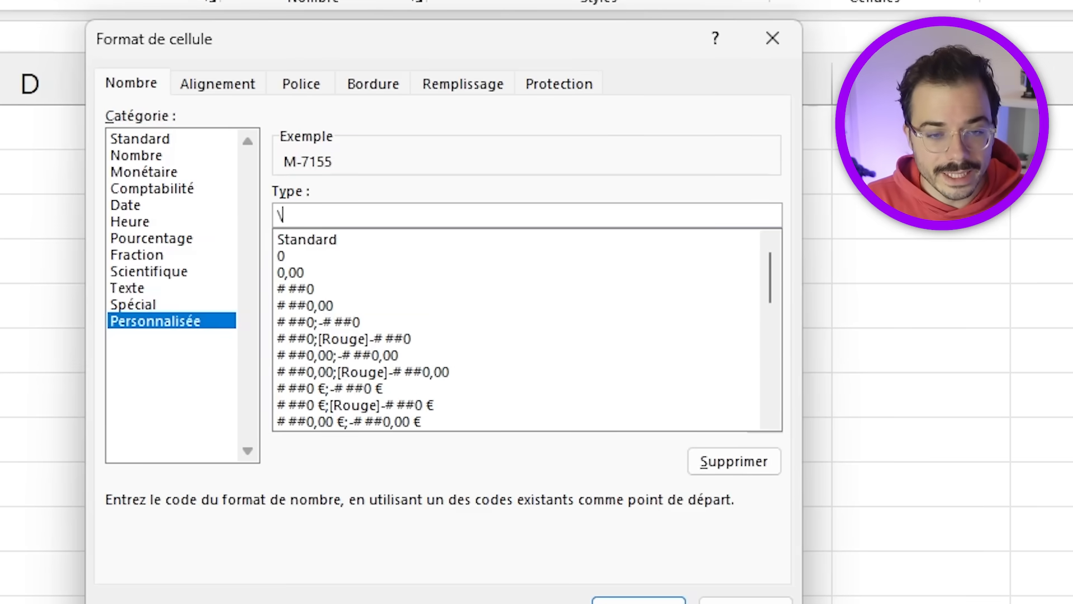
{"action": "type", "text": "\""}
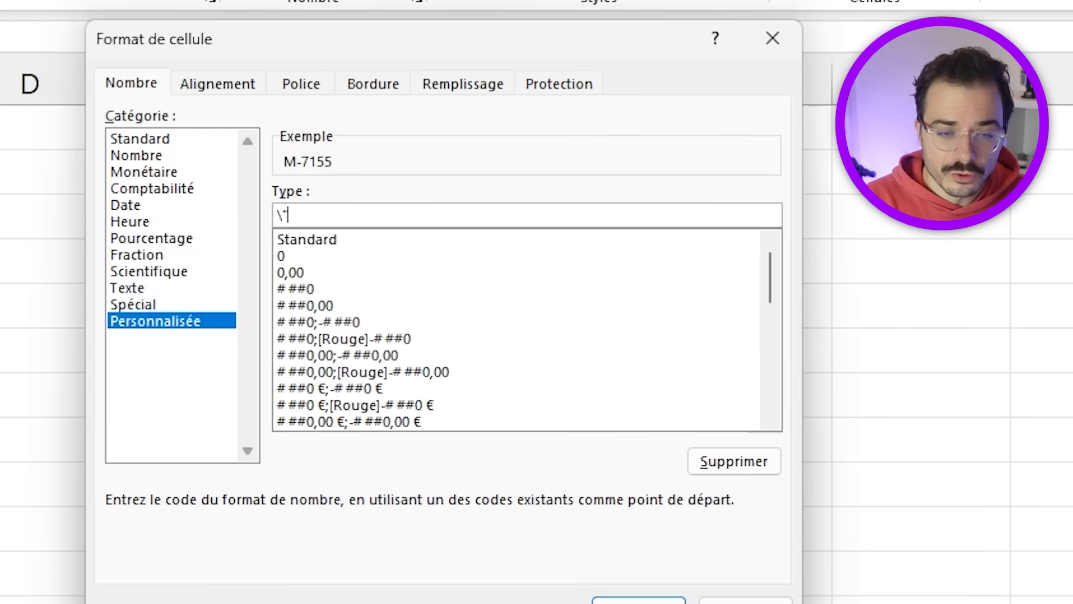
{"action": "type", "text": "@\\\""}
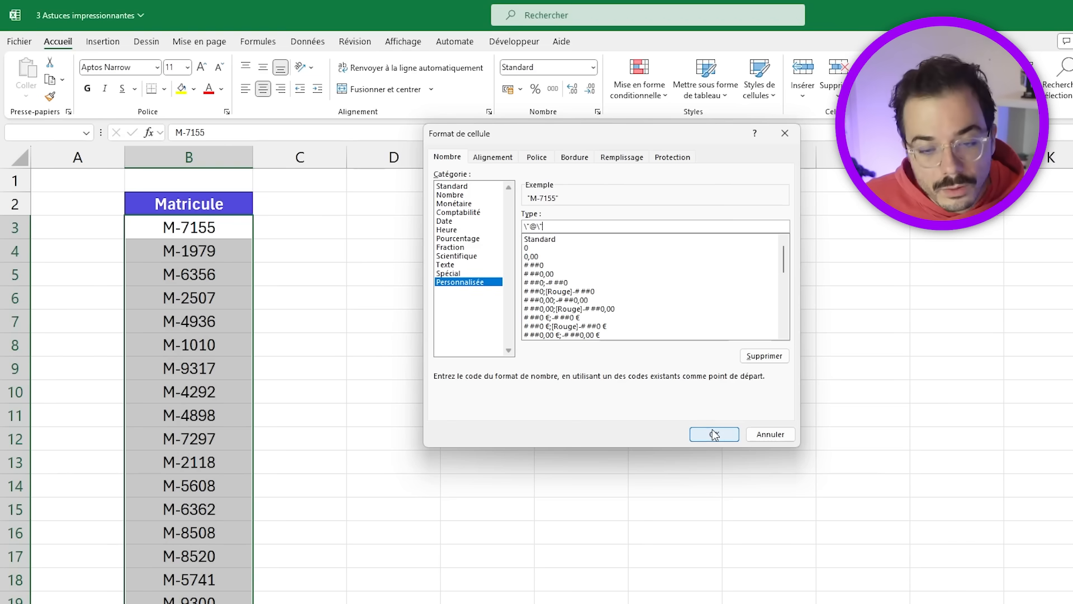
{"action": "left_click", "coordinate": [638, 601]}
{"action": "left_click", "coordinate": [229, 232]}
{"action": "scroll", "coordinate": [240, 247], "scroll_direction": "down", "scroll_amount": 8}
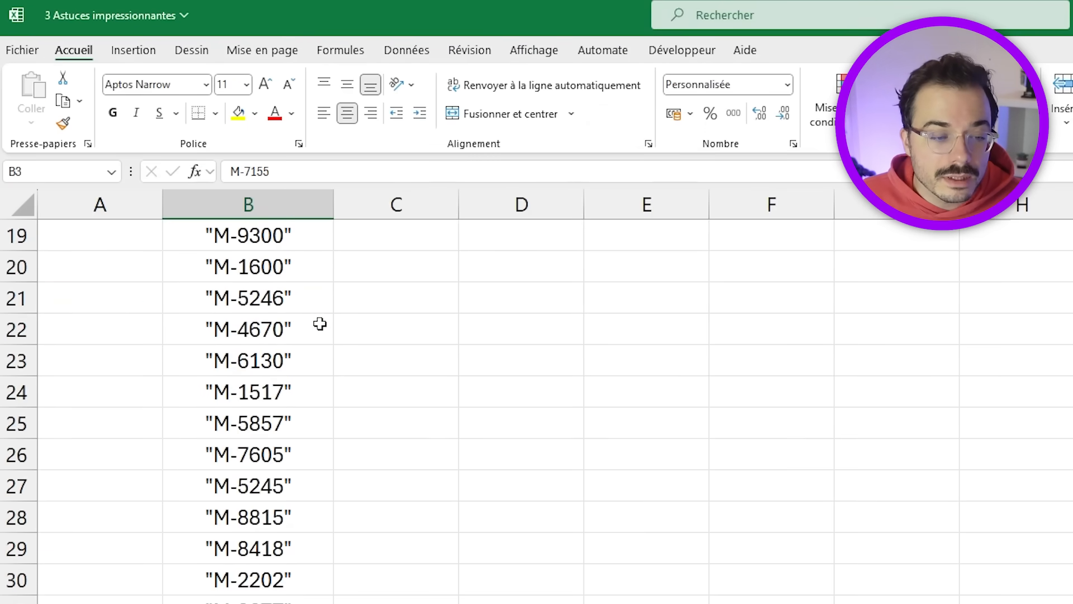
{"action": "scroll", "coordinate": [234, 255], "scroll_direction": "up", "scroll_amount": 8}
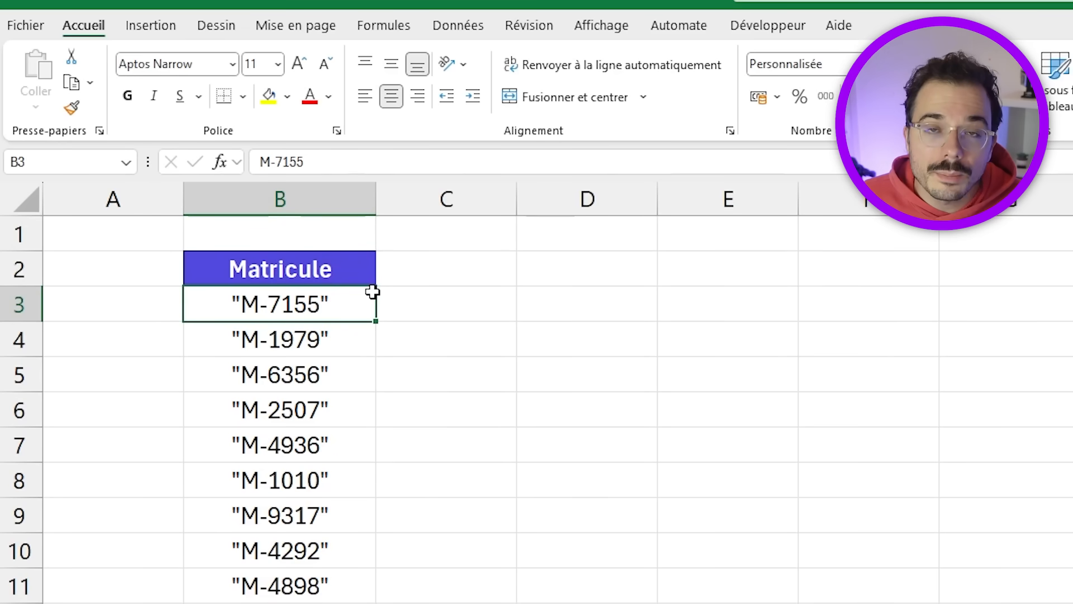
{"action": "left_click", "coordinate": [343, 161]}
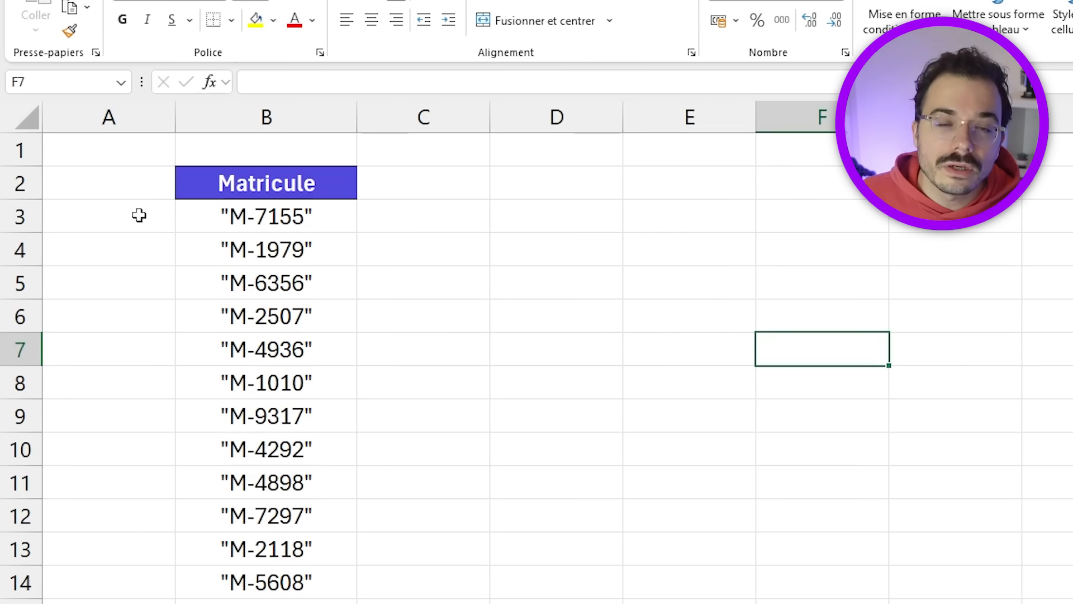
Enter "md" in A3 and fill it down column A alongside the whole Matricule list.
{"action": "left_click", "coordinate": [138, 215]}
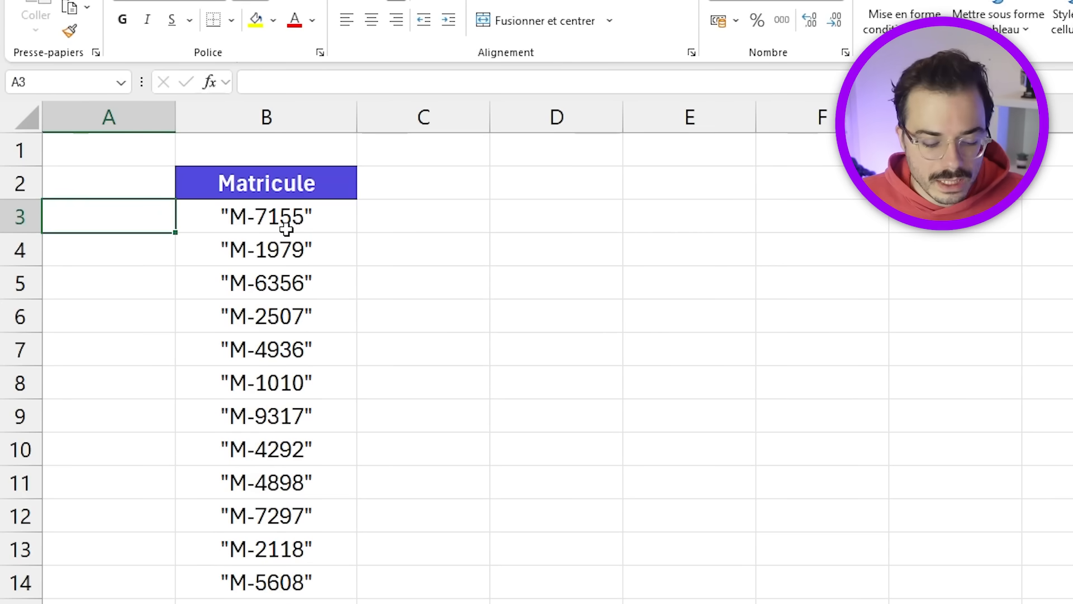
{"action": "type", "text": "md"}
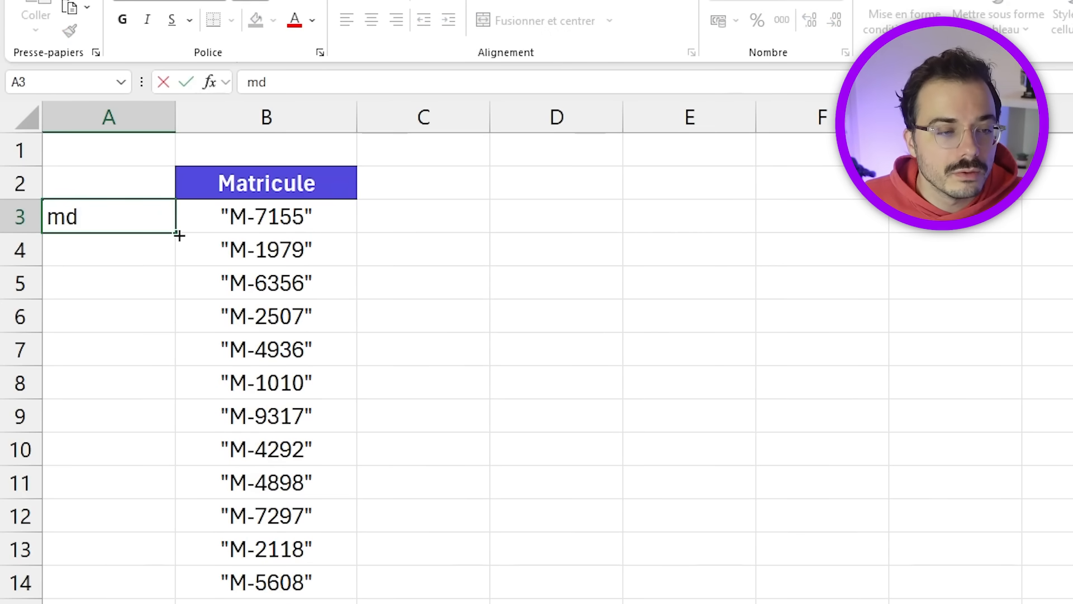
{"action": "double_click", "coordinate": [178, 235]}
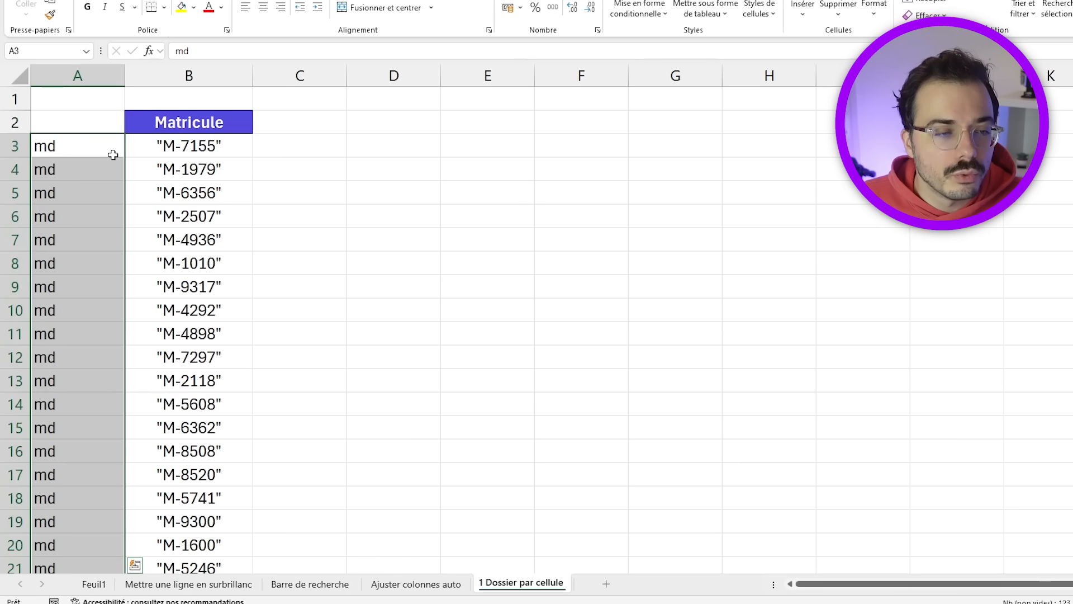
{"action": "scroll", "coordinate": [160, 231], "scroll_direction": "down", "scroll_amount": 2}
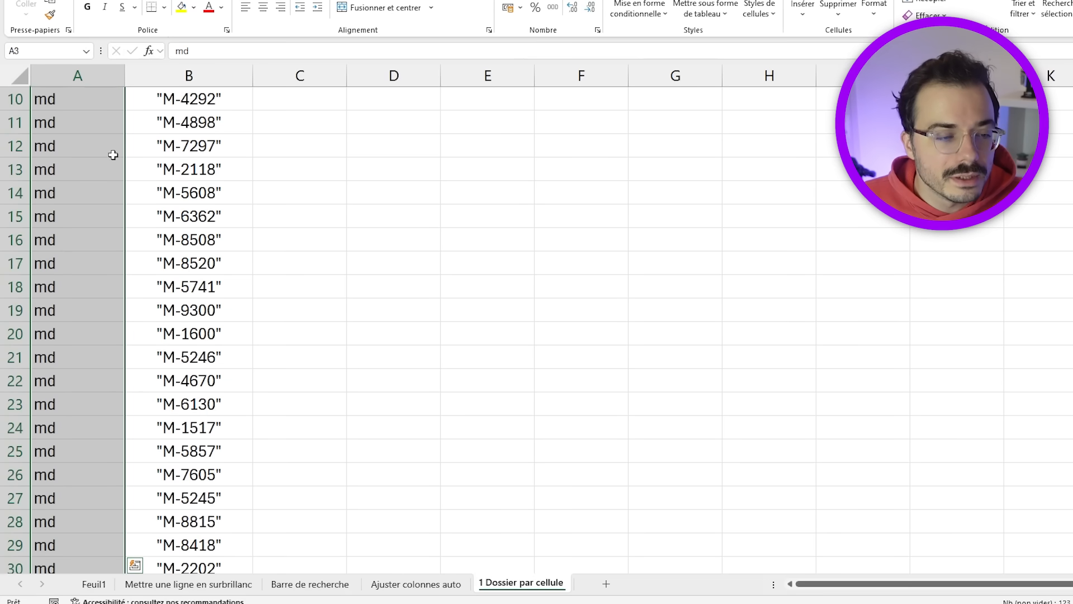
Copy the md and quoted Matricule values from row 3 down in columns A and B into a blank Notepad document.
{"action": "scroll", "coordinate": [113, 154], "scroll_direction": "down", "scroll_amount": 7}
{"action": "scroll", "coordinate": [113, 155], "scroll_direction": "up", "scroll_amount": 10}
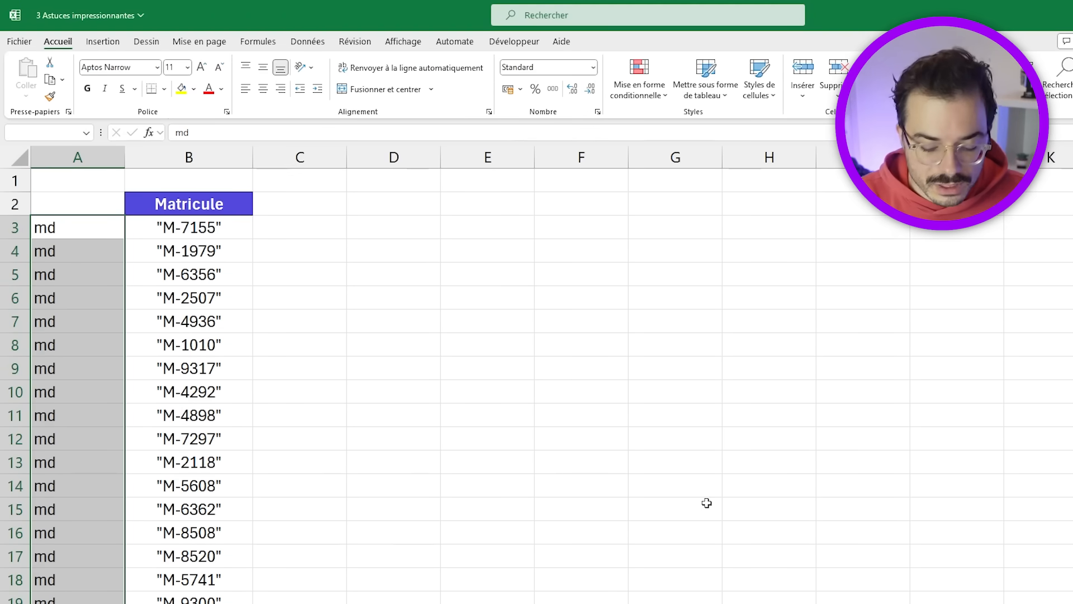
{"action": "key", "text": "shift+Right"}
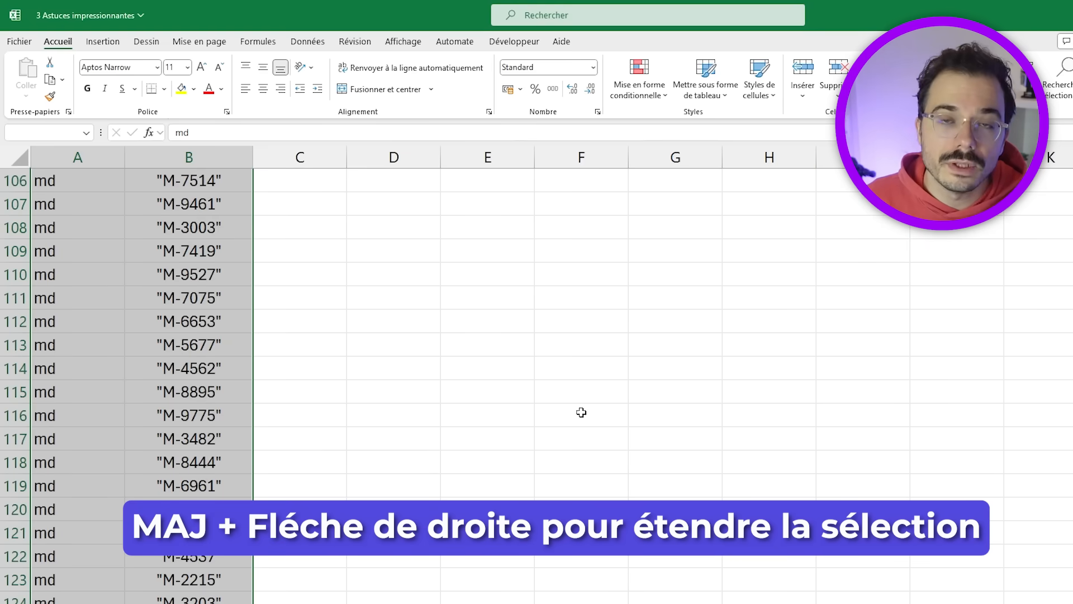
{"action": "key", "text": "ctrl+c"}
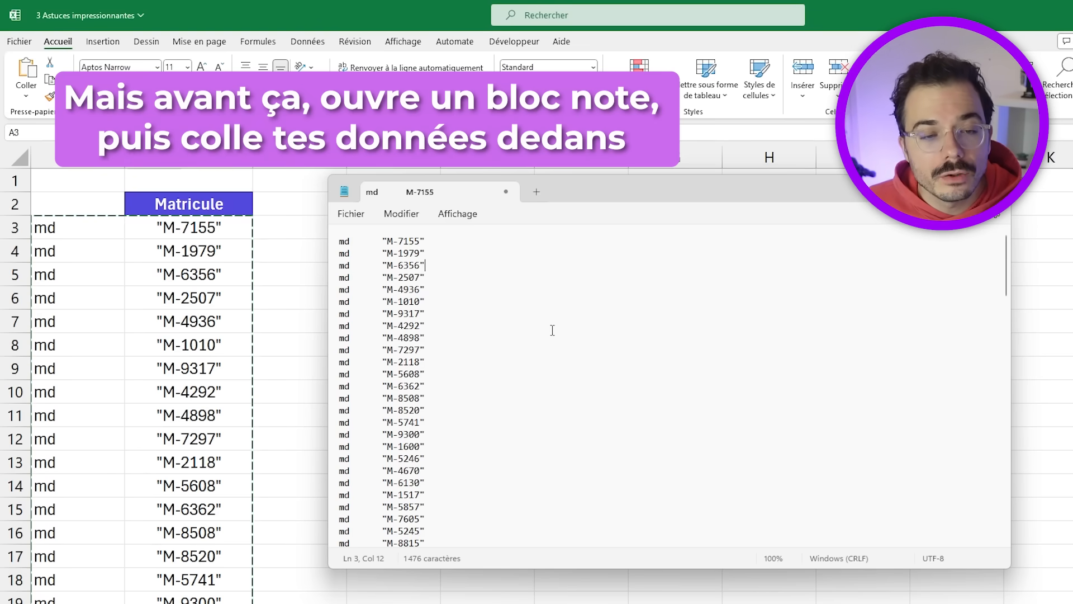
{"action": "key", "text": "Down"}
{"action": "key", "text": "Down"}
{"action": "key", "text": "Down"}
{"action": "key", "text": "Down"}
{"action": "key", "text": "Down"}
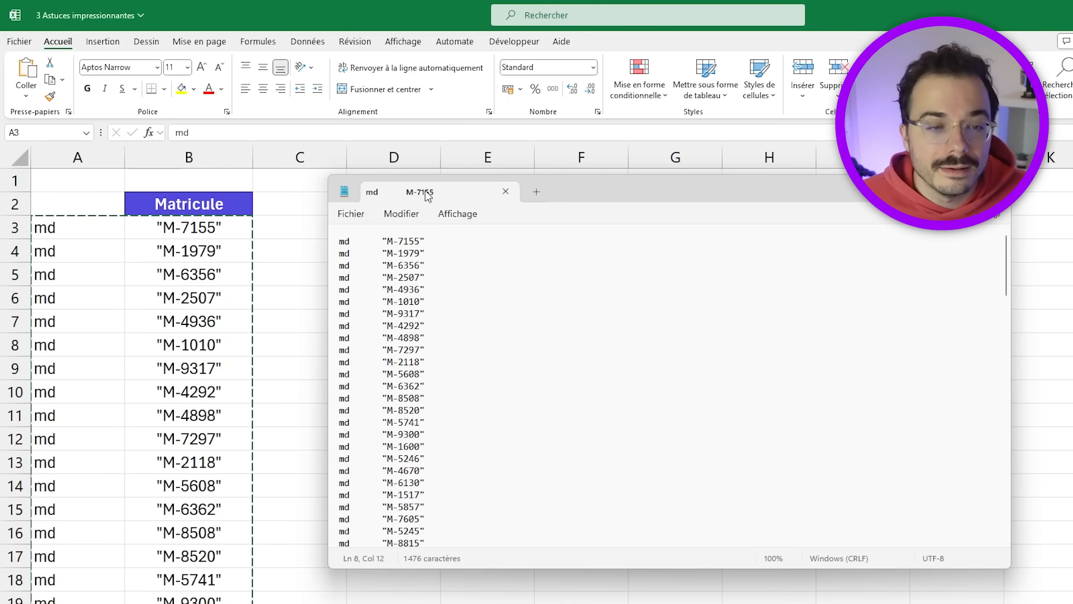
Save the Notepad text in the Dossiers folder as "Créer dossiers.bat" with the file type Tous les fichiers.
{"action": "left_click", "coordinate": [351, 214]}
{"action": "left_click", "coordinate": [401, 336]}
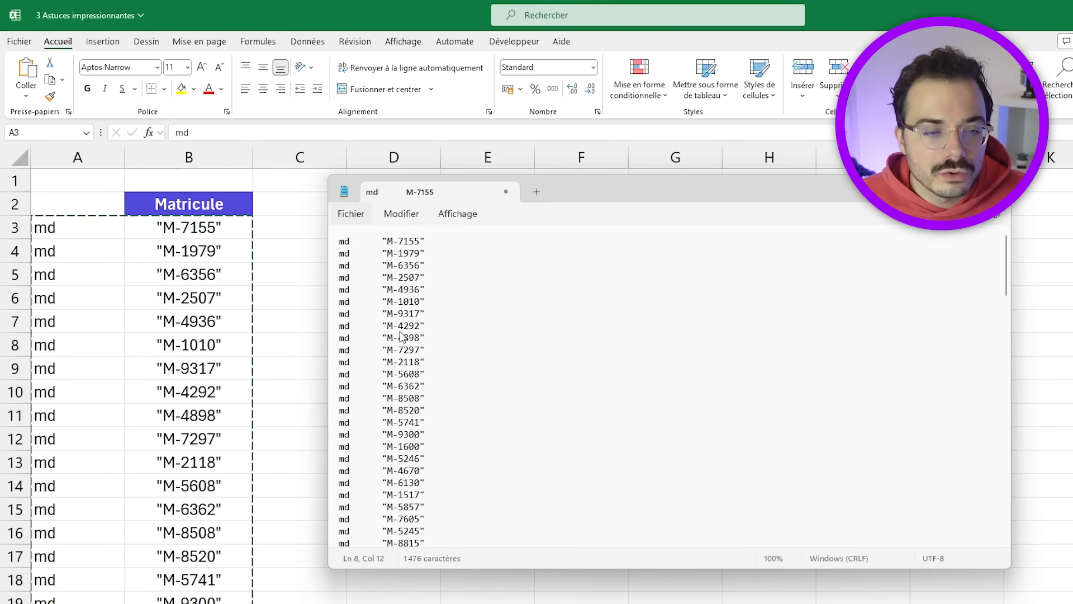
{"action": "type", "text": "Créer dossiers"}
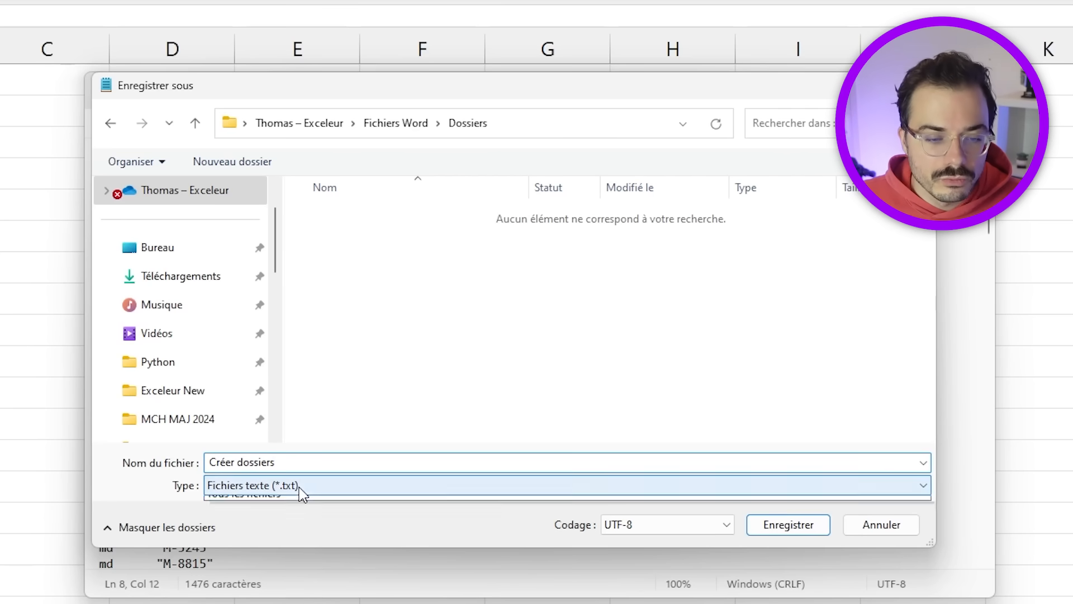
{"action": "left_click", "coordinate": [296, 485]}
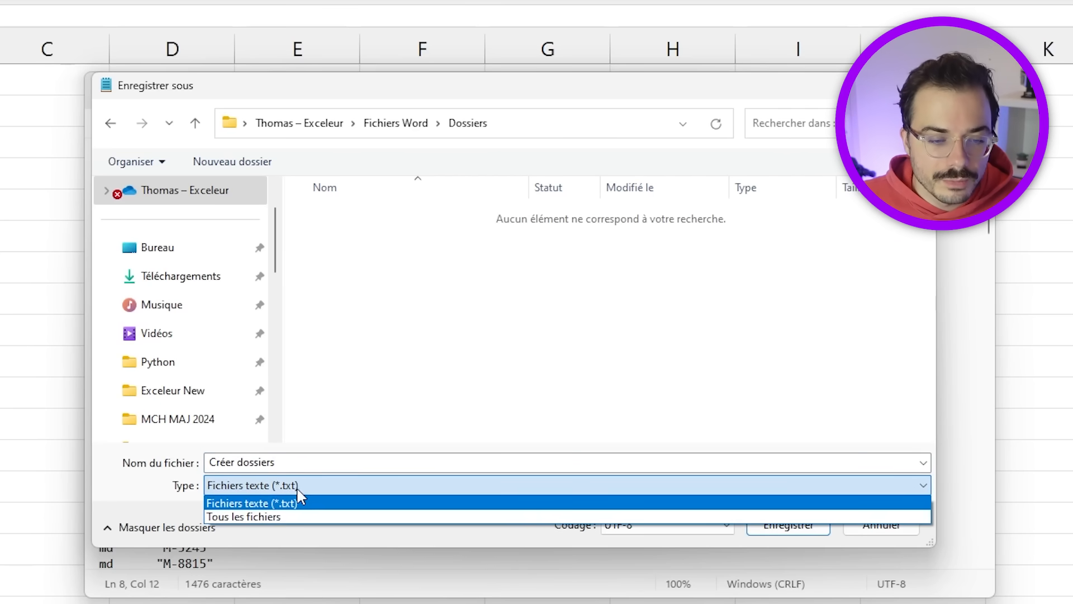
{"action": "left_click", "coordinate": [243, 516]}
{"action": "left_click", "coordinate": [329, 462]}
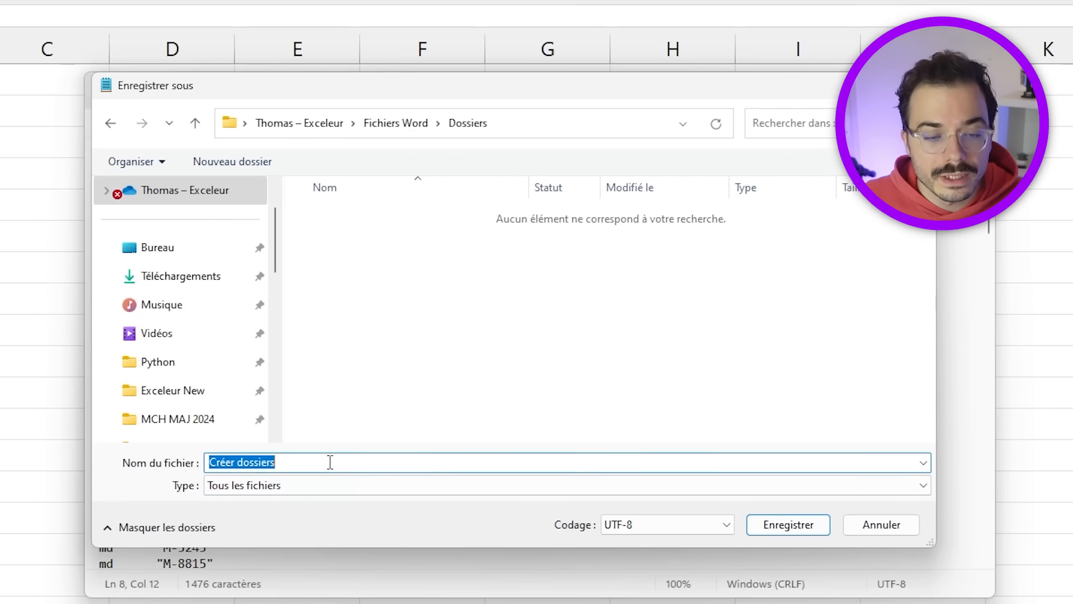
{"action": "left_click", "coordinate": [330, 461]}
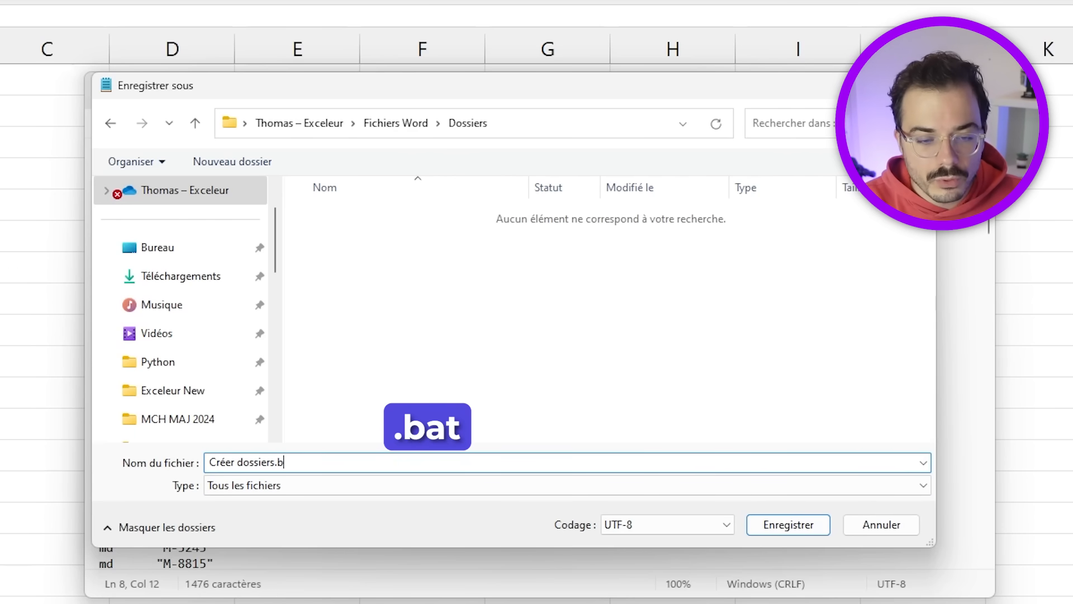
{"action": "left_click", "coordinate": [783, 525]}
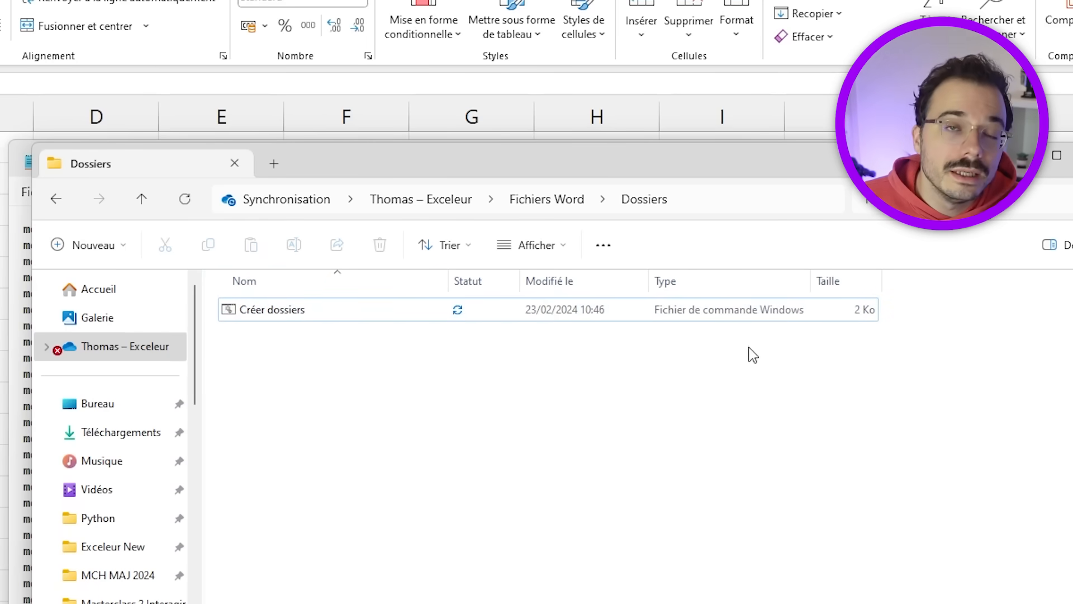
Examine the md commands and the quoted folder names in the Créer dossiers file, highlighting the first name.
{"action": "left_click", "coordinate": [650, 318]}
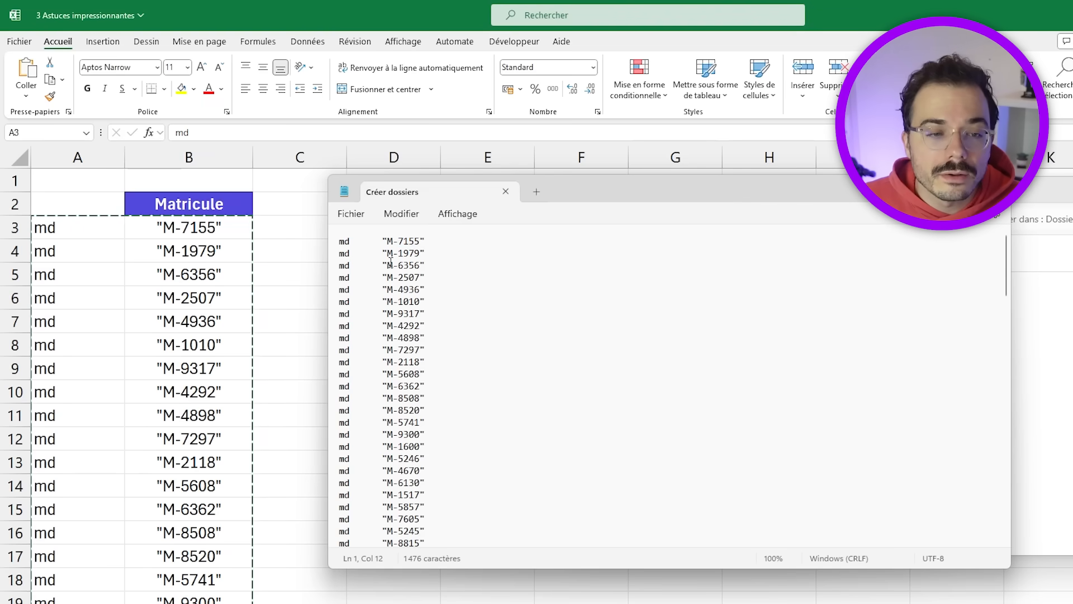
{"action": "scroll", "coordinate": [531, 326], "scroll_direction": "down", "scroll_amount": 5}
{"action": "scroll", "coordinate": [527, 338], "scroll_direction": "up", "scroll_amount": 5}
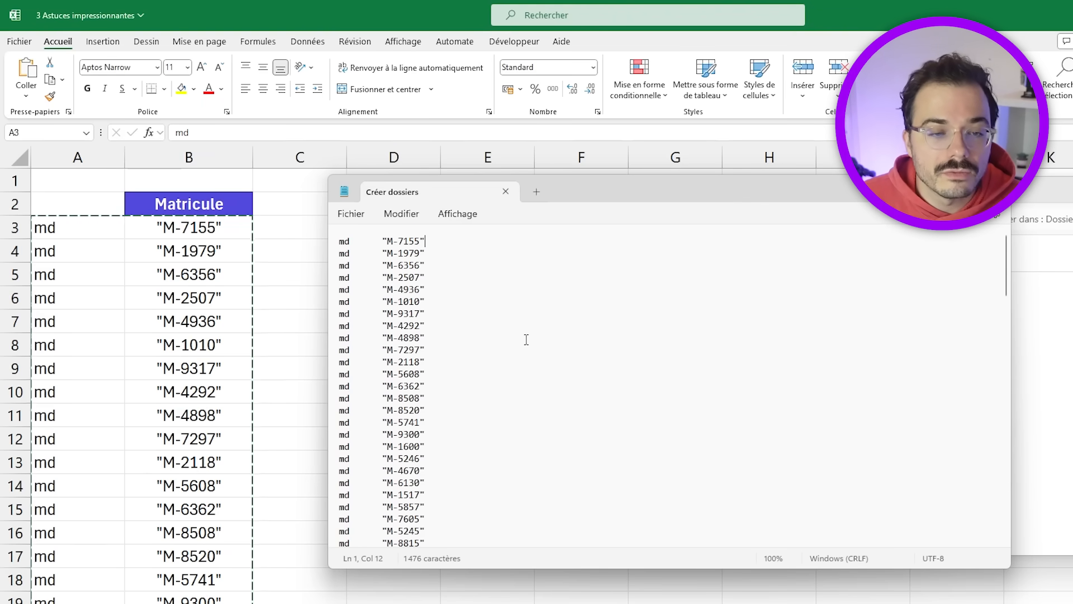
{"action": "left_click", "coordinate": [350, 242]}
{"action": "left_click_drag", "start_coordinate": [520, 215], "coordinate": [458, 214]}
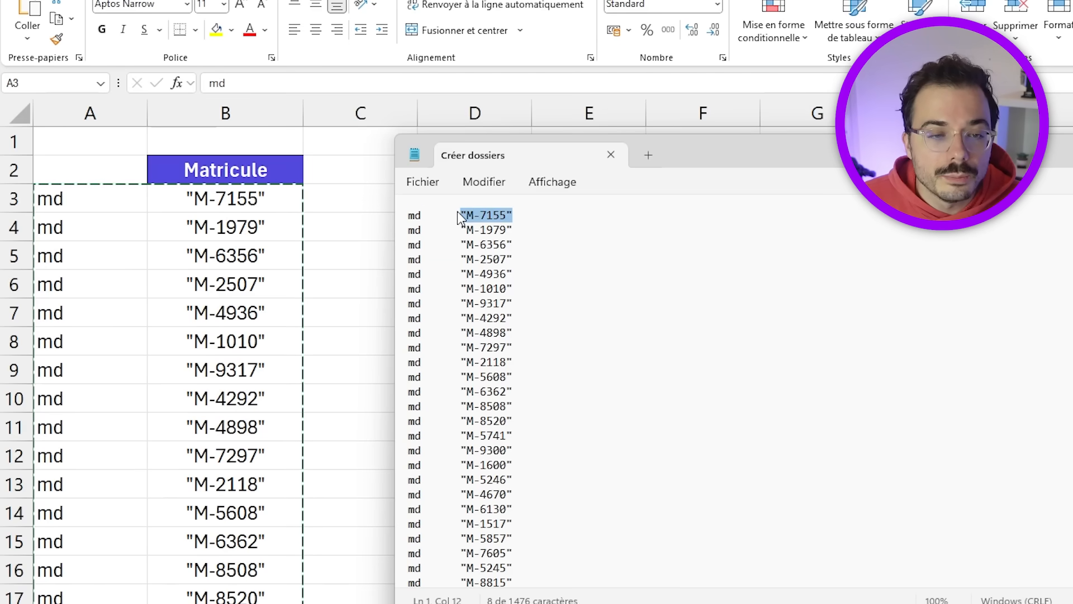
{"action": "left_click", "coordinate": [673, 240]}
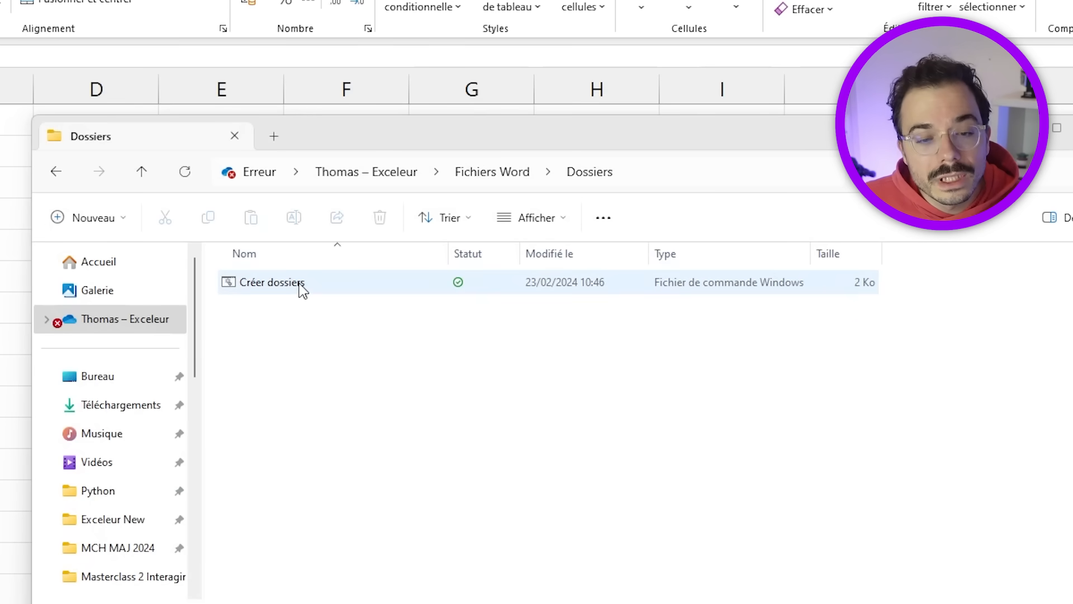
Run the Créer dossiers batch file in the Dossiers folder, check the generated folders and return to the Excel sheet.
{"action": "double_click", "coordinate": [302, 285]}
{"action": "scroll", "coordinate": [726, 386], "scroll_direction": "down", "scroll_amount": 10}
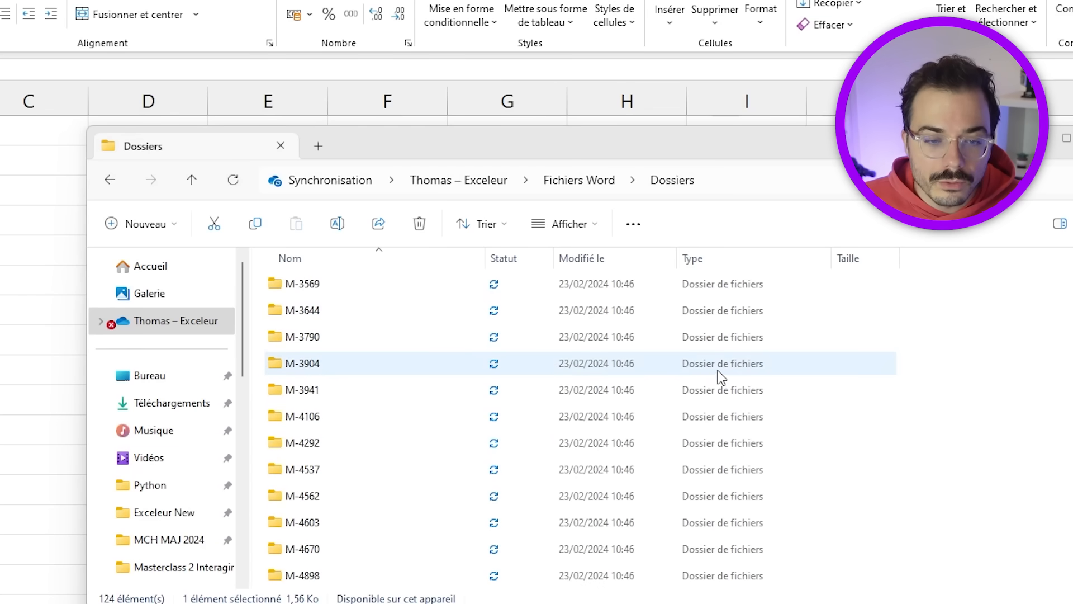
{"action": "scroll", "coordinate": [720, 372], "scroll_direction": "up", "scroll_amount": 10}
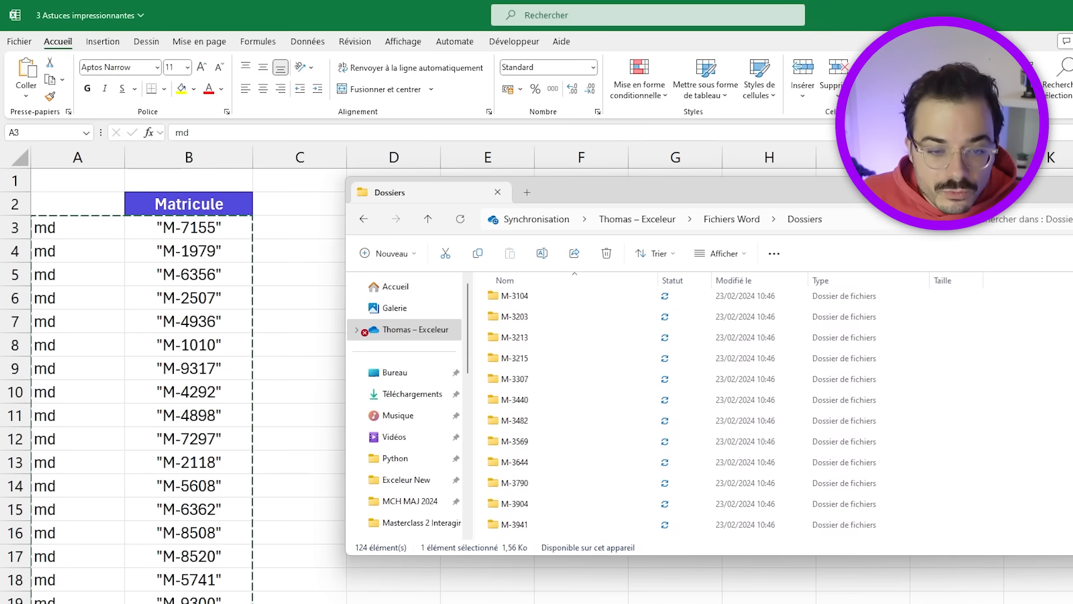
{"action": "scroll", "coordinate": [727, 408], "scroll_direction": "down", "scroll_amount": 10}
{"action": "left_click", "coordinate": [1068, 193]}
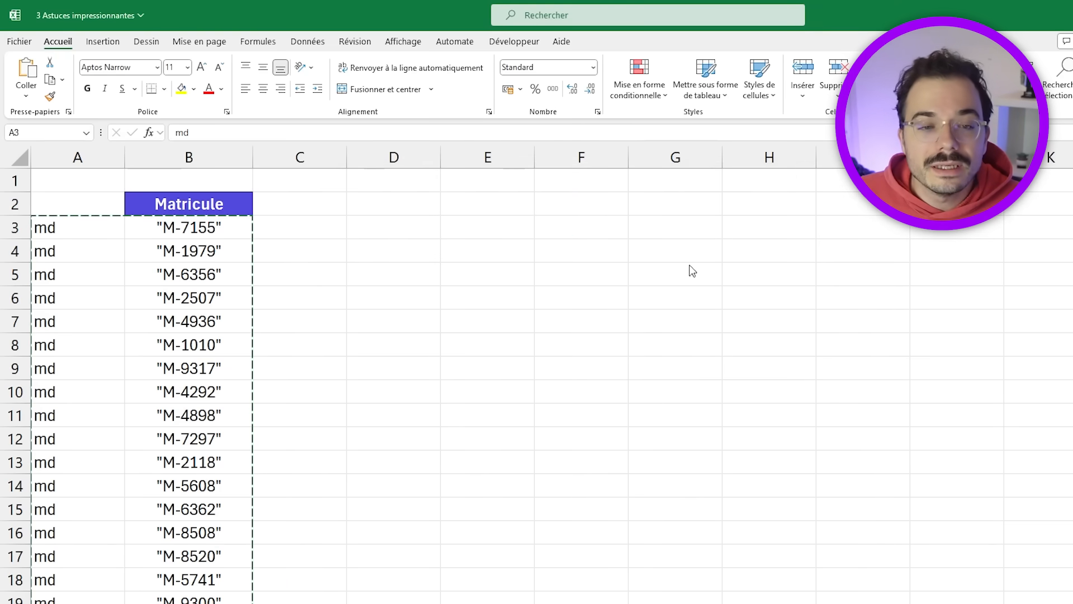
{"action": "left_click", "coordinate": [673, 266]}
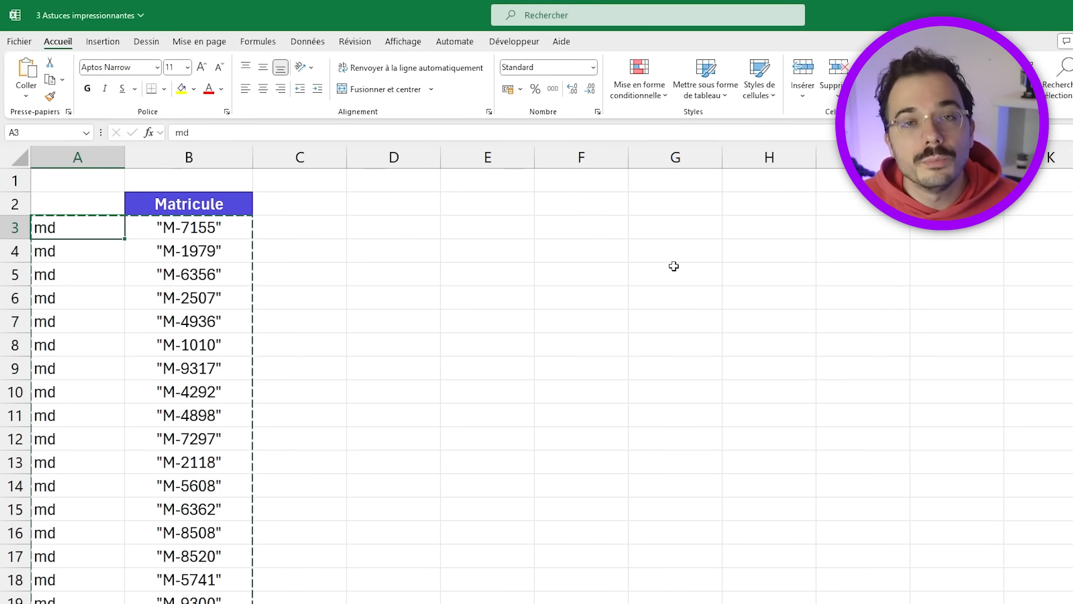